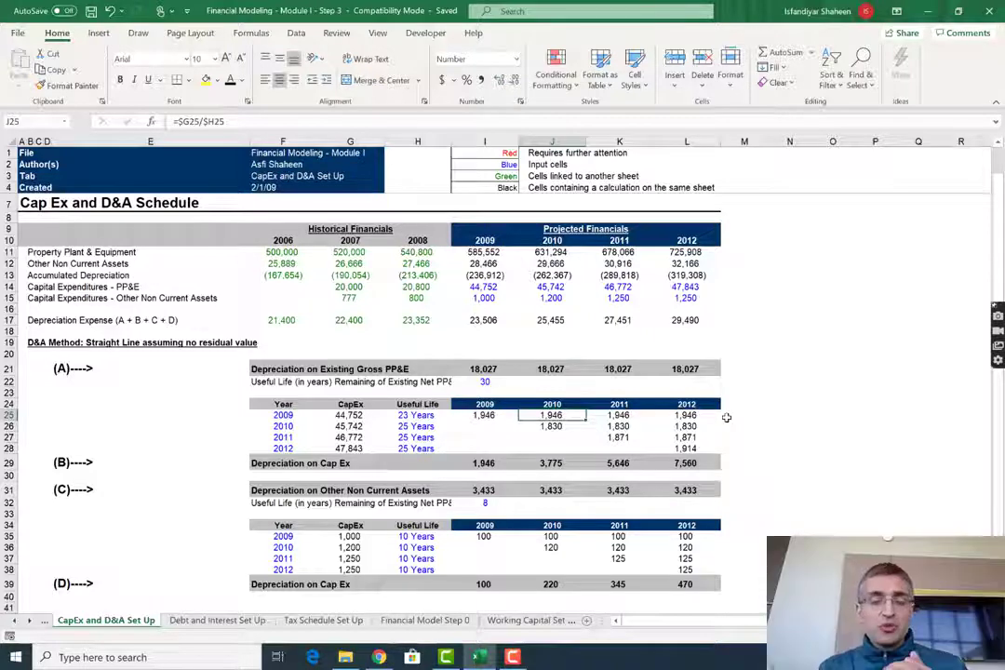
Step: Examine the CapEx depreciation formulas in the 2009 to 2011 columns, starting from the one in I25
key(Left)
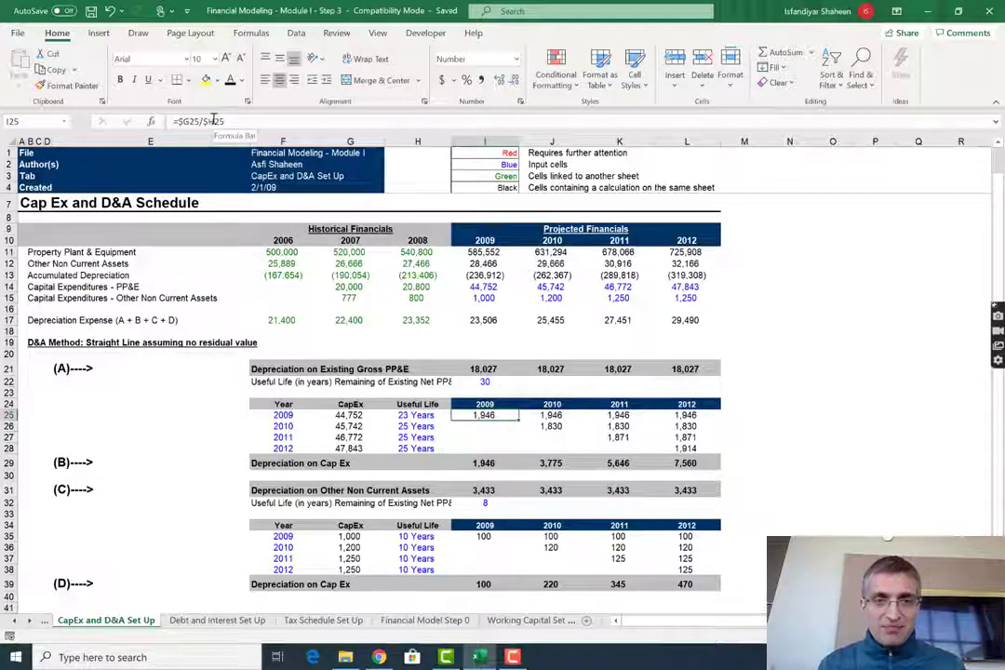
key(Right)
key(Right)
key(Down)
key(Down)
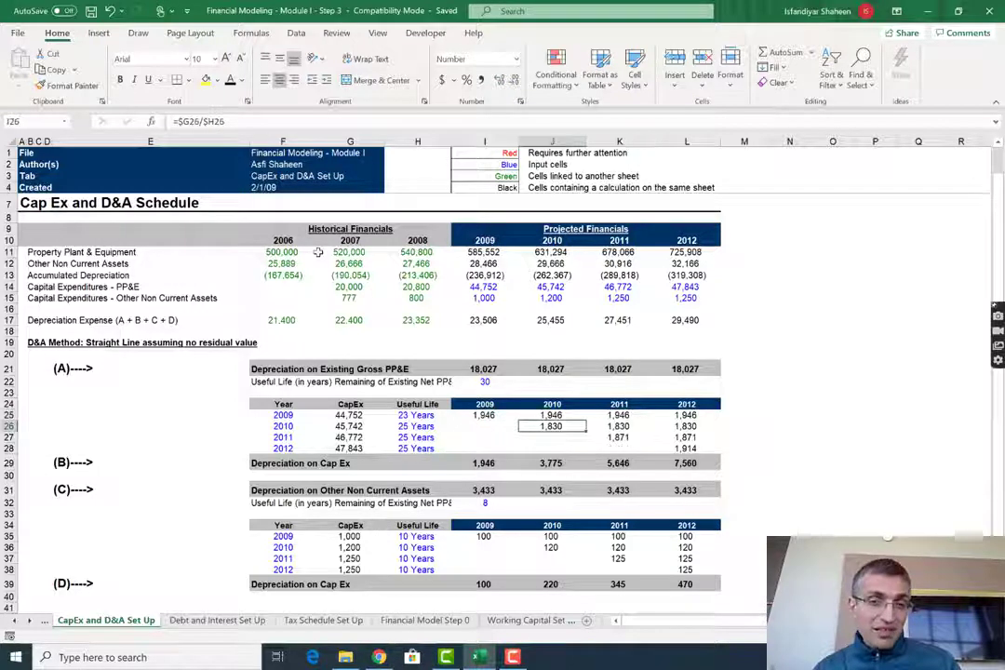
key(Left)
key(Left)
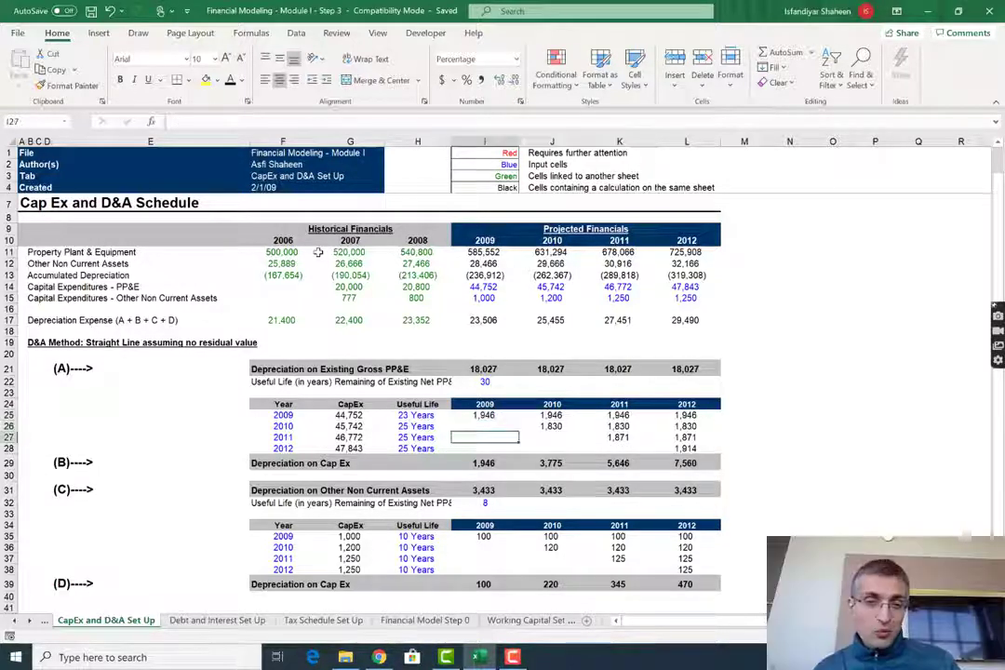
key(Up)
key(Up)
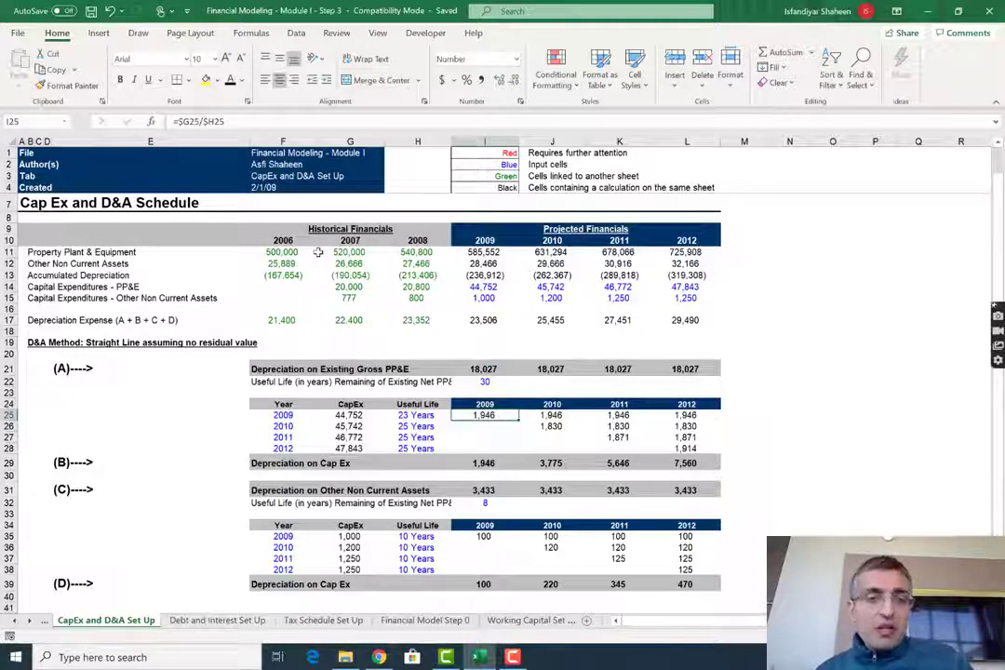
key(F2)
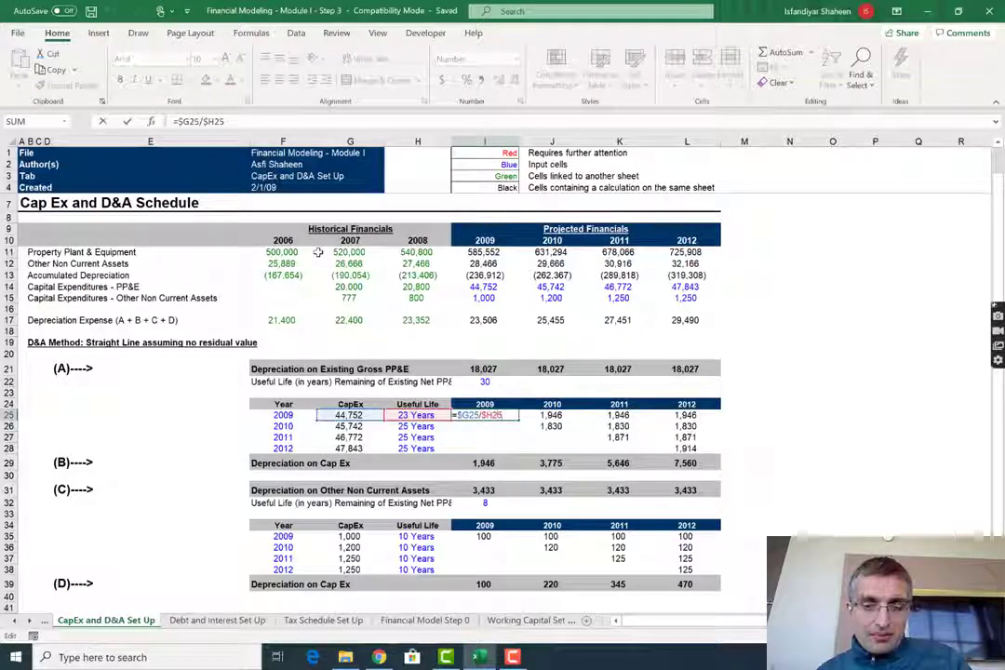
key(Escape)
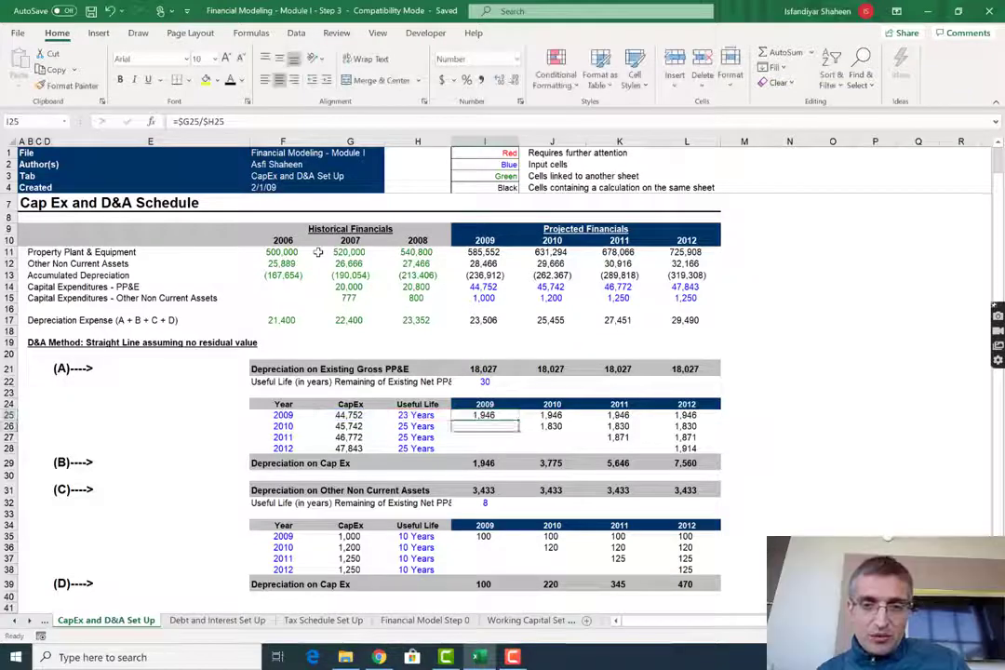
Step: Try to copy the depreciation formula from I25 down to I26:I27, and undo the paste
key(ctrl+c)
key(Down)
key(shift+Down)
key(ctrl+v)
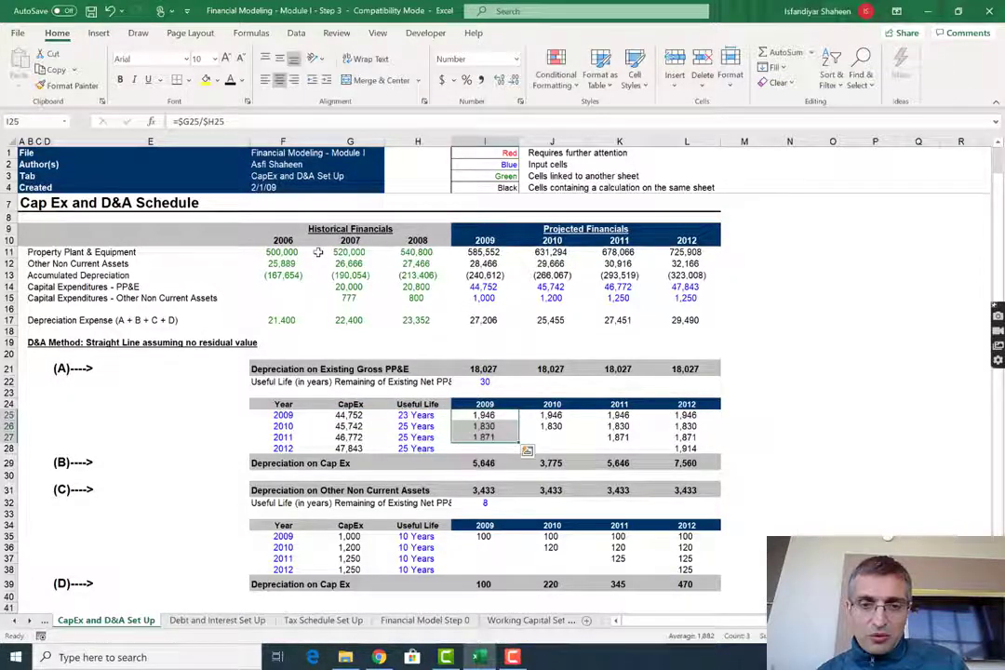
key(shift+Down)
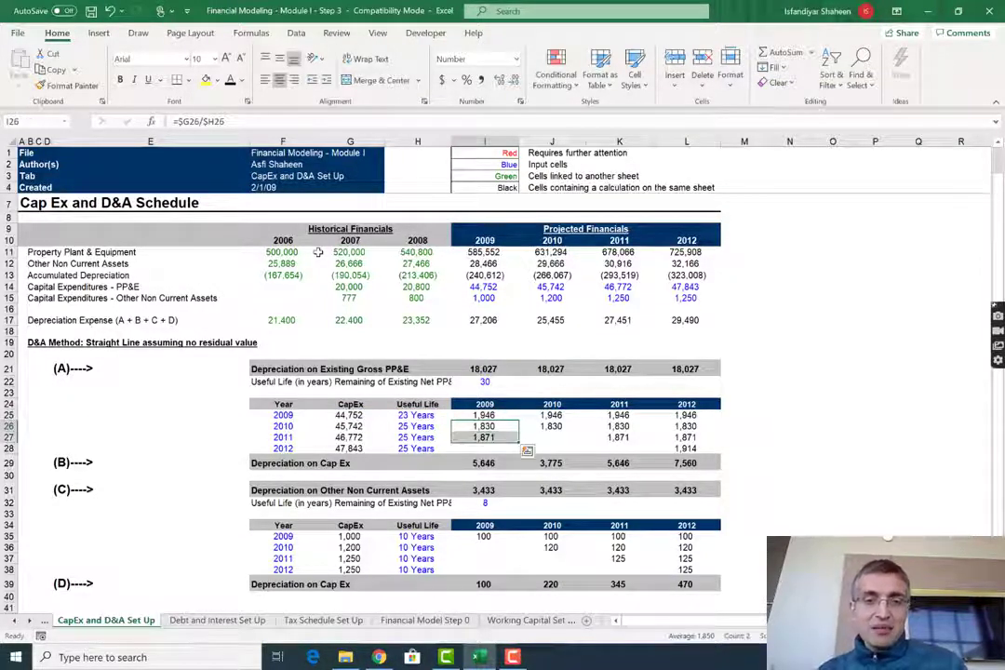
key(ctrl+v)
key(ctrl+z)
key(Up)
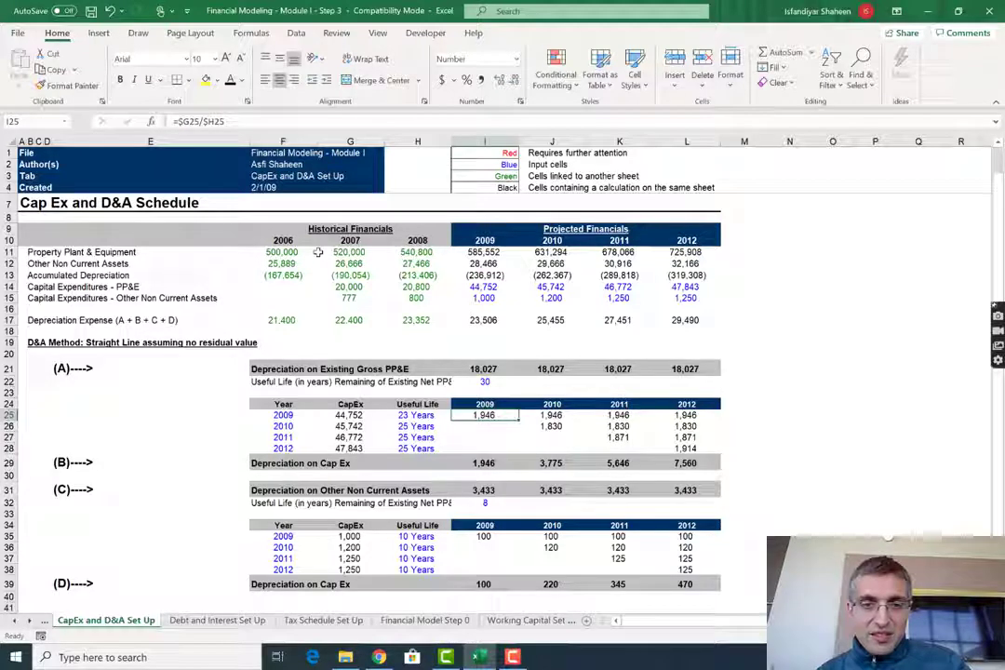
Step: Examine the formula in I25 against the year headers in row 24 and the row's year, CapEx and useful life
key(F2)
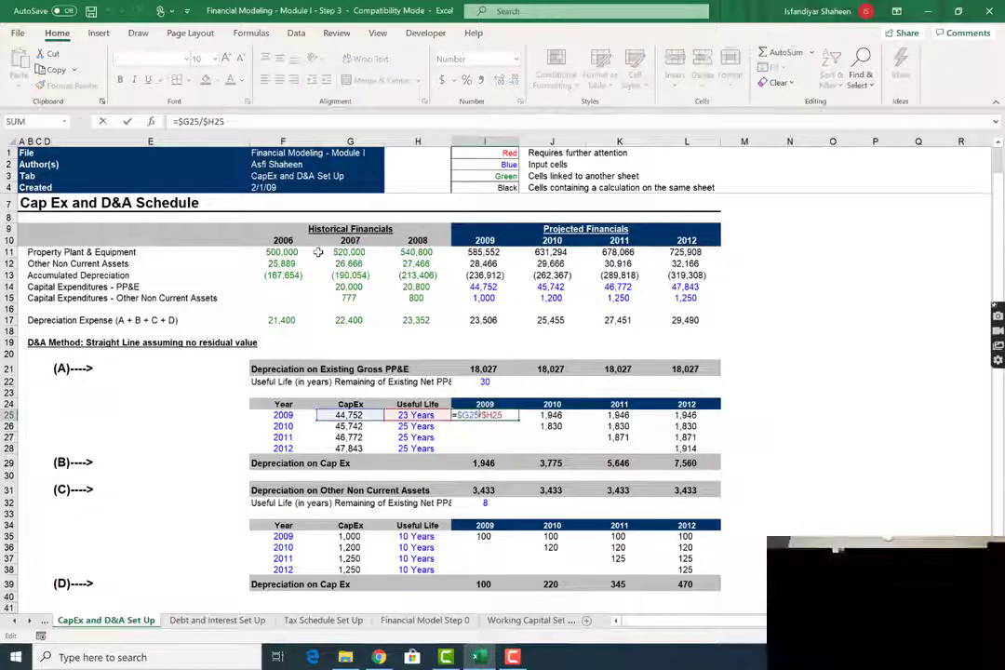
key(Escape)
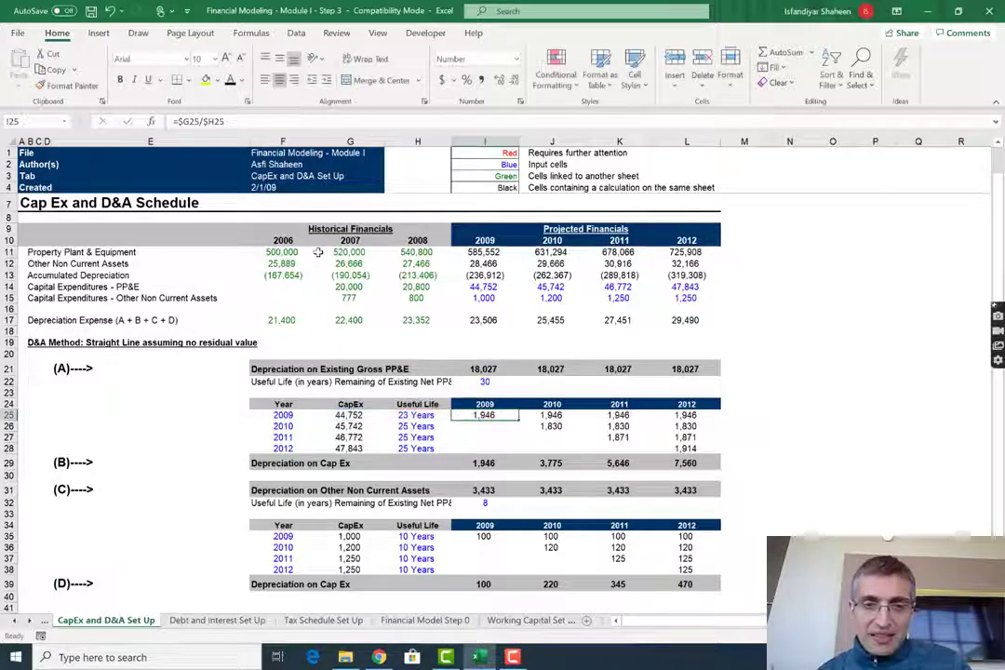
key(Up)
key(Down)
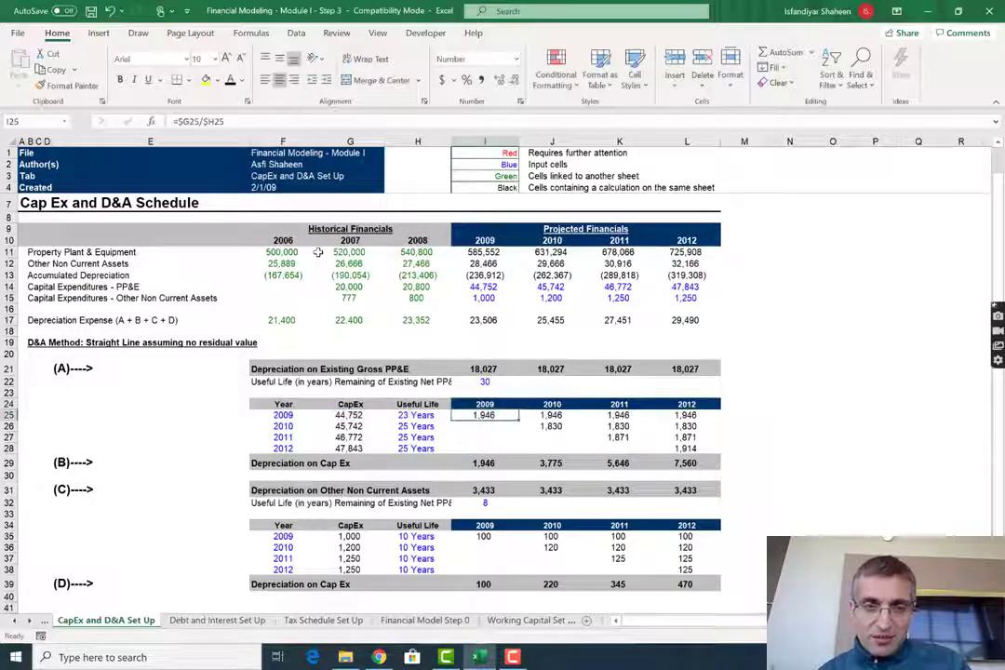
key(Right)
key(Left)
key(Left)
key(Left)
key(Left)
key(Right)
key(Right)
key(Right)
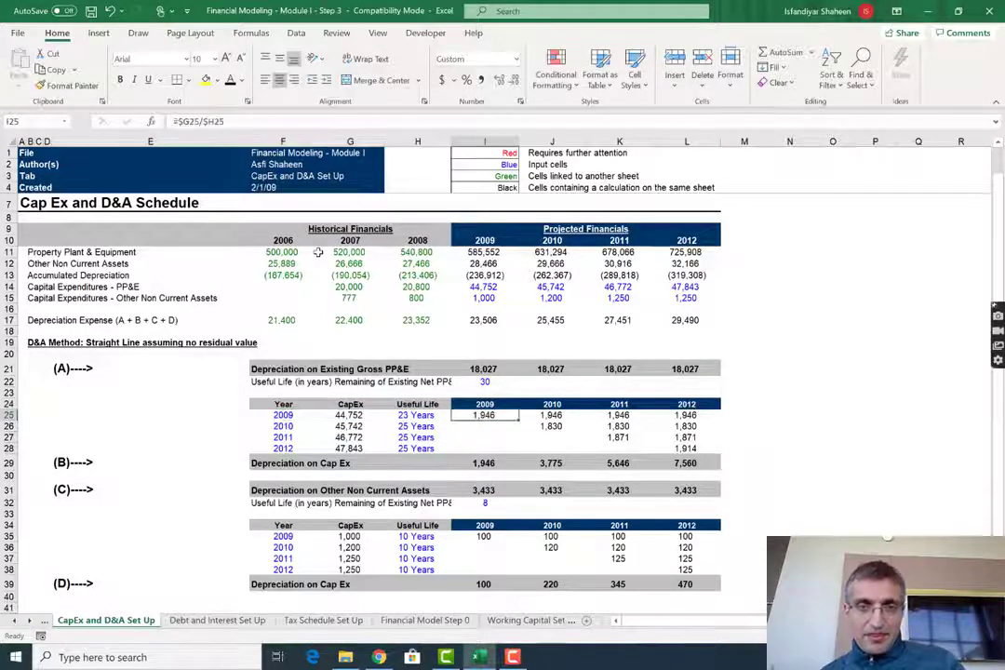
key(Up)
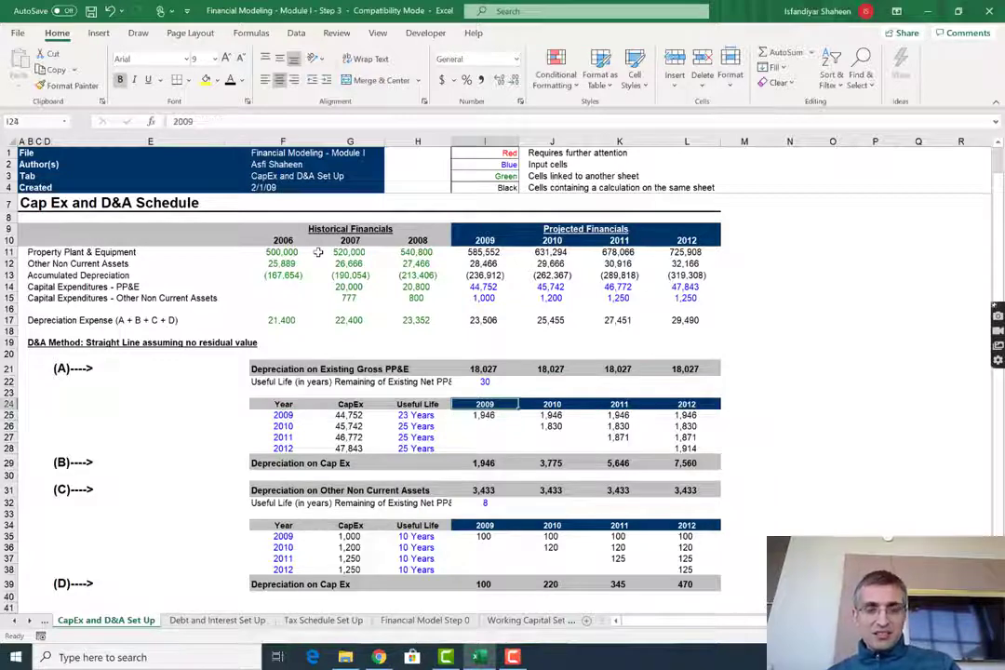
key(Right)
key(Left)
key(Down)
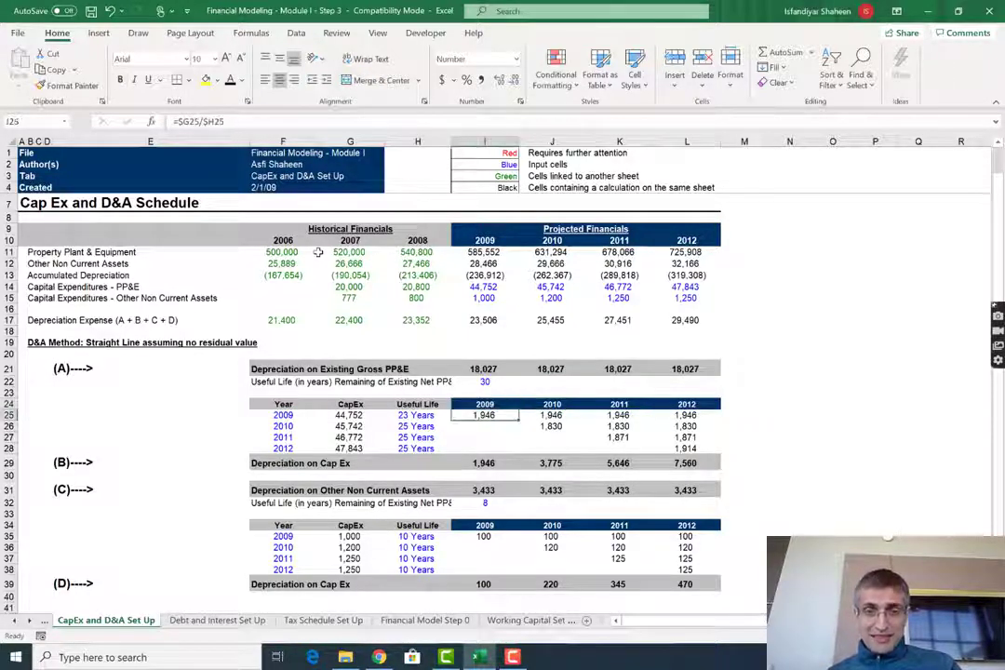
key(F2)
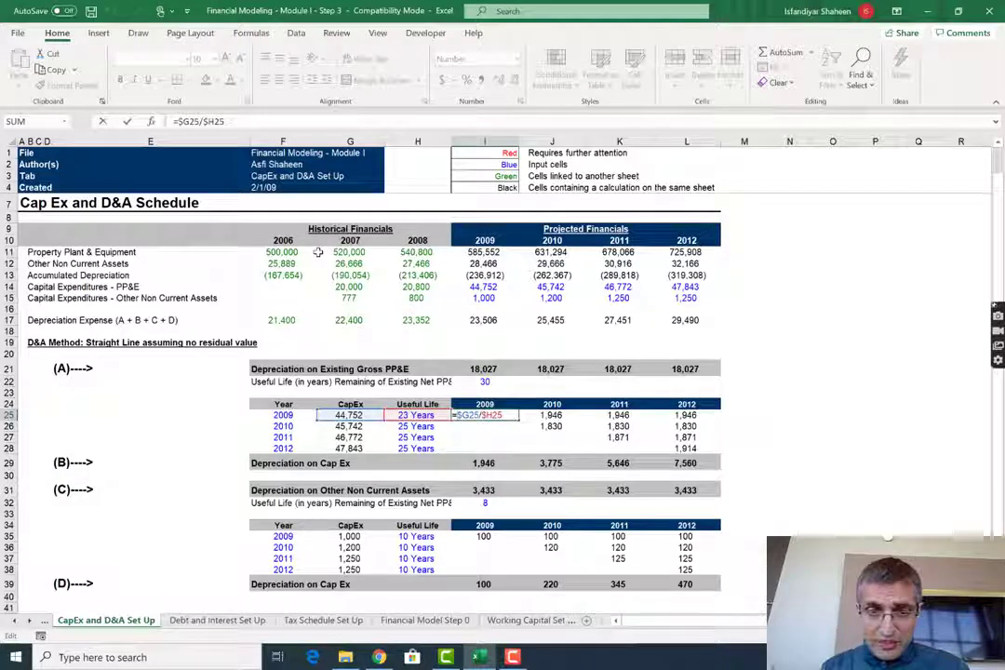
key(Home)
key(Right)
text(IF()
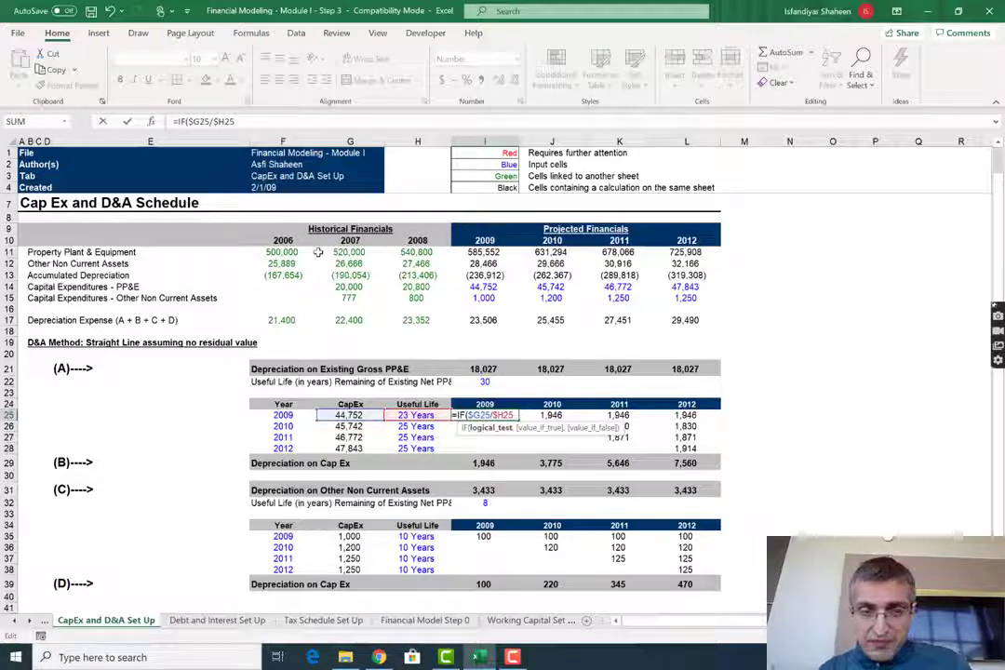
key(Home)
text(=)
key(Up)
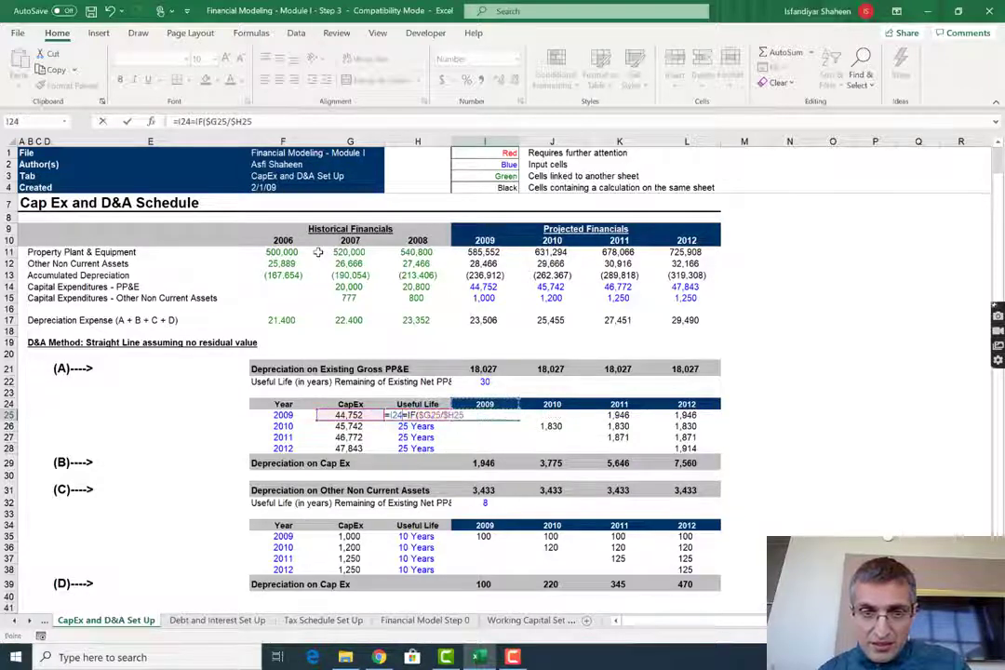
key(F2)
key(F2)
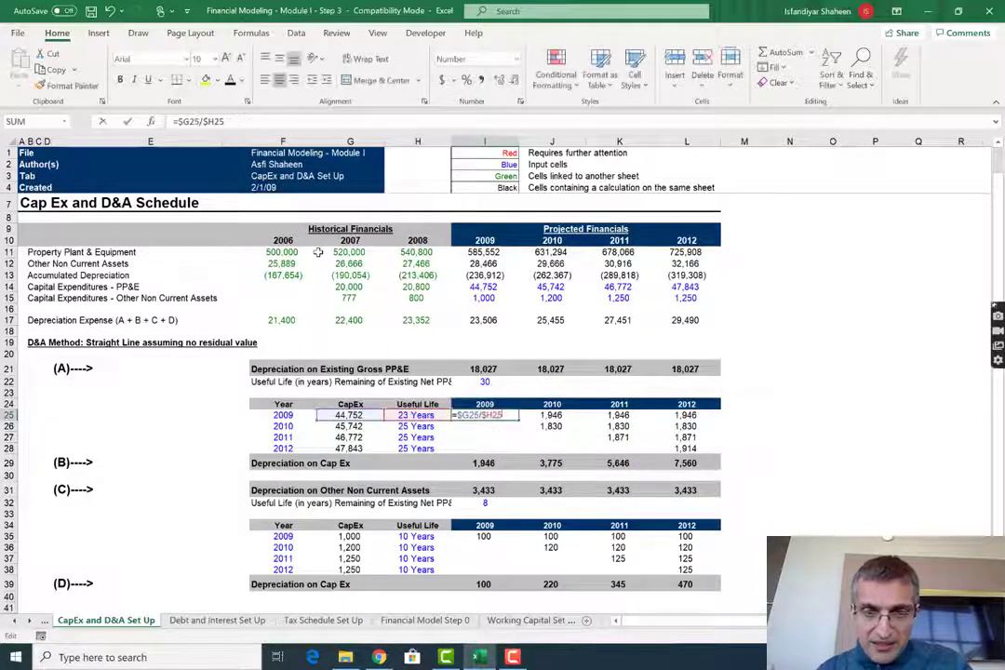
Step: Wrap the depreciation formula in I25 in a year test so it reads =IF(I24>=F25,$G25/$H25,"")
key(Home)
key(Right)
text(if()
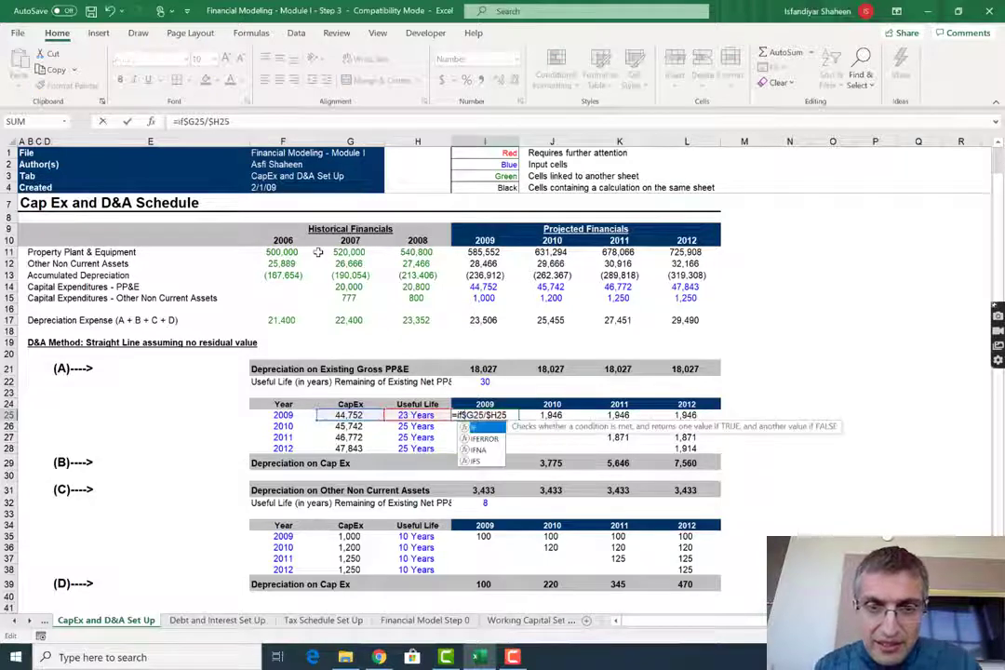
key(Up)
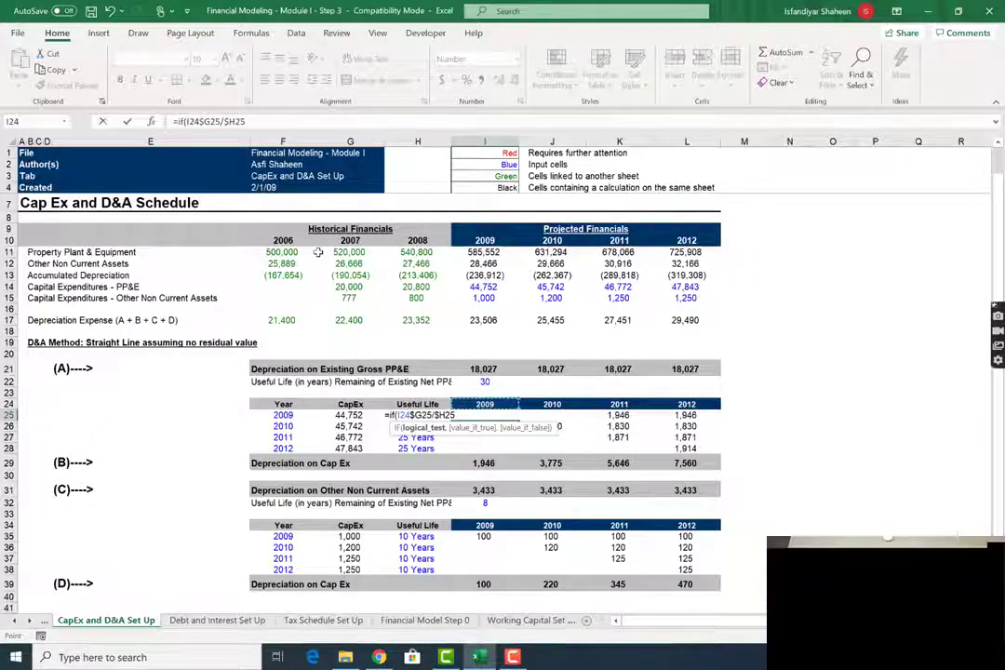
text(>=)
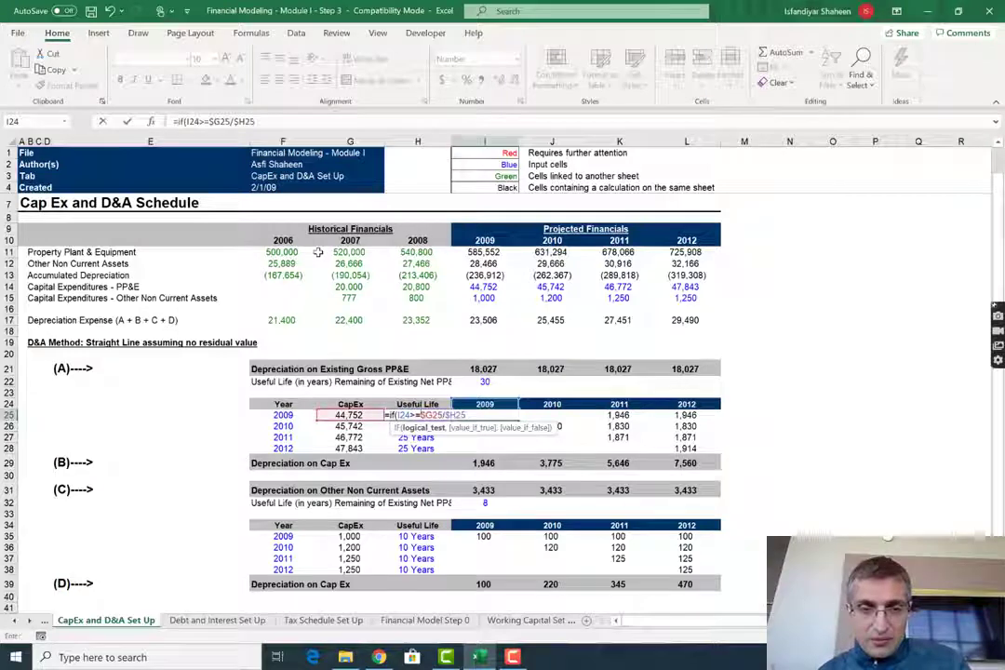
key(Left)
key(Left)
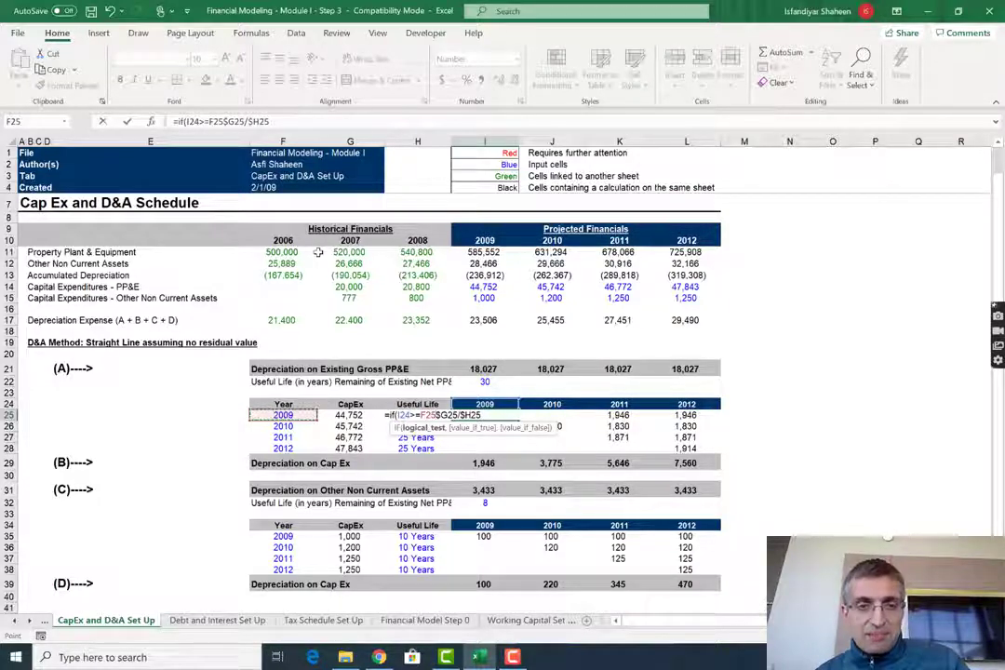
text(,)
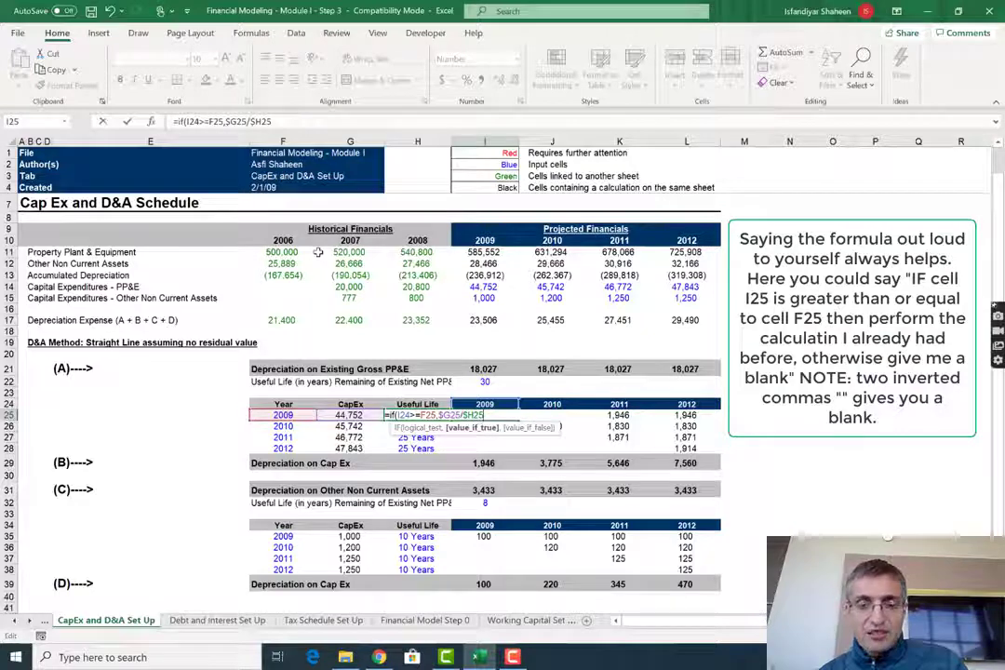
text(,)
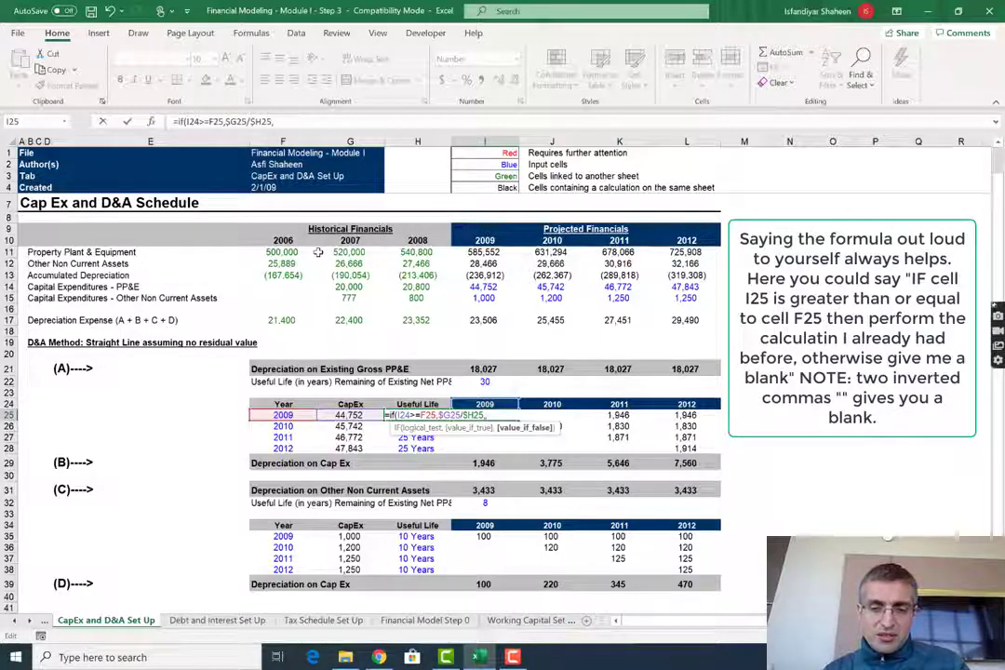
text("")
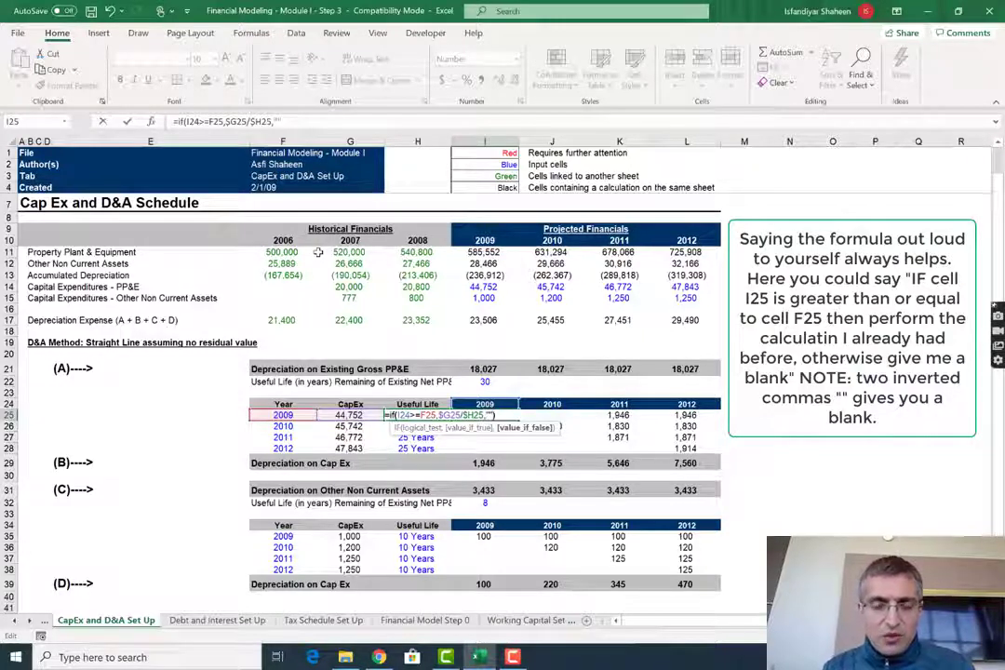
key(Return)
Step: Anchor the year references in I25's formula as I$24 and $F25, giving =IF(I$24>=$F25,$G25/$H25,"")
key(Up)
key(F2)
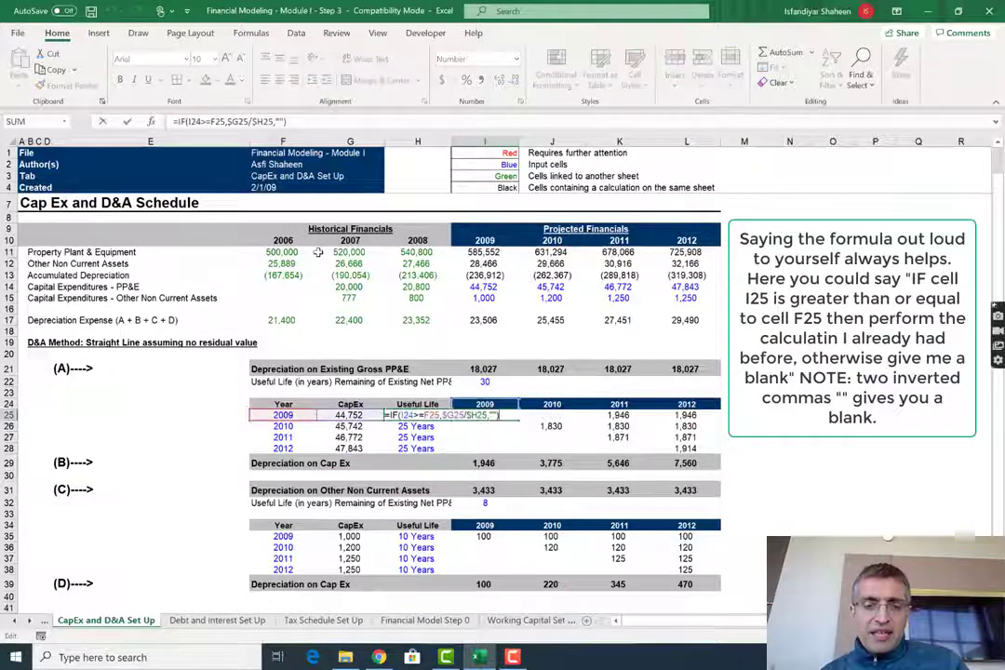
key(Left)
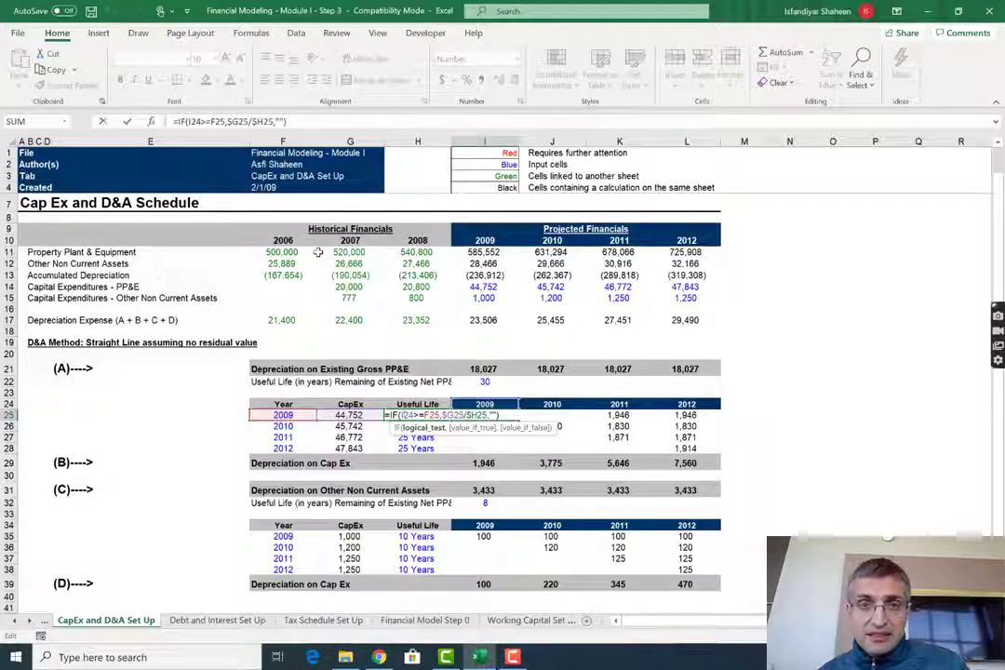
key(F4)
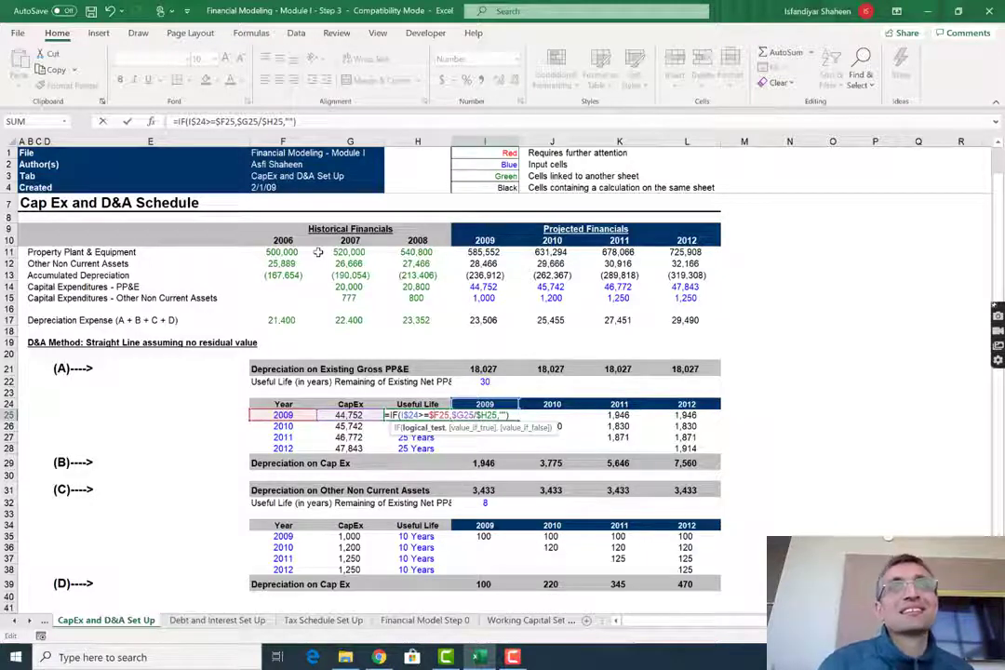
key(Return)
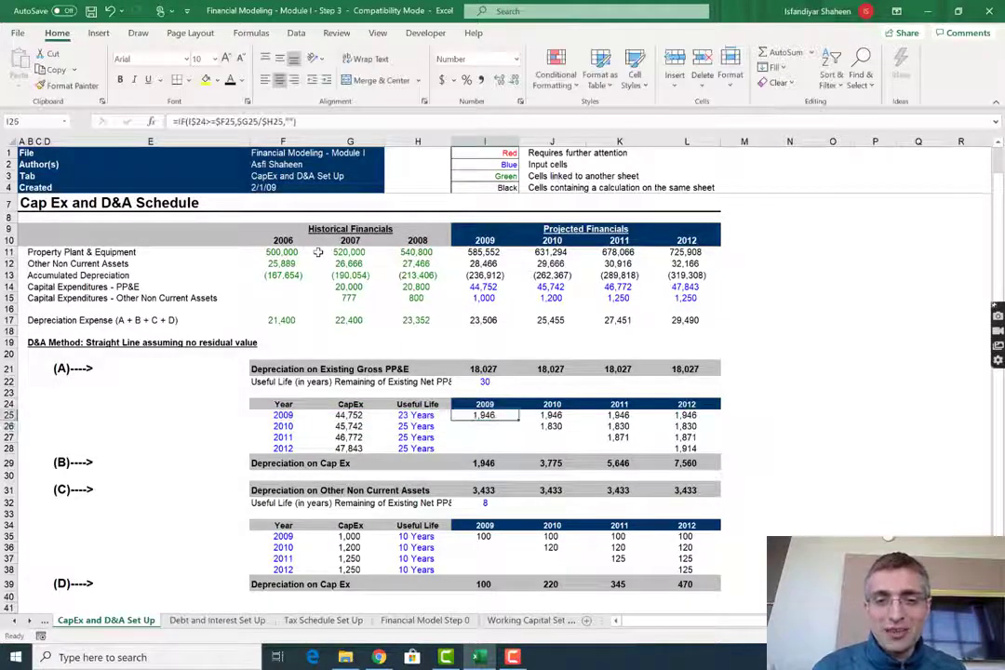
Step: Clear the old depreciation formulas from the 2010 to 2012 columns in J25:L28
key(Right)
key(Up)
key(shift+Down)
key(shift+Down)
key(shift+Down)
key(shift+Right)
key(shift+Right)
key(Delete)
key(Left)
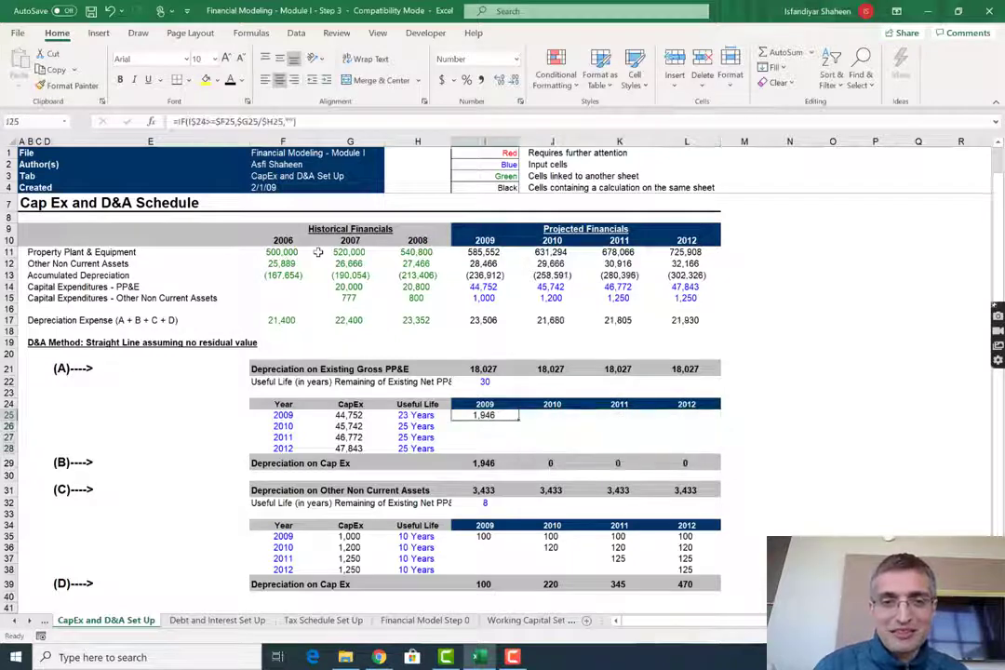
Step: Copy the IF formula from I25 across to 2012 and down through row 28, filling I25:L28
key(ctrl+c)
key(Right)
key(shift+Right)
key(shift+Right)
key(ctrl+v)
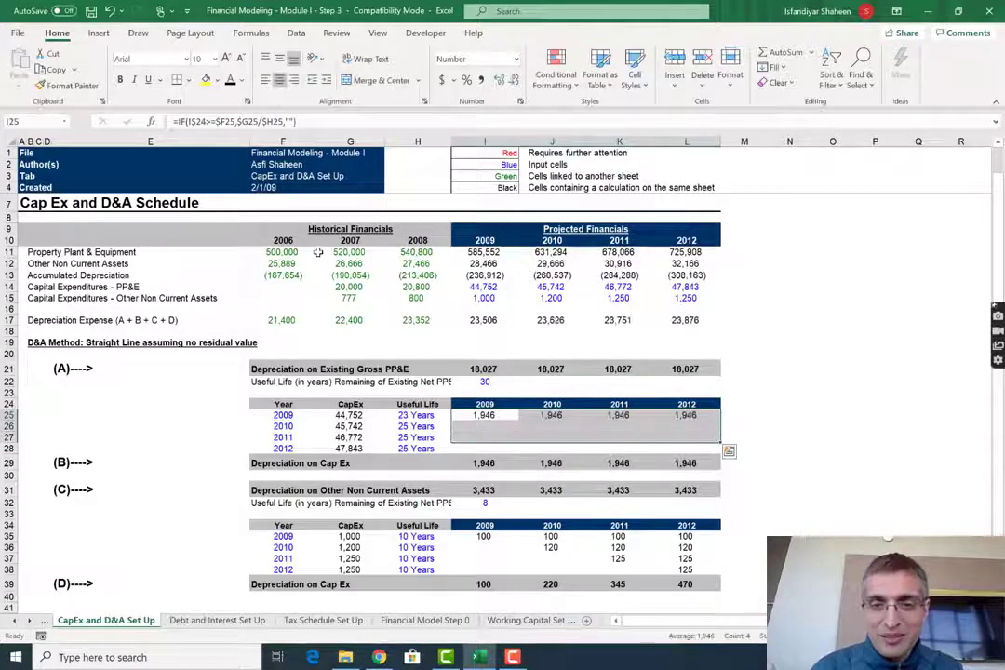
key(shift+Down)
key(shift+Down)
key(shift+Down)
key(ctrl+v)
key(Escape)
Step: Check the cell references of the copied IF formulas in rows 26 to 28 of the CapEx depreciation grid
key(Down)
key(F2)
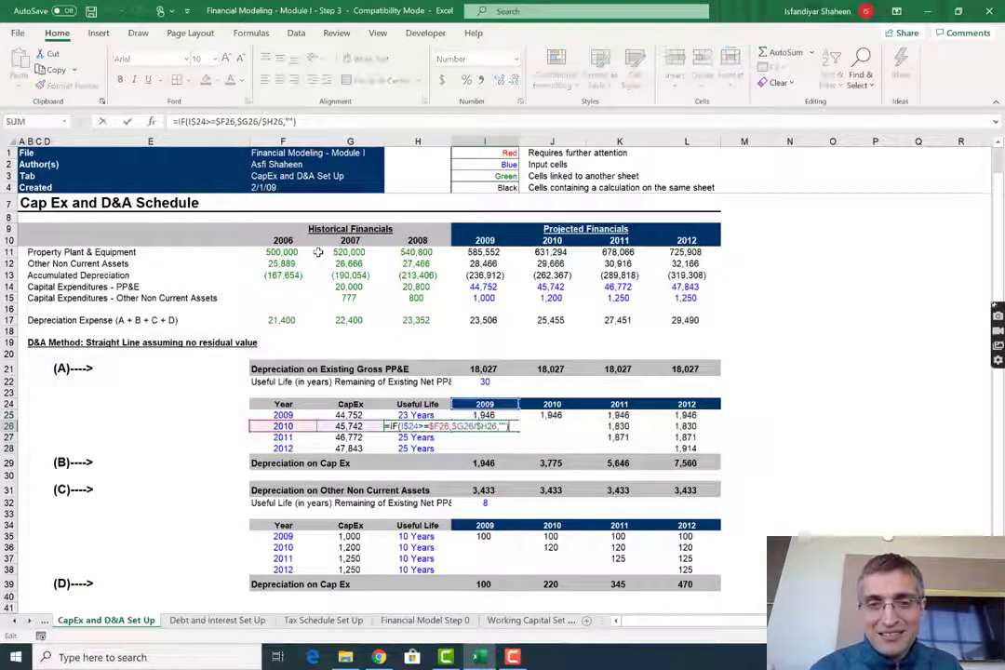
key(Return)
key(F2)
key(Tab)
key(F2)
key(Tab)
key(F2)
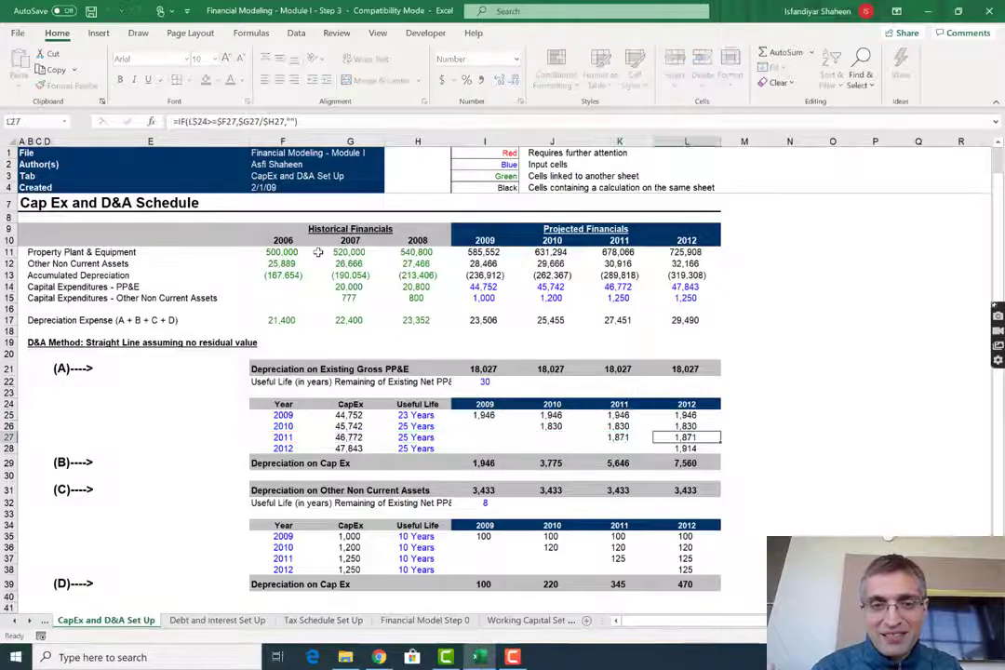
key(Tab)
key(F2)
key(Return)
key(F2)
key(Escape)
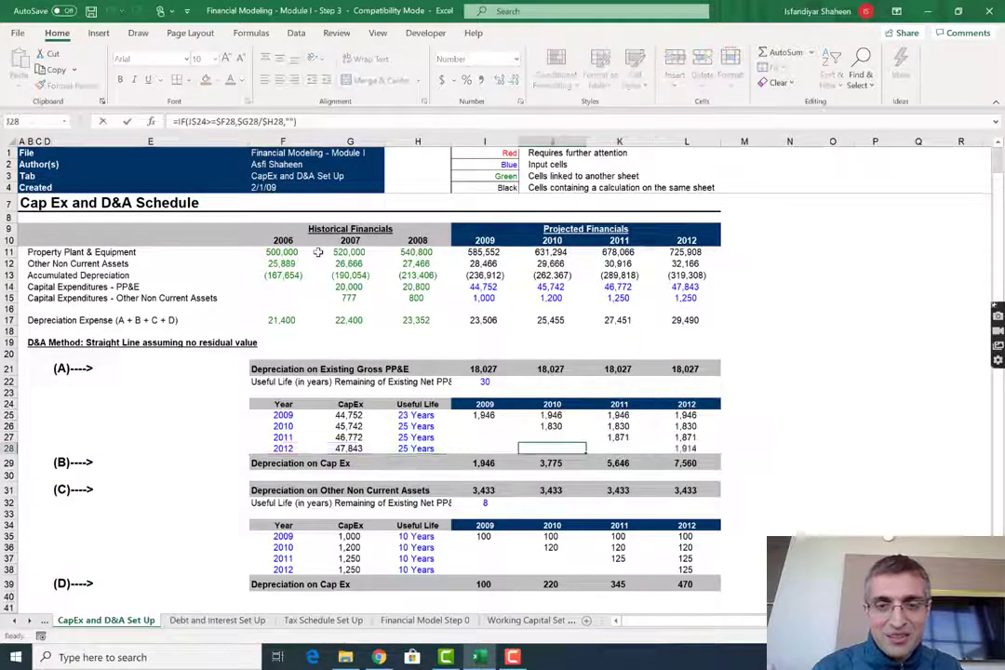
Step: Check the copied IF formulas in the 2010 to 2012 columns of rows 27 and 28
key(Tab)
key(F2)
key(Tab)
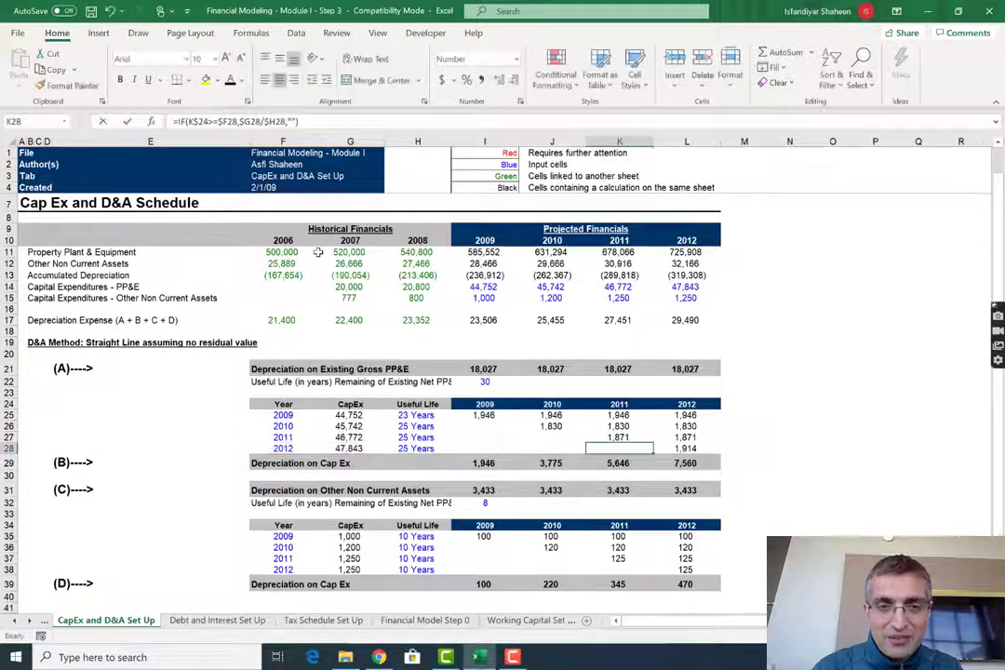
key(F2)
key(Escape)
key(Up)
key(F2)
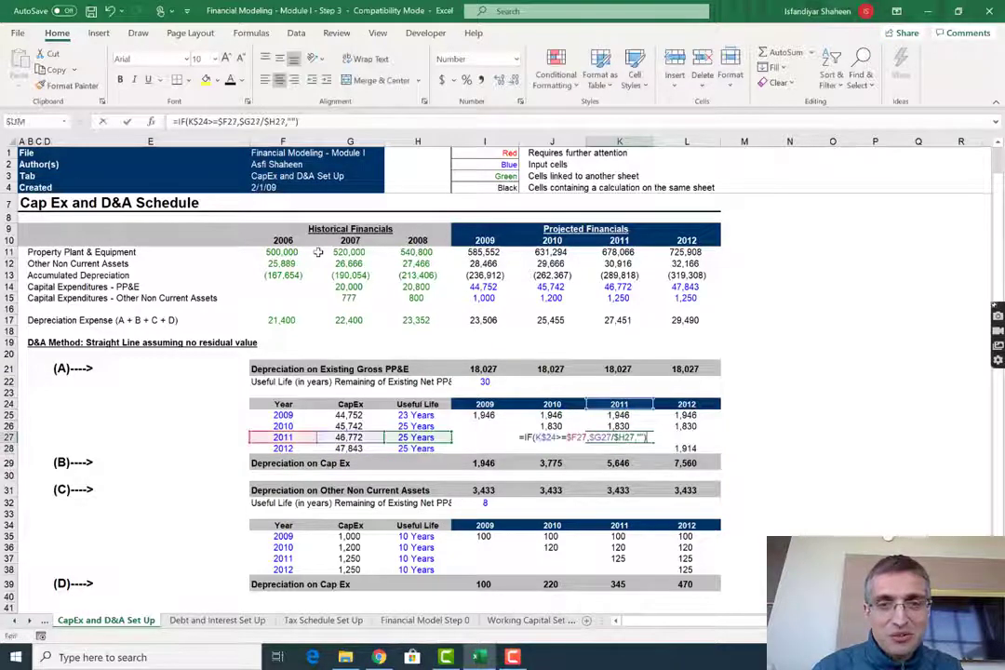
key(Tab)
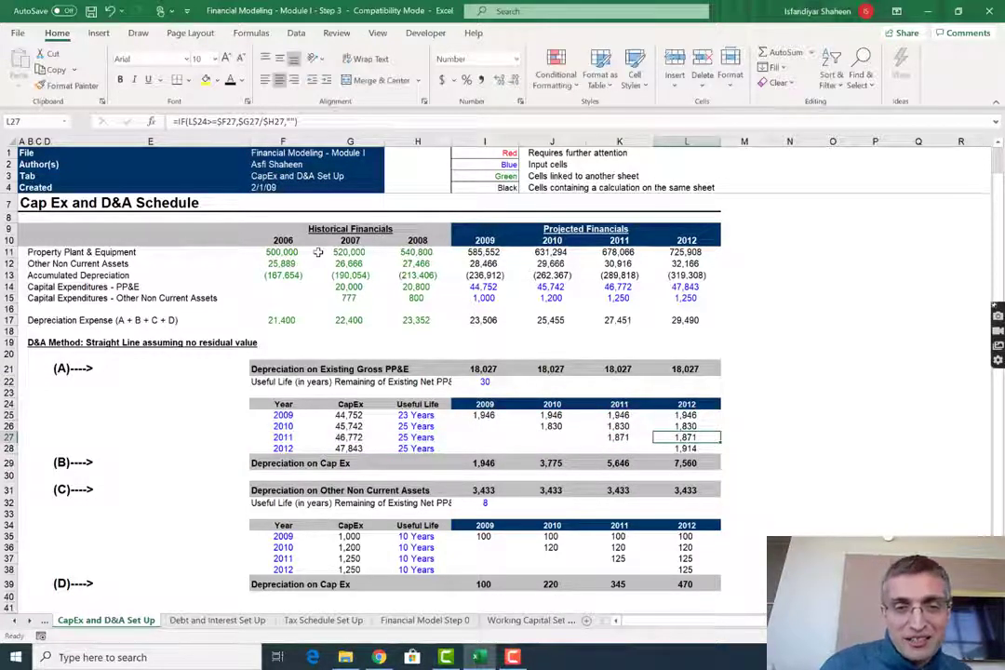
key(Left)
key(Left)
key(Left)
key(Up)
key(Up)
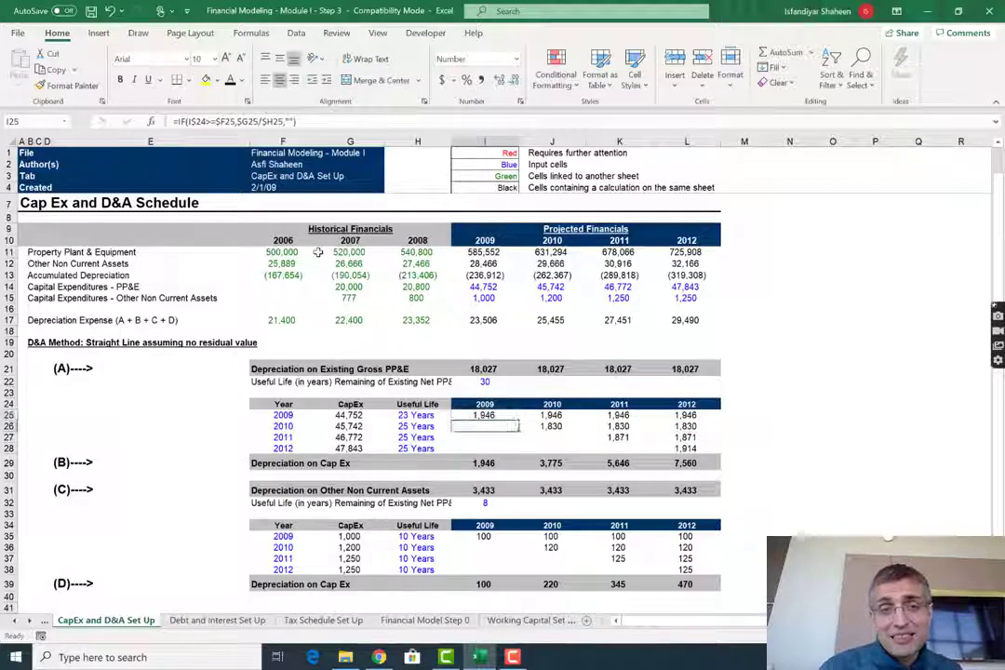
Step: Clear the copied IF formulas and the depreciation totals from I26:L29
key(Down)
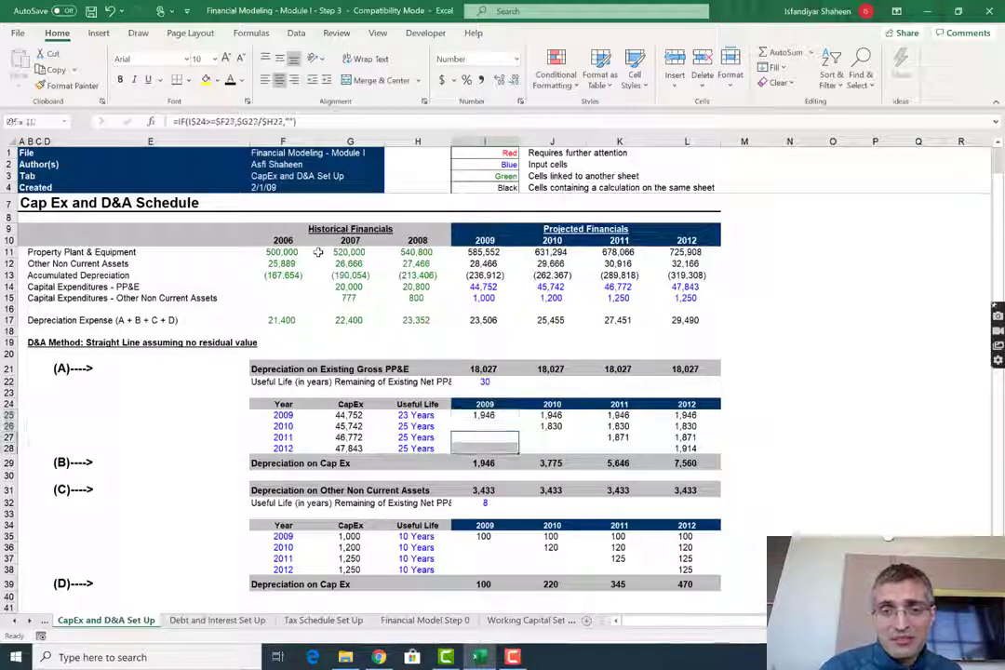
key(shift+Down)
key(shift+Down)
key(shift+Down)
key(shift+Right)
key(shift+Right)
key(shift+Right)
key(Delete)
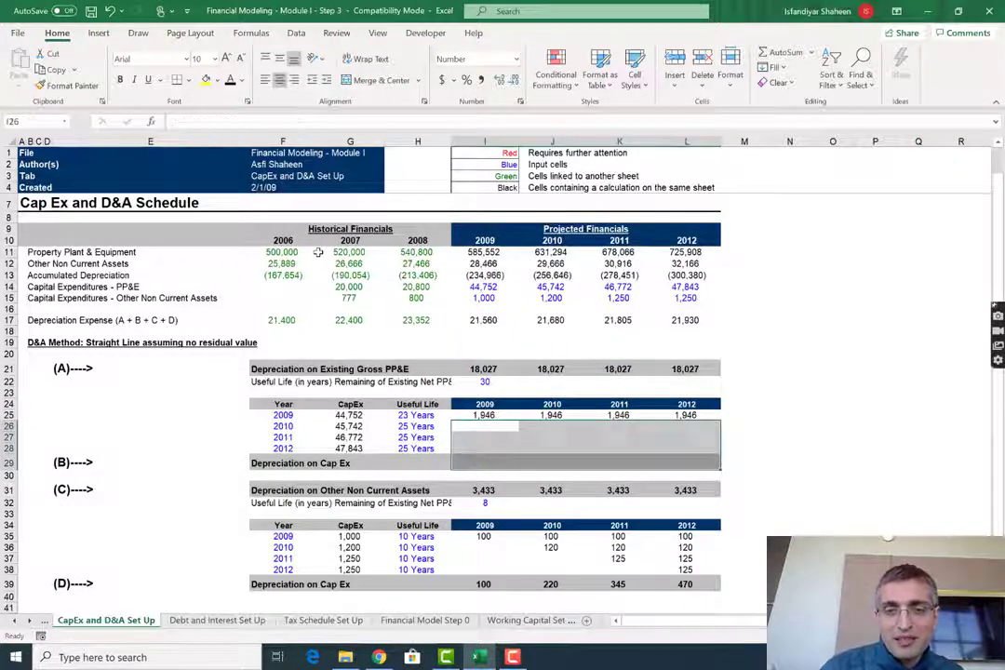
Step: Clear the 2010 to 2012 depreciation formulas in J25:L25, keeping only the formula in I25
key(Up)
key(Right)
key(shift+Right)
key(shift+Right)
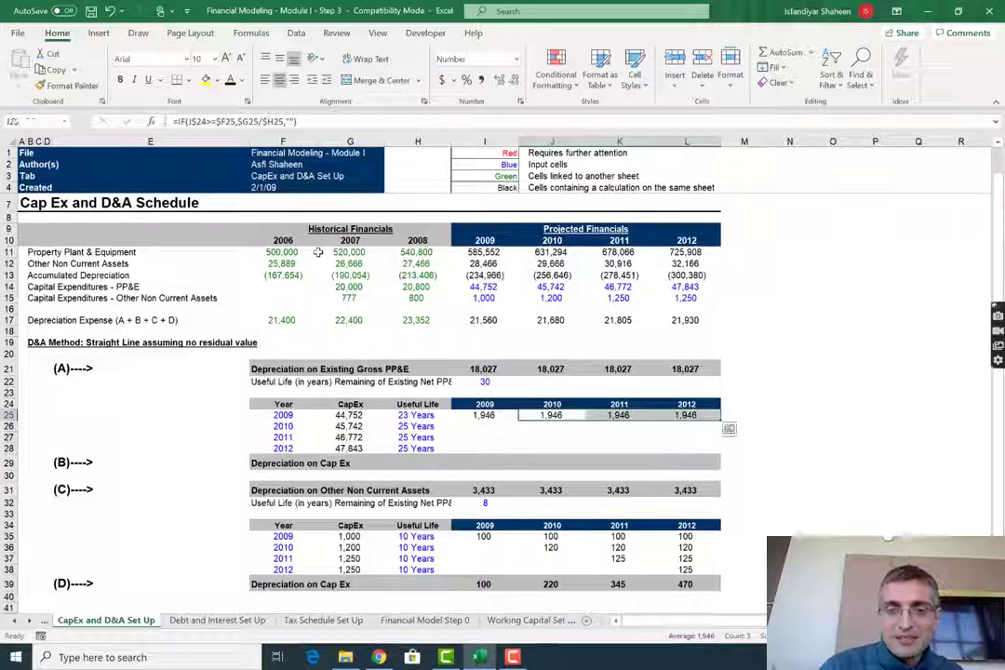
key(Delete)
key(Left)
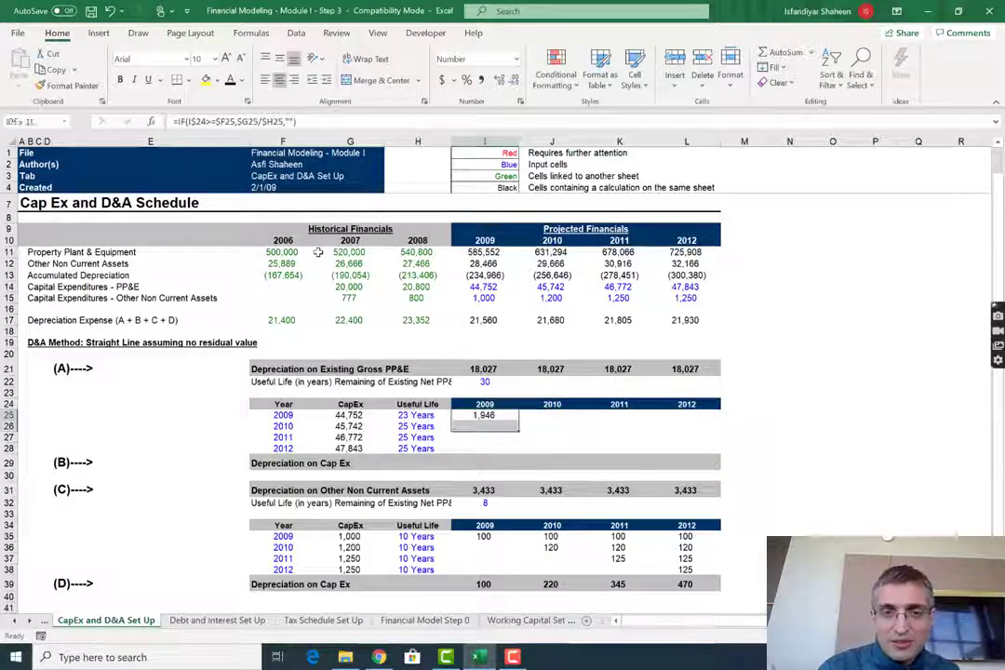
key(Up)
key(ctrl+c)
key(Escape)
Step: Clear the old depreciation formulas from the other non-current assets grid in I35:L38
key(Down)
key(Down)
key(Down)
key(Down)
key(Down)
key(Down)
key(Down)
key(Down)
key(Down)
key(Down)
key(Down)
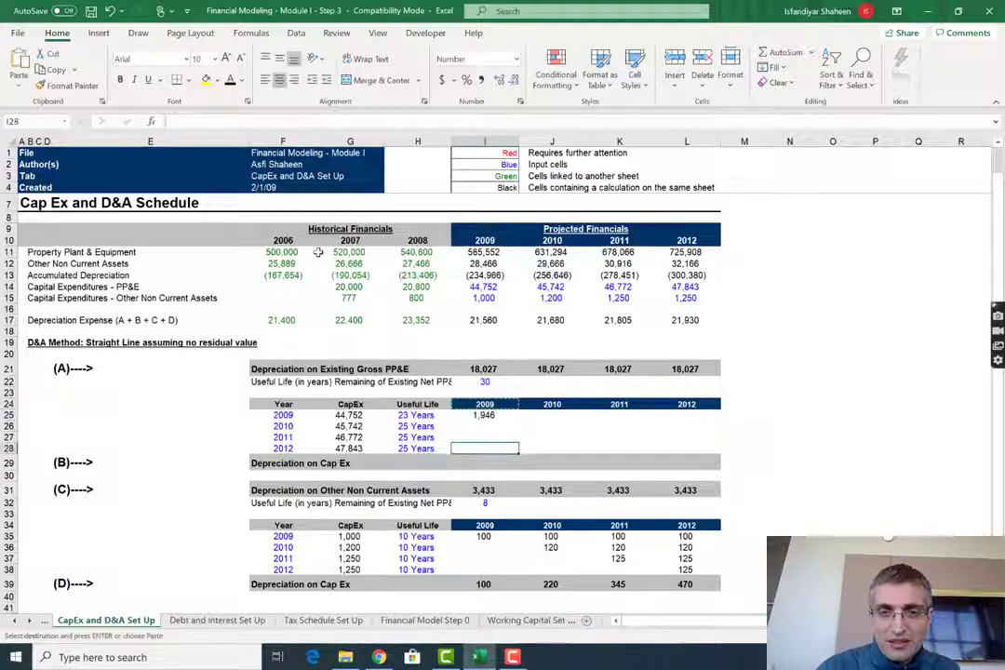
key(shift+Down)
key(shift+Down)
key(shift+Right)
key(shift+Right)
key(shift+Right)
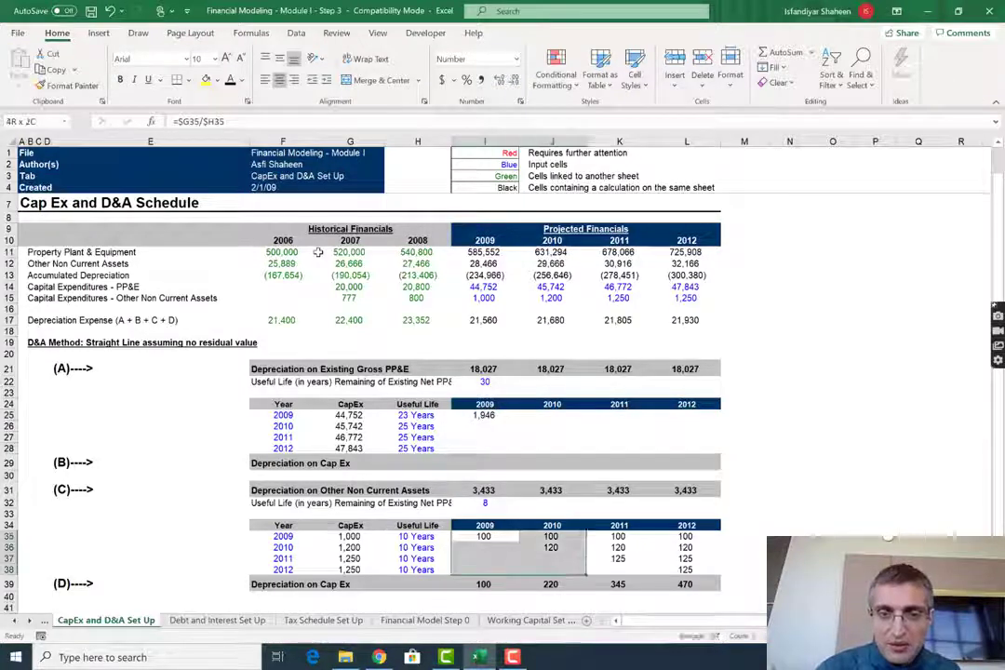
key(Delete)
Step: Fill the IF formula from I25 down to row 28 and across to 2012, covering I25:L28
key(Up)
key(Up)
key(Up)
key(Up)
key(Up)
key(Up)
key(Up)
key(Up)
key(Up)
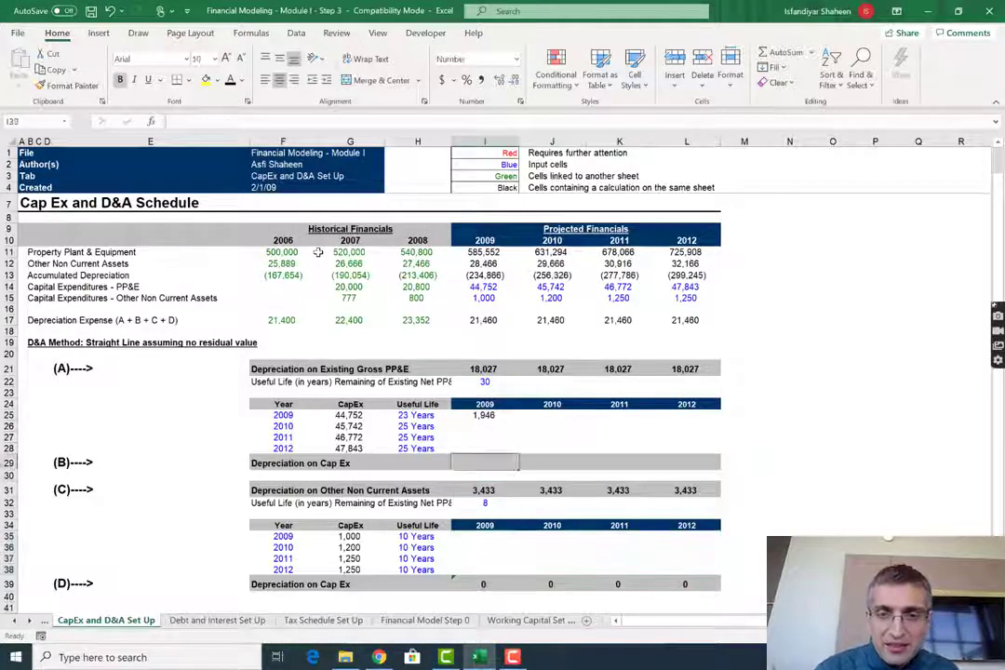
key(shift+Down)
key(shift+Down)
key(shift+Down)
key(ctrl+d)
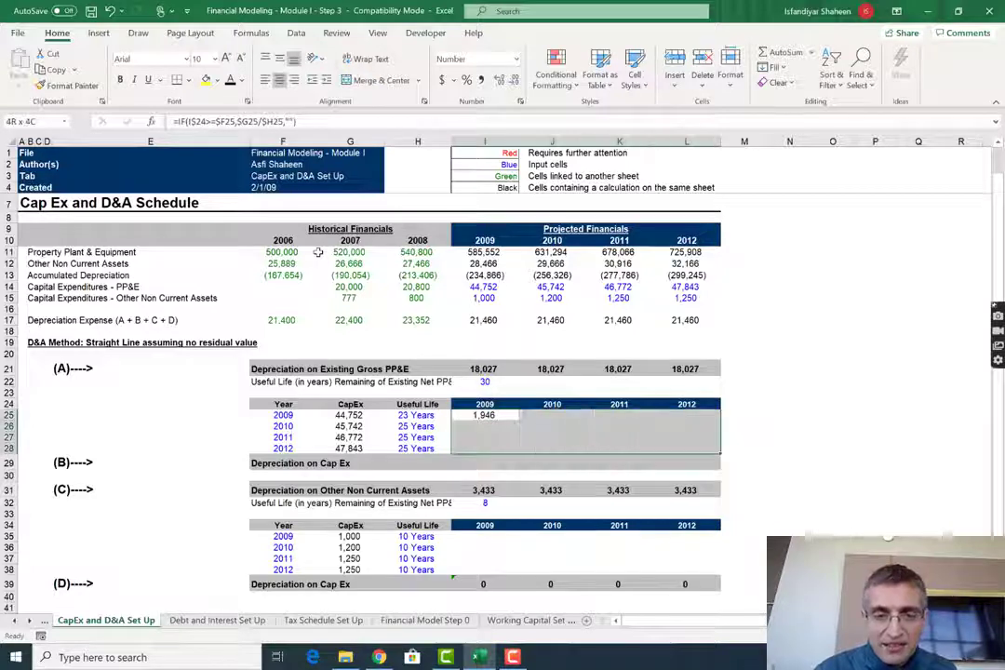
key(shift+Right)
key(shift+Right)
key(shift+Right)
key(ctrl+r)
Step: Copy the IF formulas from I25:L28 into the other non-current assets grid at I35:L38
key(ctrl+c)
key(Down)
key(Down)
key(Down)
key(Down)
key(Down)
key(Down)
key(Down)
key(Down)
key(Down)
key(Down)
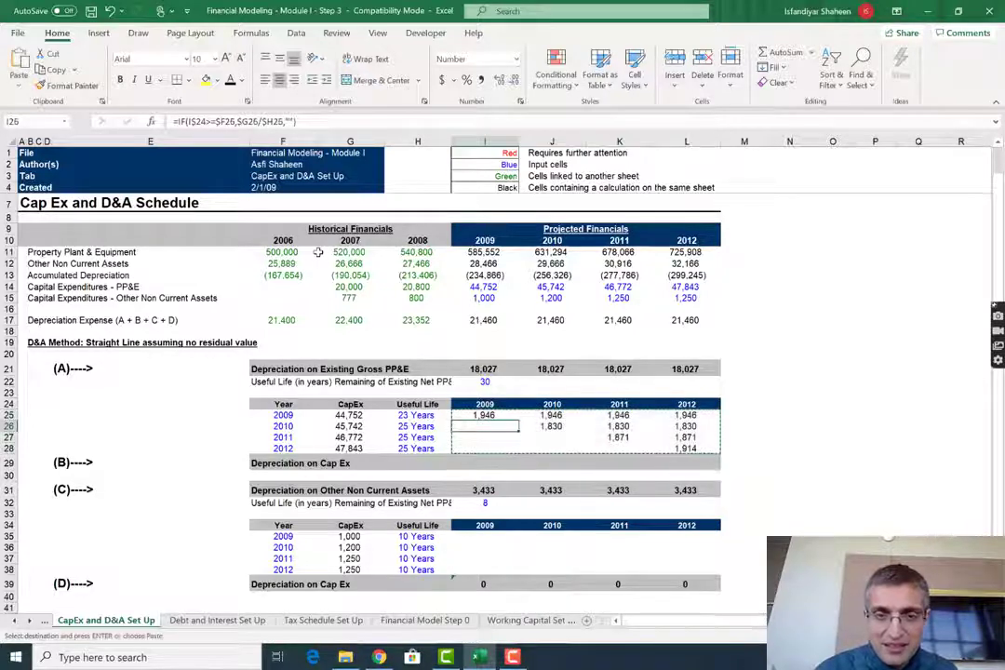
key(ctrl+v)
key(Right)
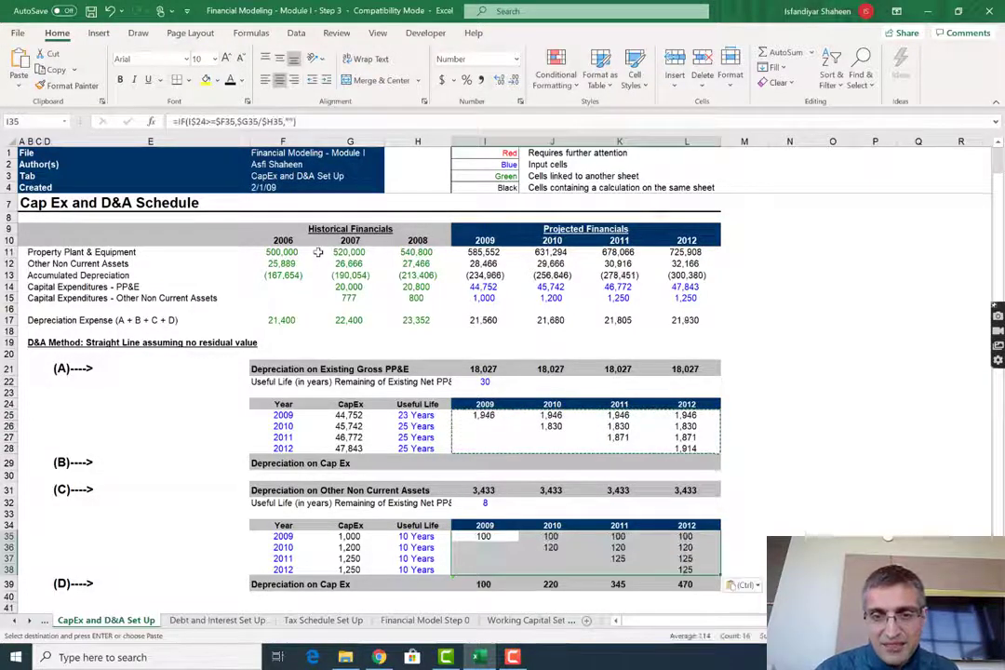
Step: Check the pasted IF formulas and the column totals in rows 35 to 39 of the other non-current assets grid
key(Down)
key(F2)
key(Escape)
key(Down)
key(F2)
key(Escape)
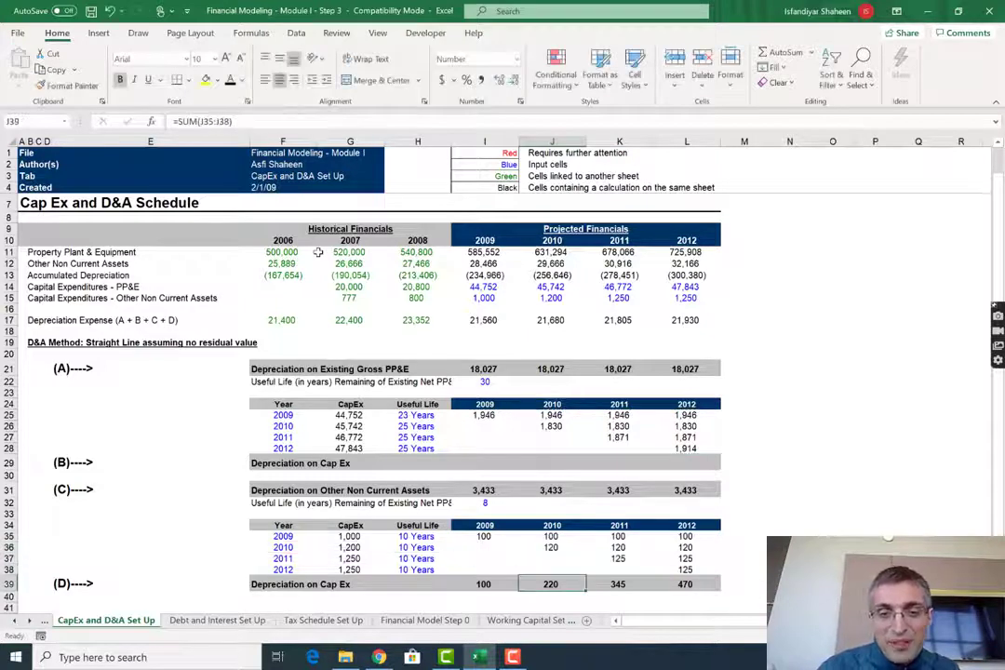
key(Left)
key(Down)
key(Down)
key(alt+equal)
key(Return)
key(Up)
key(Up)
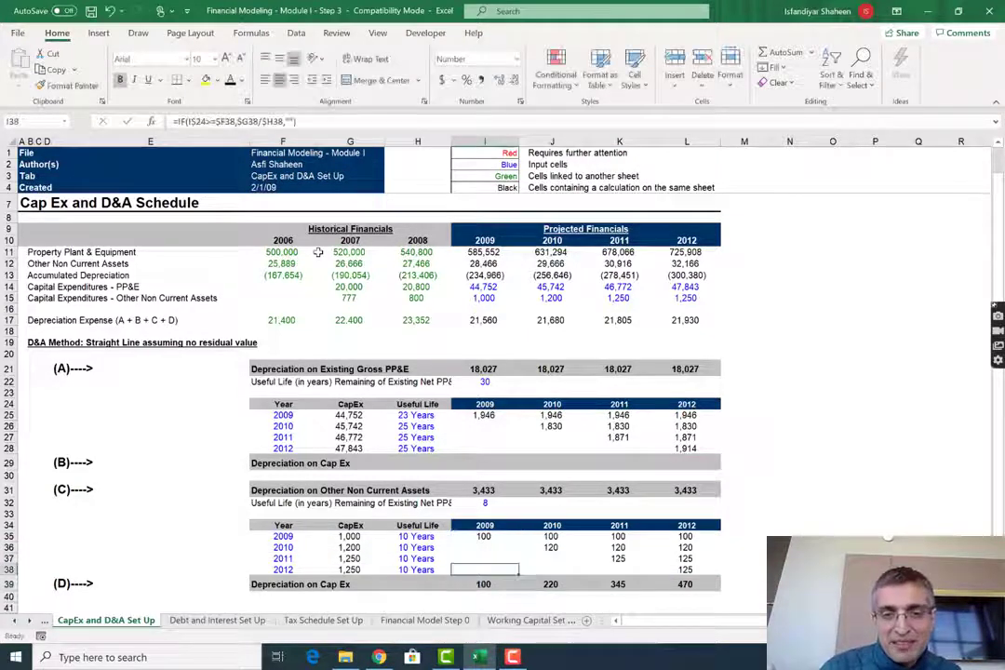
Step: Copy the Depreciation on Cap Ex totals from I39:L39 into I29:L29
key(Down)
key(shift+Right)
key(shift+Right)
key(shift+Right)
key(ctrl+c)
key(Up)
key(Up)
key(Up)
key(Up)
key(Up)
key(Up)
key(Up)
key(Up)
key(Up)
key(Up)
key(Up)
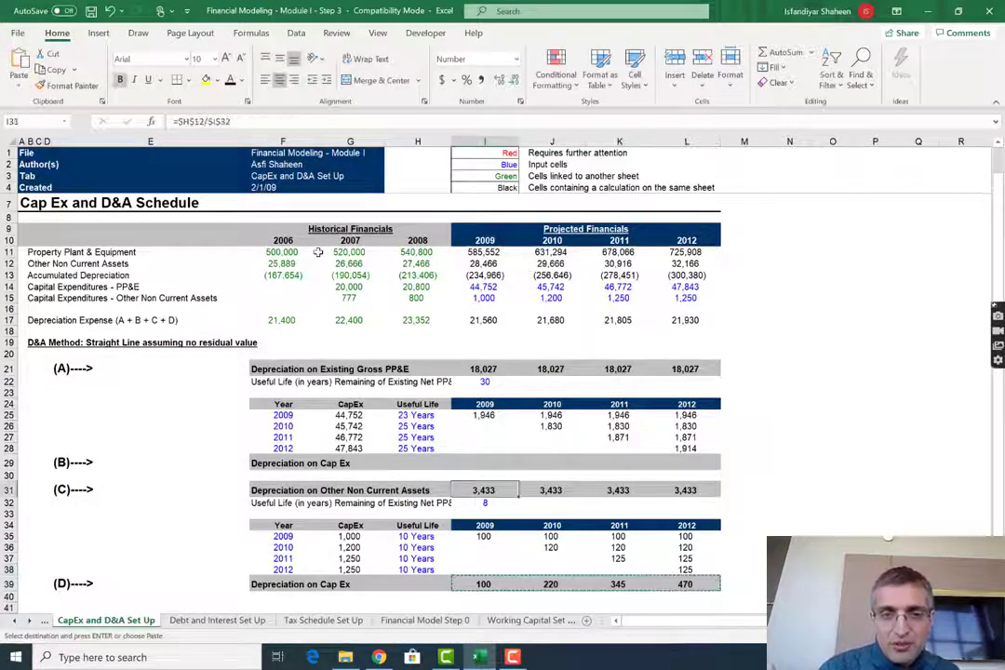
key(Down)
key(ctrl+v)
Step: Check the IF formulas in rows 25 to 28 of the CapEx grid, including the blank 2009 and 2010 cells
key(Up)
key(Up)
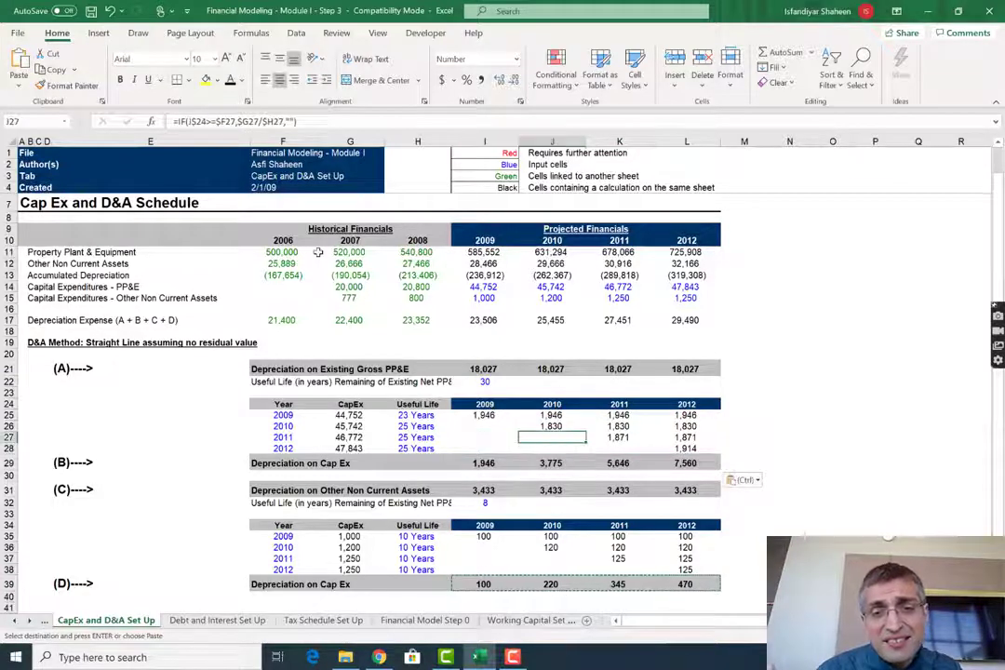
key(F2)
key(Escape)
key(Right)
key(Right)
key(Left)
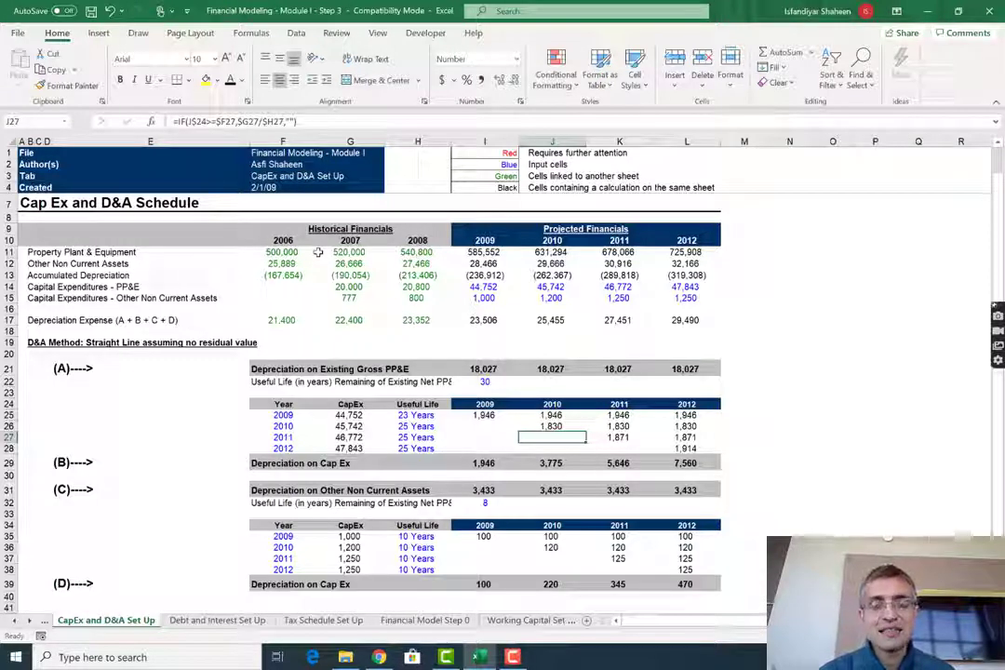
key(Up)
key(Up)
key(Left)
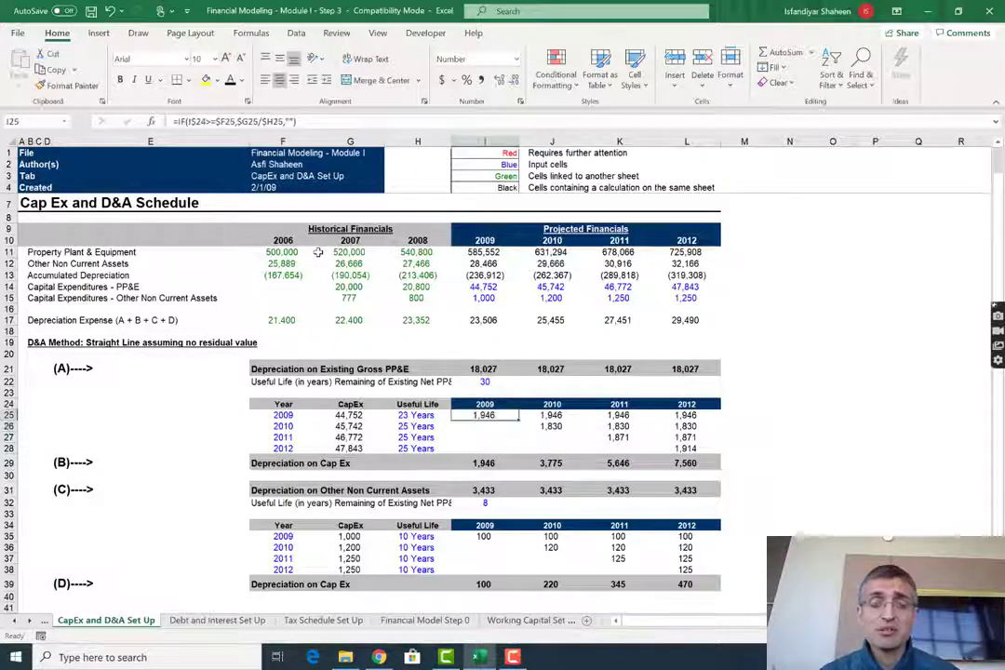
key(Down)
key(Down)
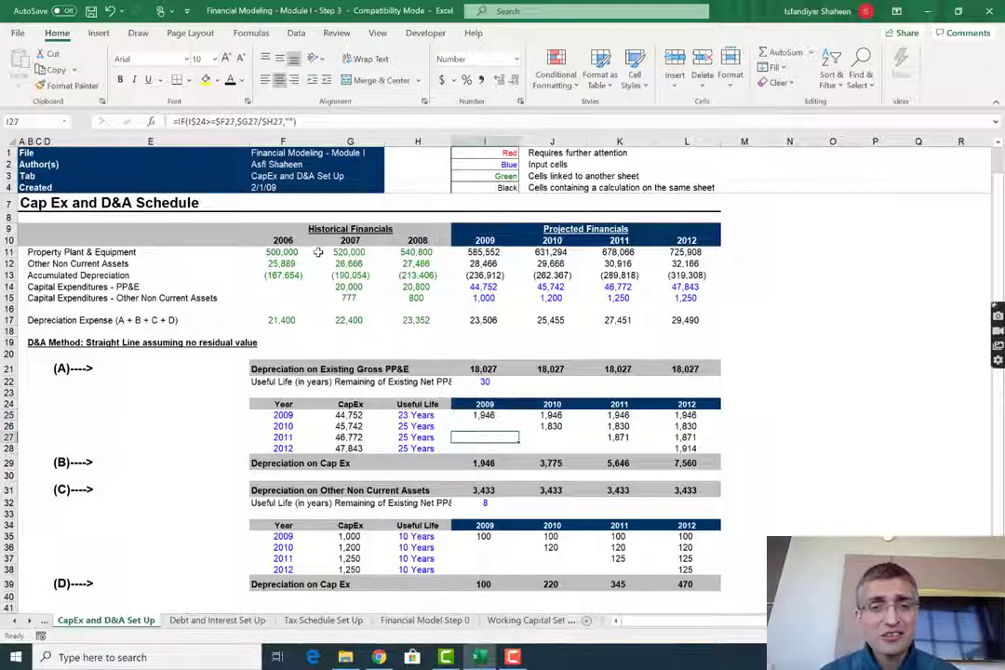
key(Down)
key(Up)
key(Up)
key(Up)
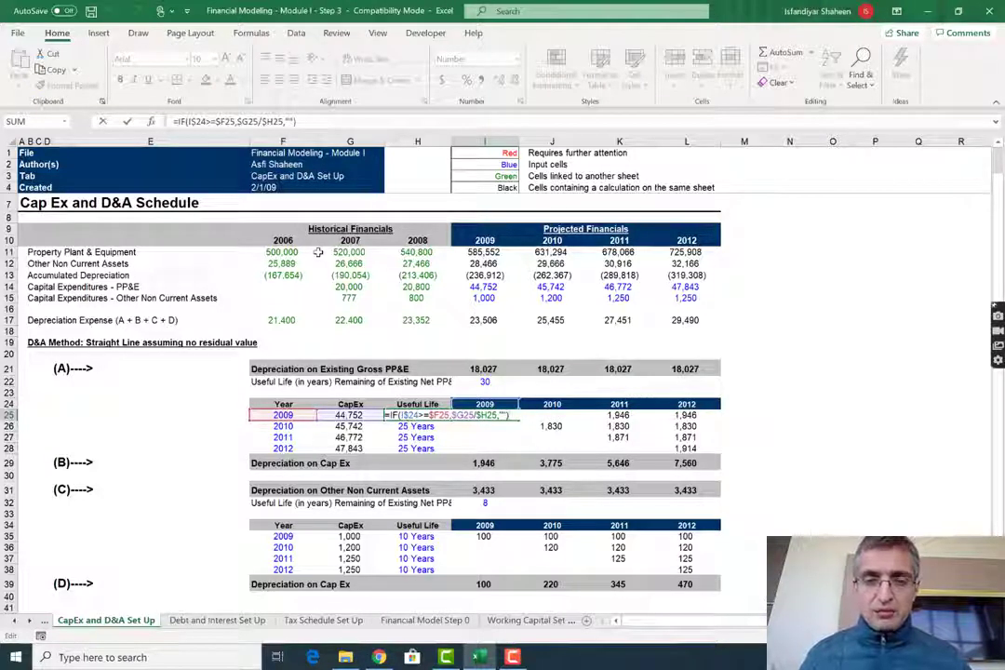
Step: Strip the IF function from I25's formula, leaving =$G25/$H25
key(Left)
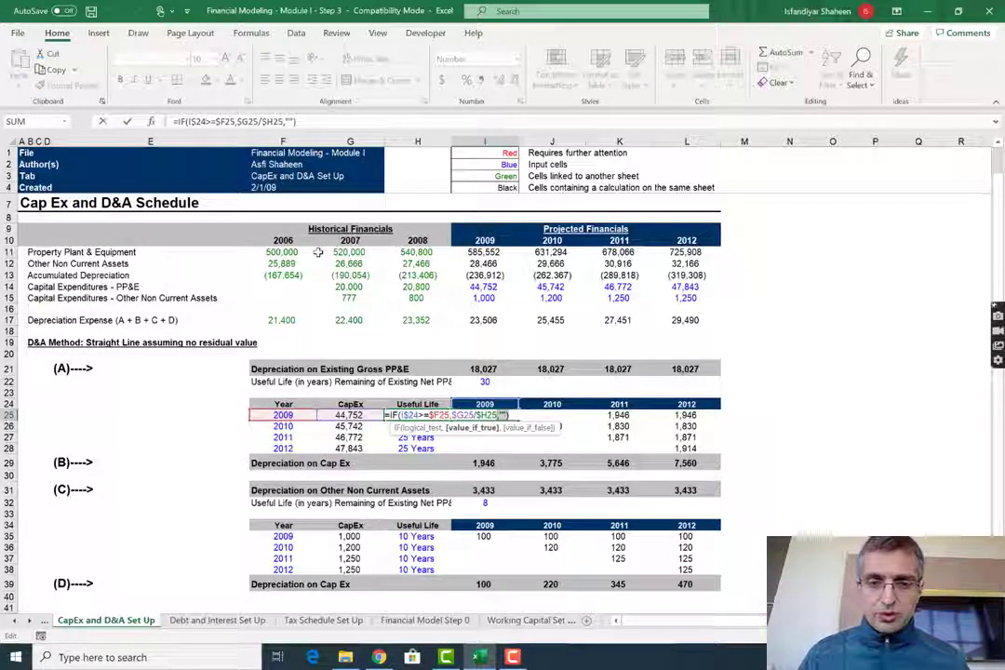
key(BackSpace)
key(BackSpace)
key(BackSpace)
key(BackSpace)
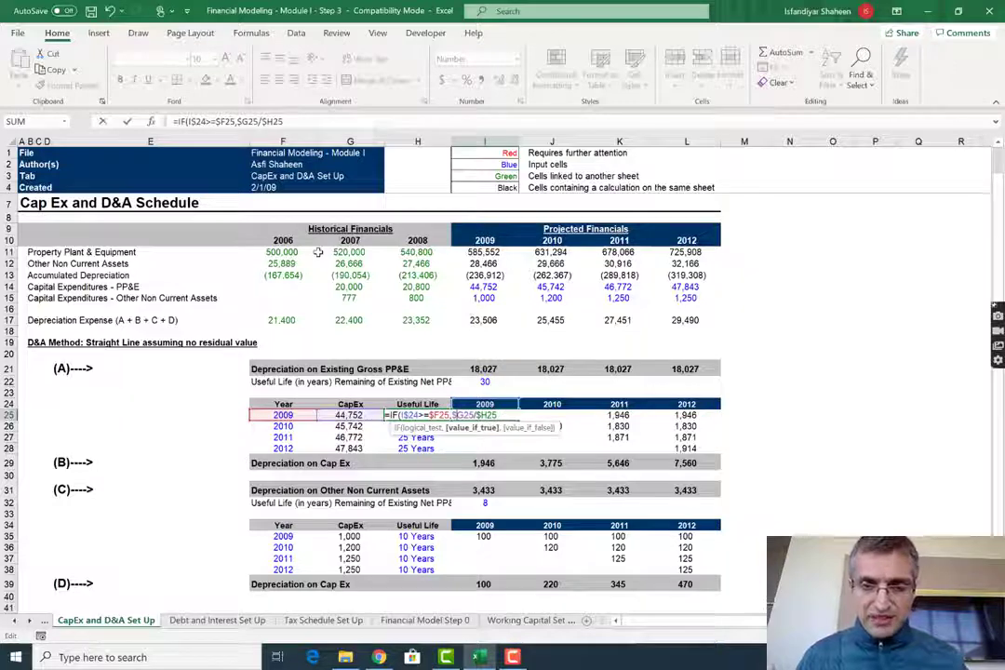
key(Left)
key(Left)
key(Left)
key(Left)
key(Left)
key(Left)
key(Left)
key(Left)
key(Left)
key(Left)
key(shift+Left)
key(shift+Left)
key(shift+Left)
key(shift+Left)
key(shift+Left)
key(shift+Left)
key(shift+Left)
key(shift+Left)
key(shift+Left)
key(shift+Left)
key(shift+Left)
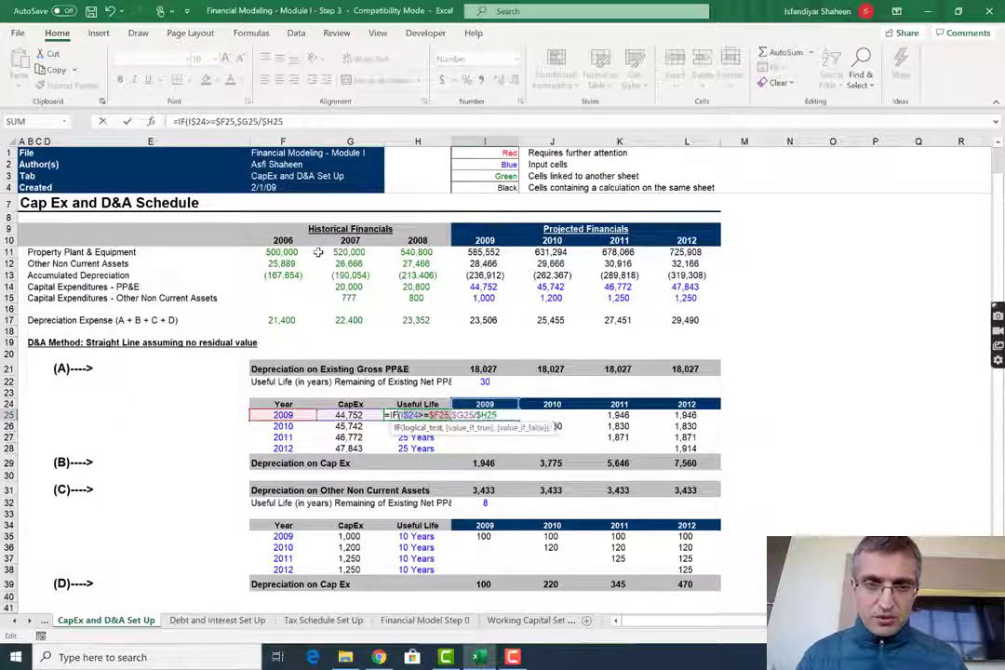
key(F4)
key(Tab)
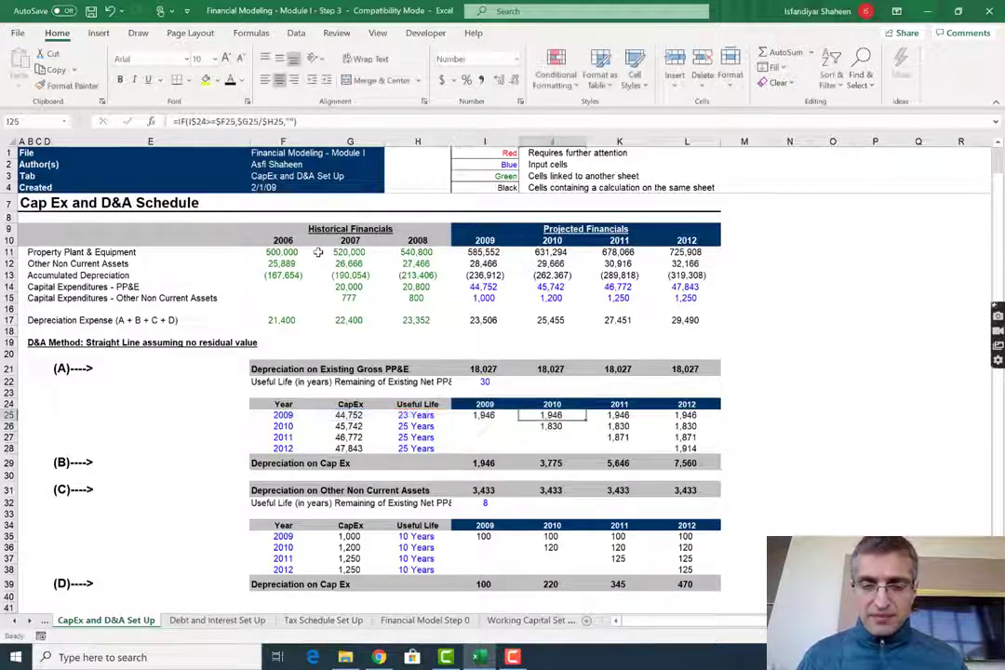
Step: Clear the IF formulas from the 2010 to 2012 columns in J25:L28
key(shift+Down)
key(shift+Down)
key(shift+Down)
key(shift+Right)
key(shift+Right)
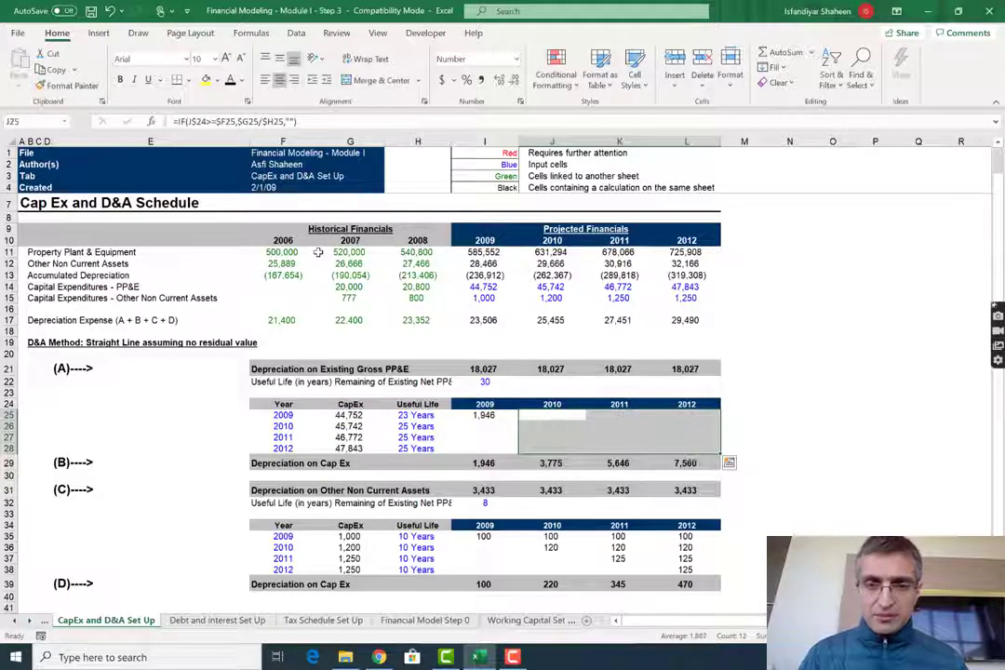
key(ctrl+z)
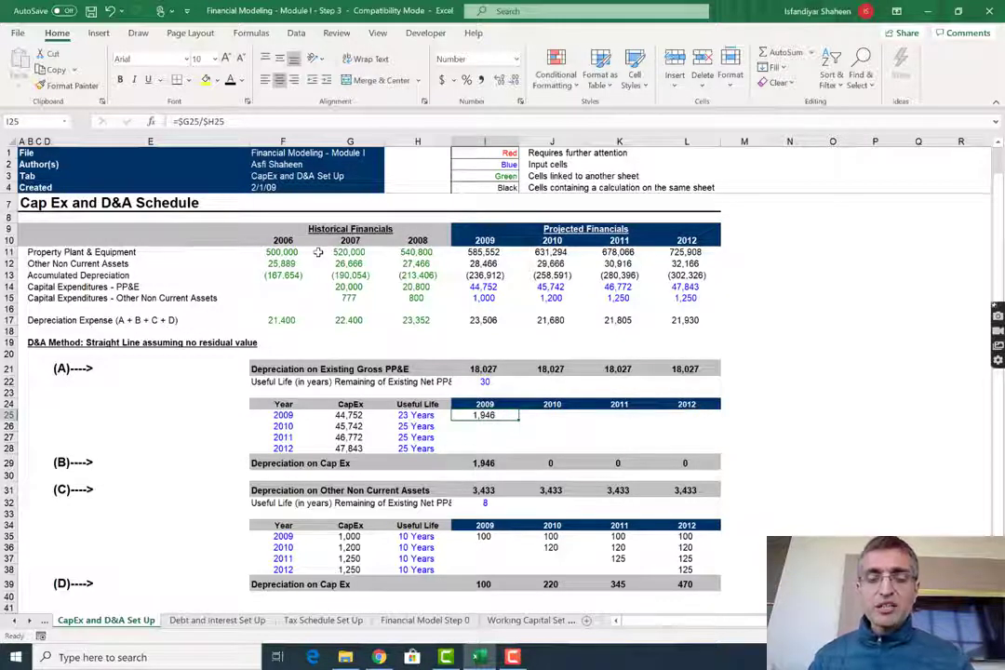
Step: Start wrapping I25's formula in an IF function with the logical test I24>=F25 ahead of $G25/$H25
key(F2)
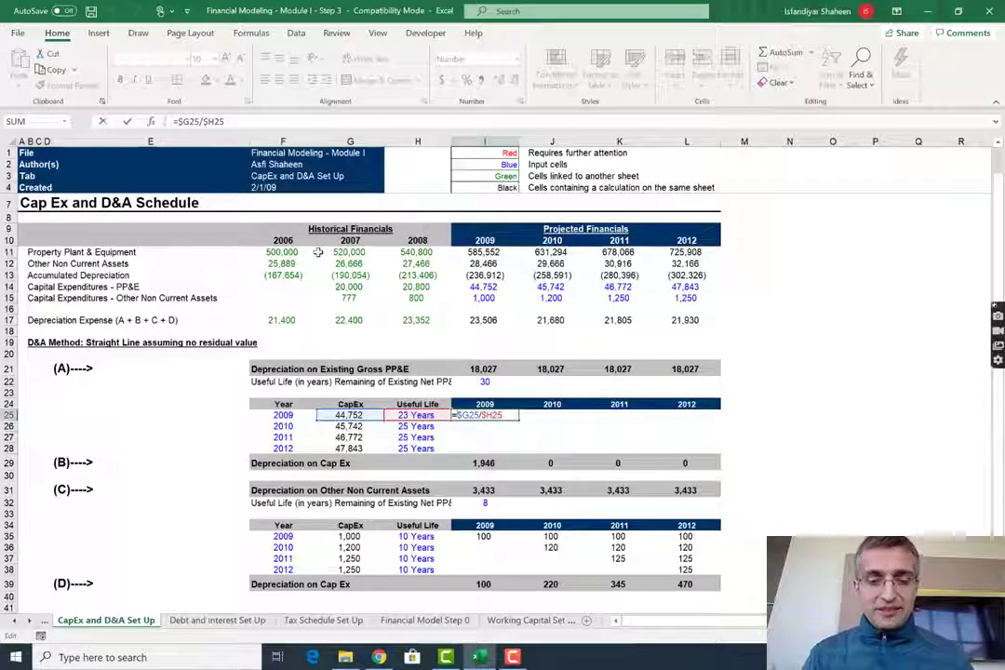
text(if)
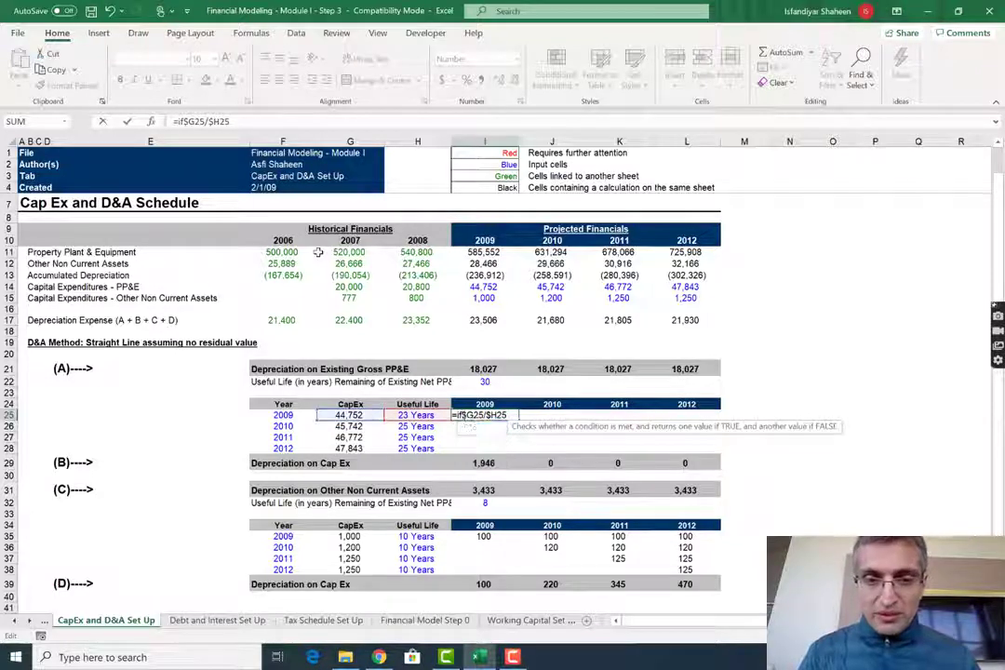
text(()
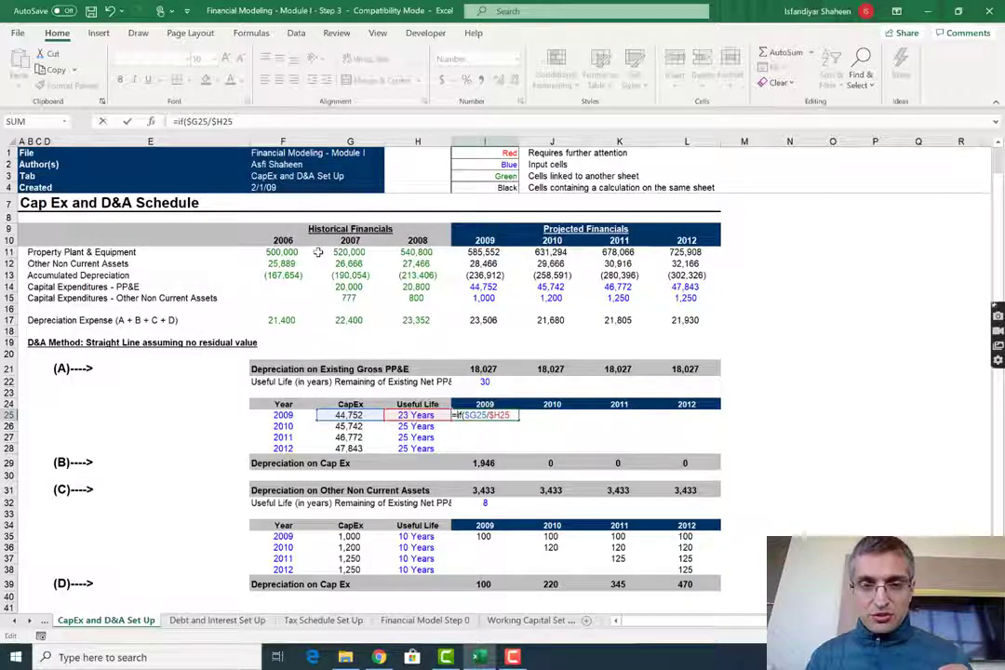
key(Left)
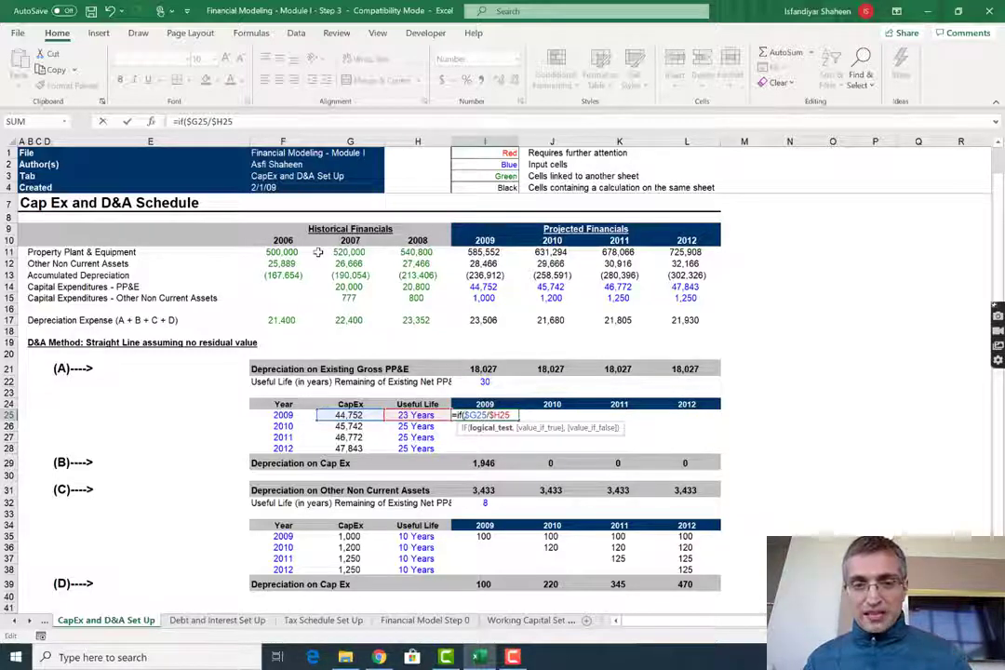
key(Up)
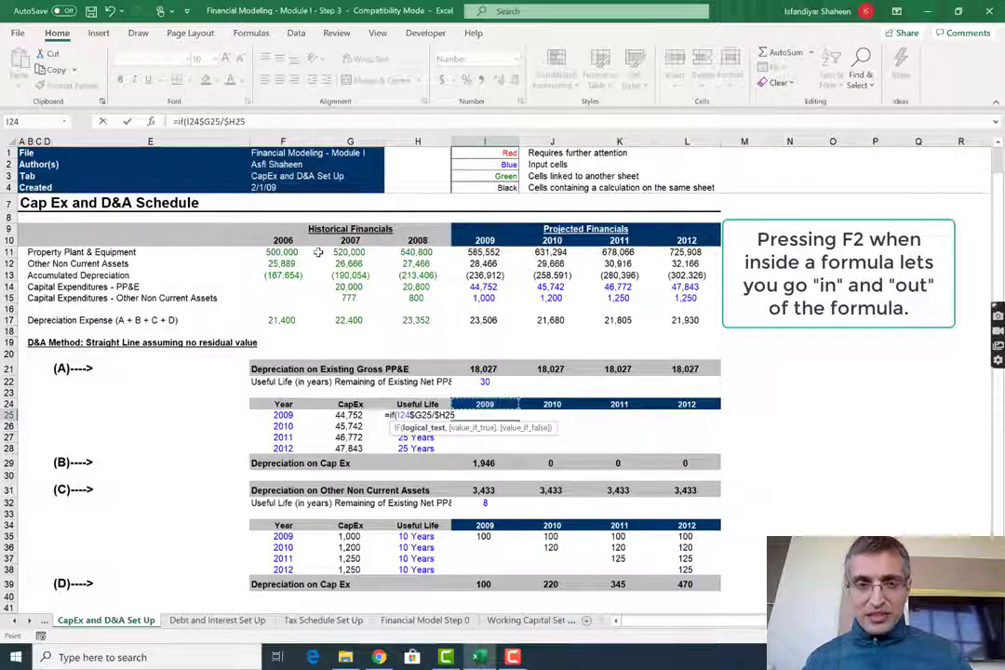
text(<=)
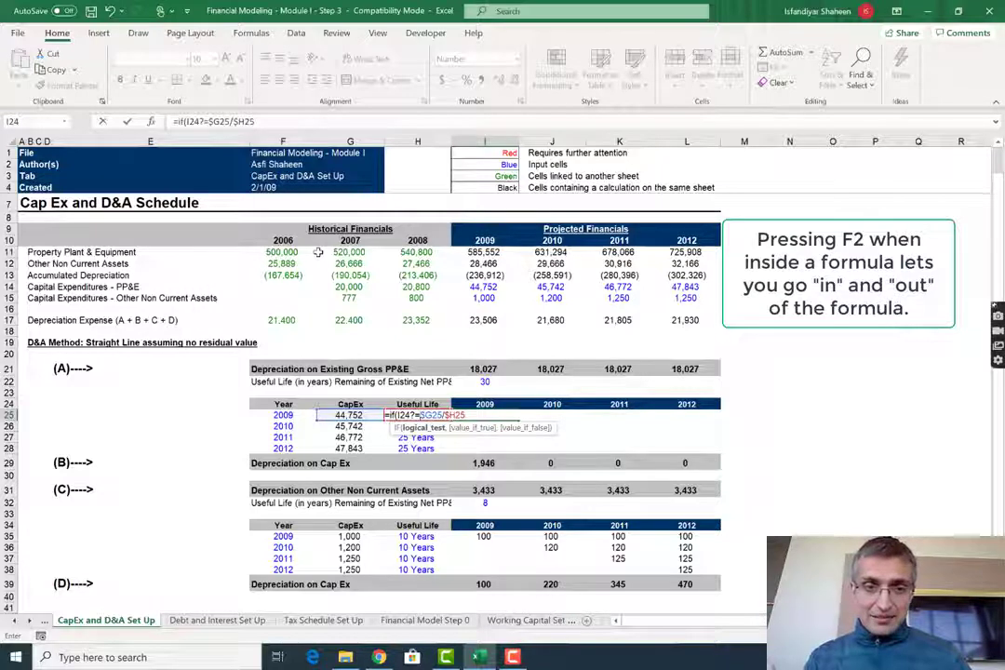
key(BackSpace)
key(BackSpace)
text(>)
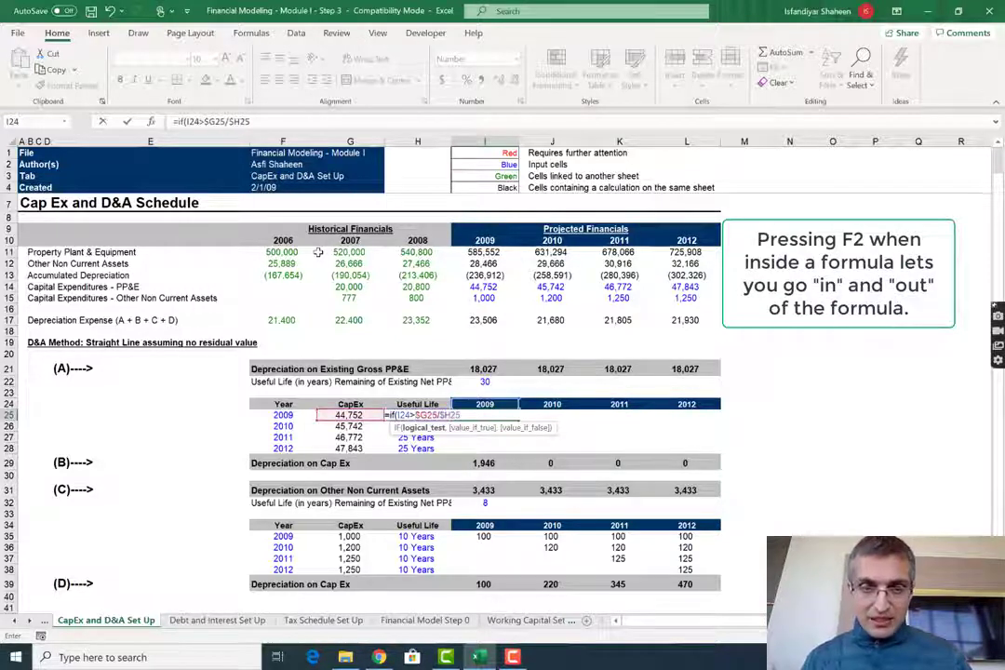
text(=)
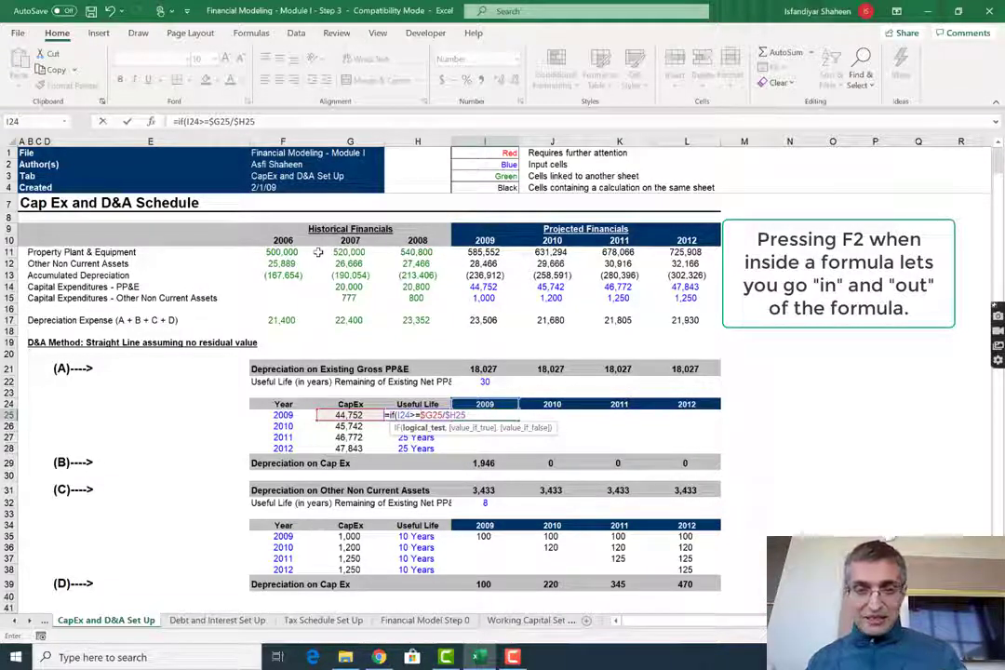
key(Left)
key(Left)
key(Left)
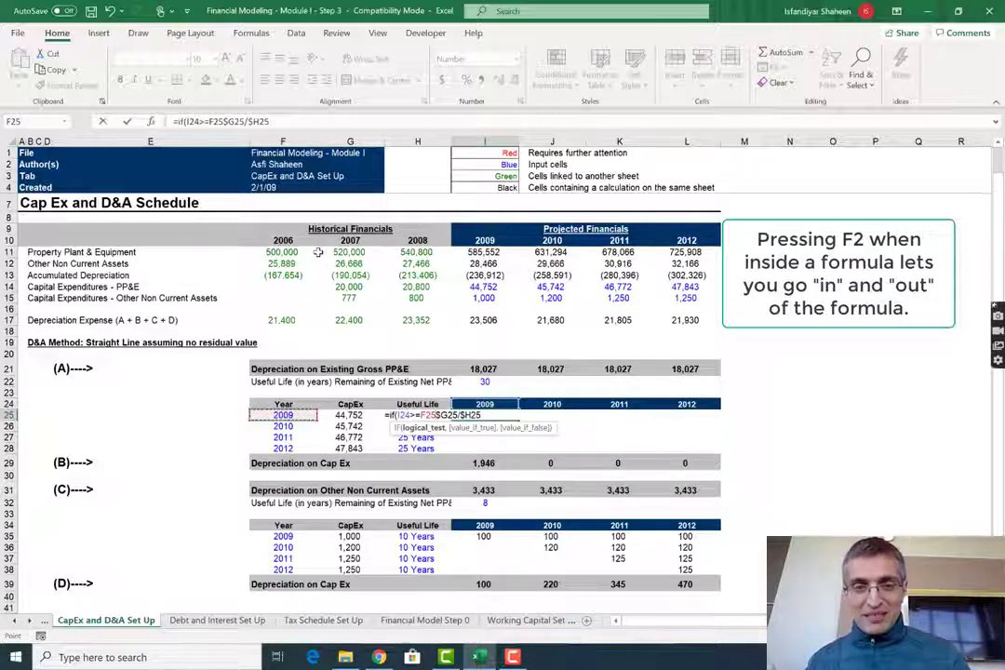
key(F2)
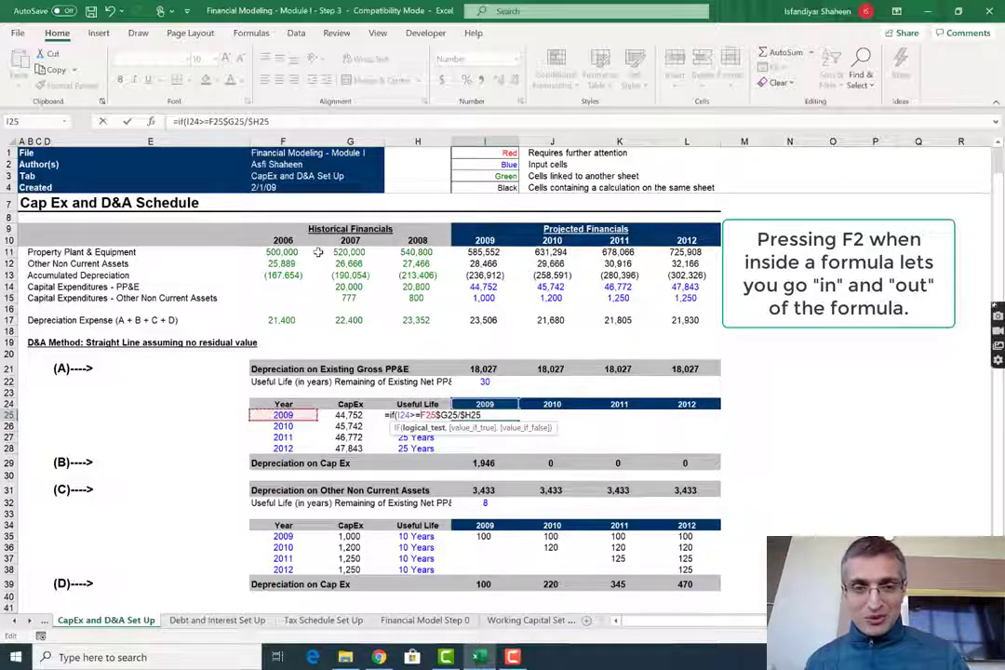
key(F2)
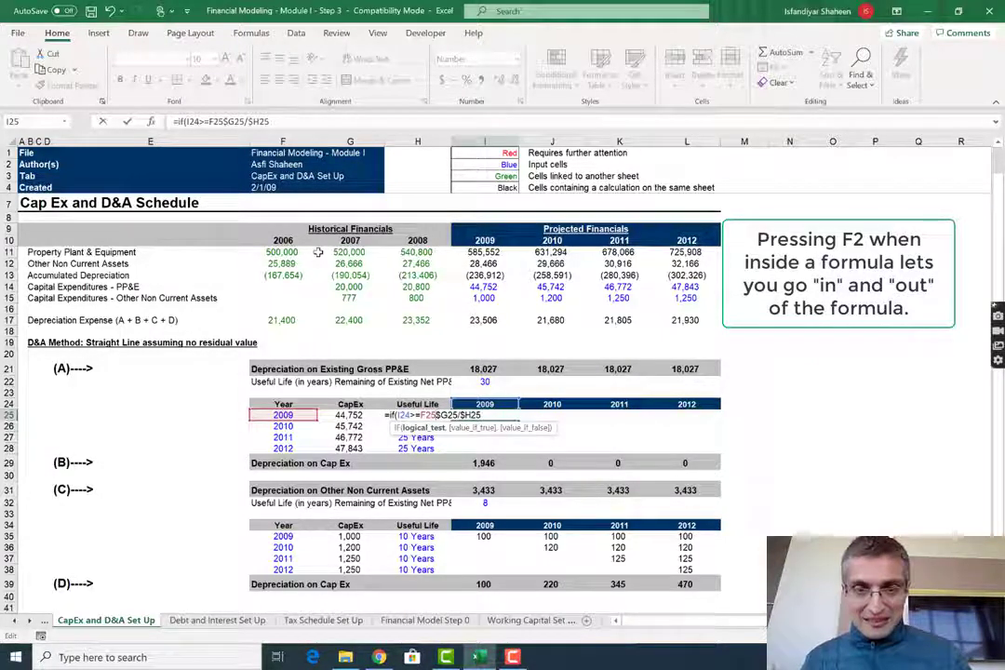
Step: Complete I25's IF formula with $G25/$H25 as the true value and "" as the false value
text(,)
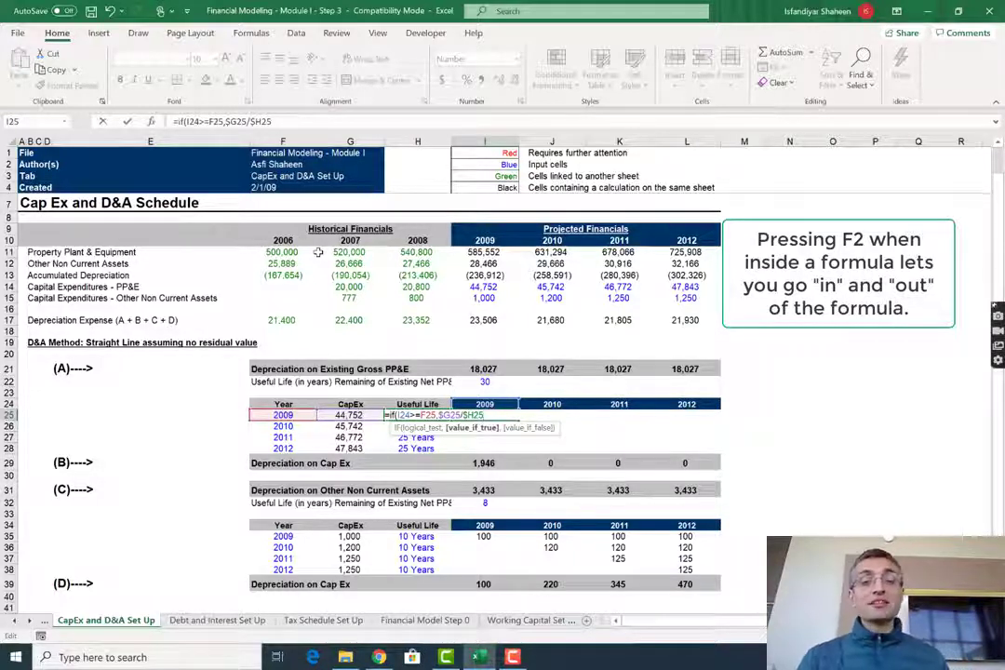
text(,)
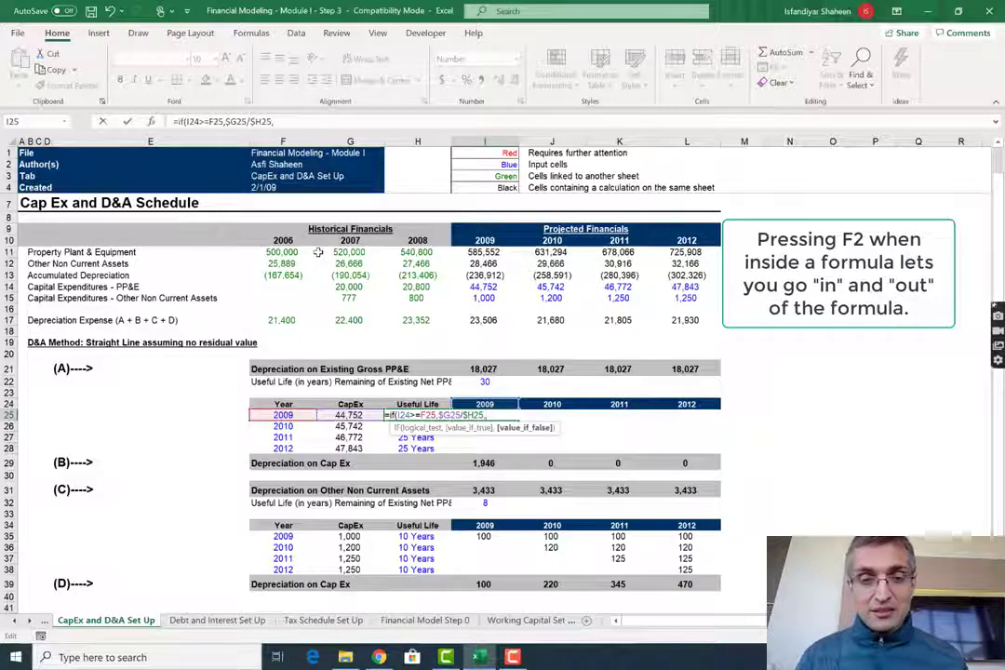
text("")
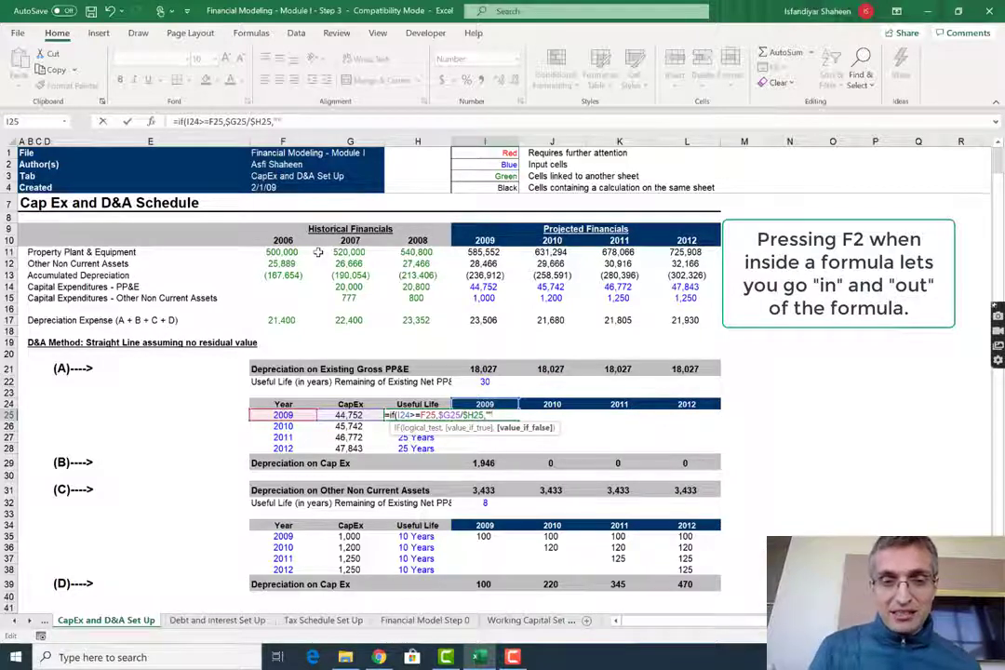
text())
key(Return)
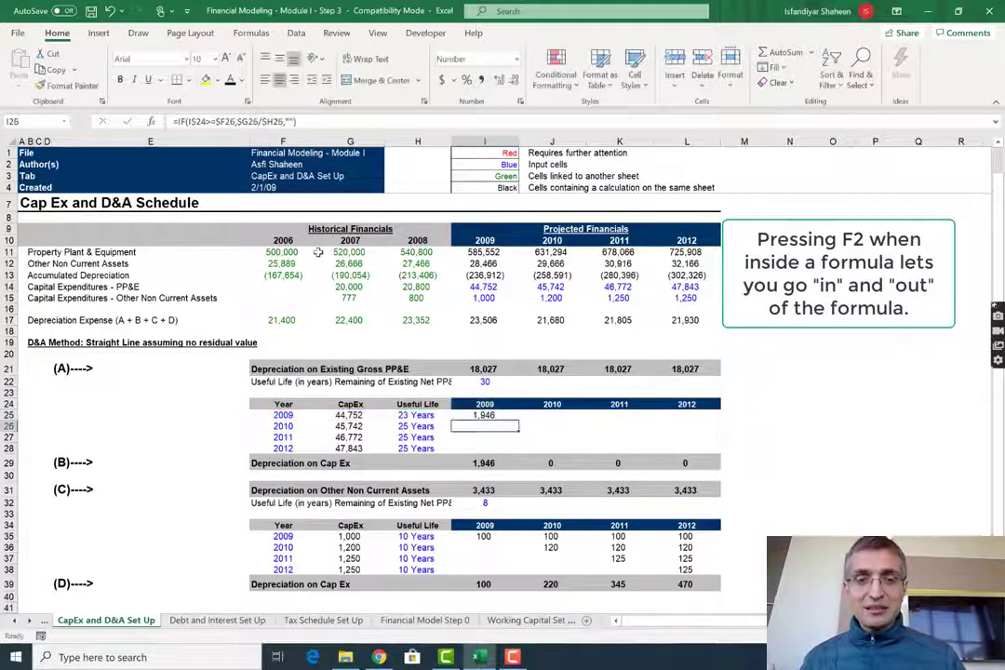
Step: Anchor the logical test in I25 so the formula reads =IF(I$24>=$F25,$G25/$H25,"")
key(Up)
key(F2)
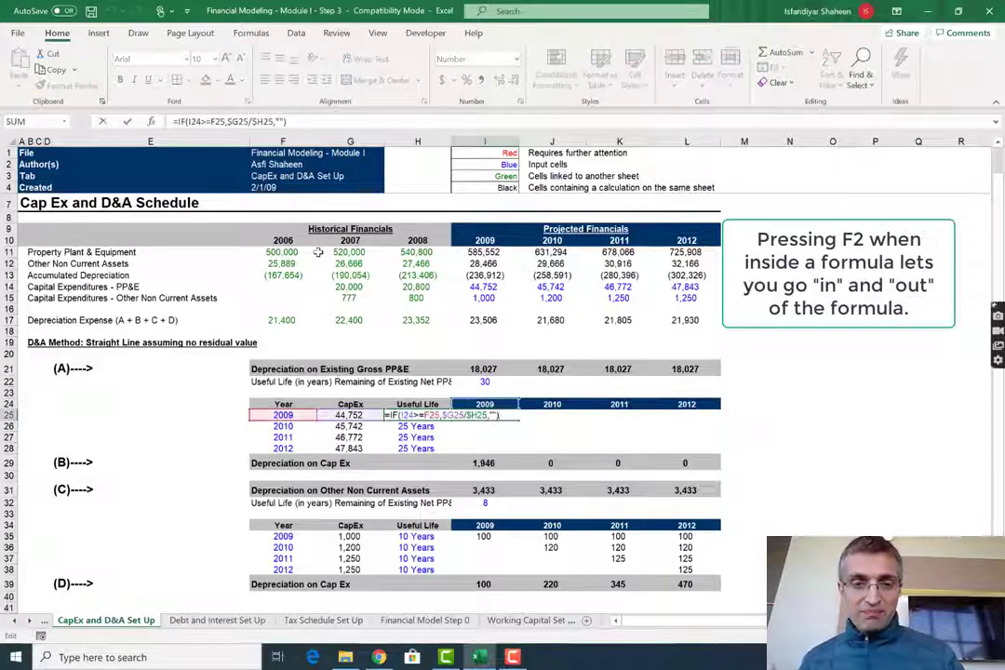
key(Escape)
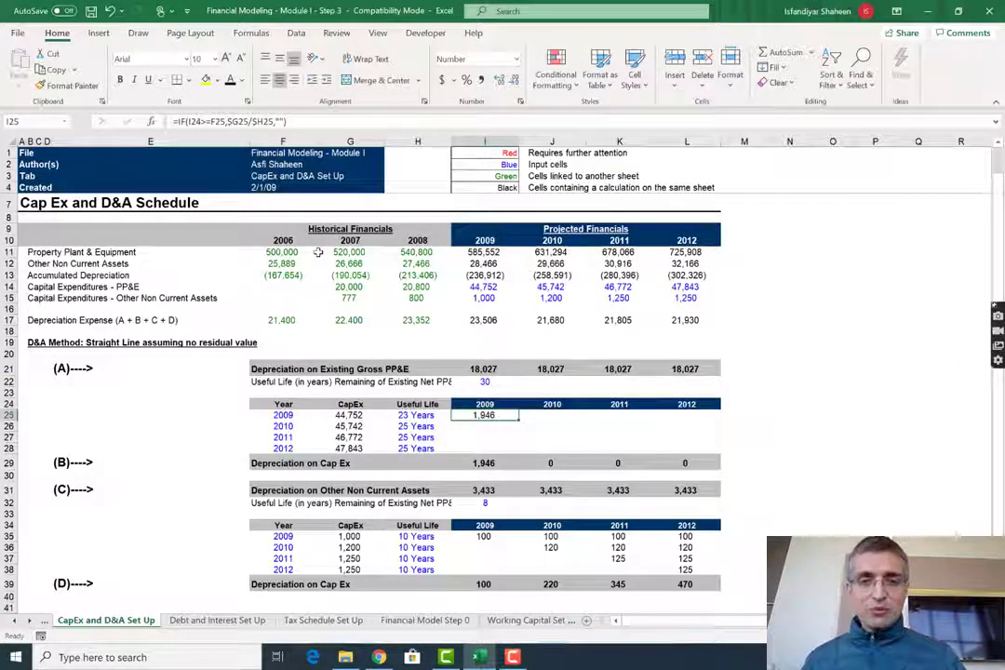
key(F2)
key(Escape)
key(F2)
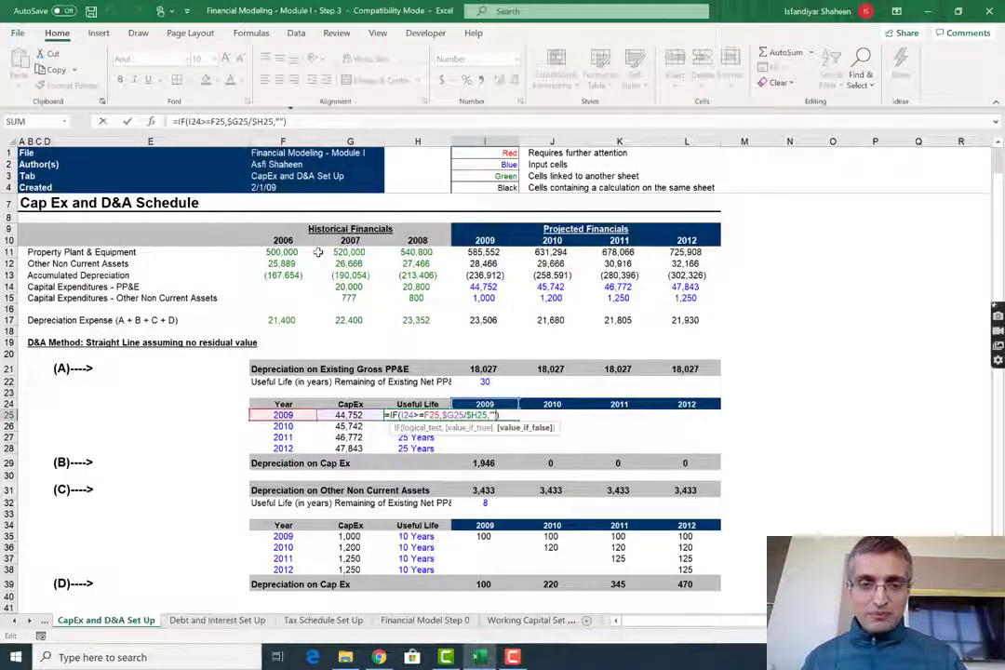
key(Left)
key(Left)
key(Left)
key(Left)
key(Left)
key(Left)
key(Left)
key(Left)
key(Left)
key(Left)
key(Left)
key(Left)
key(Left)
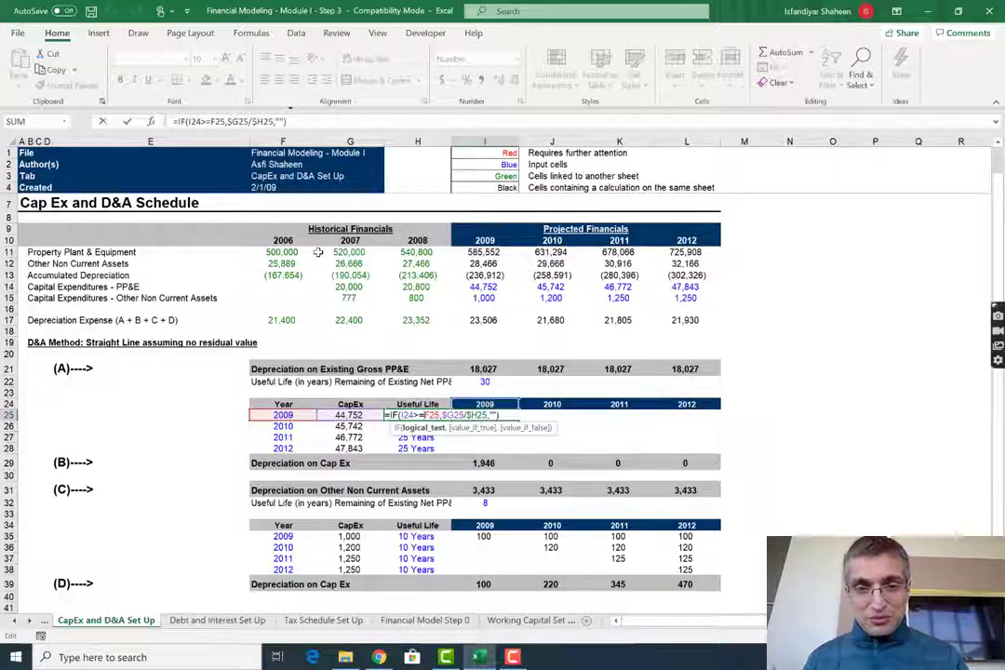
text($)
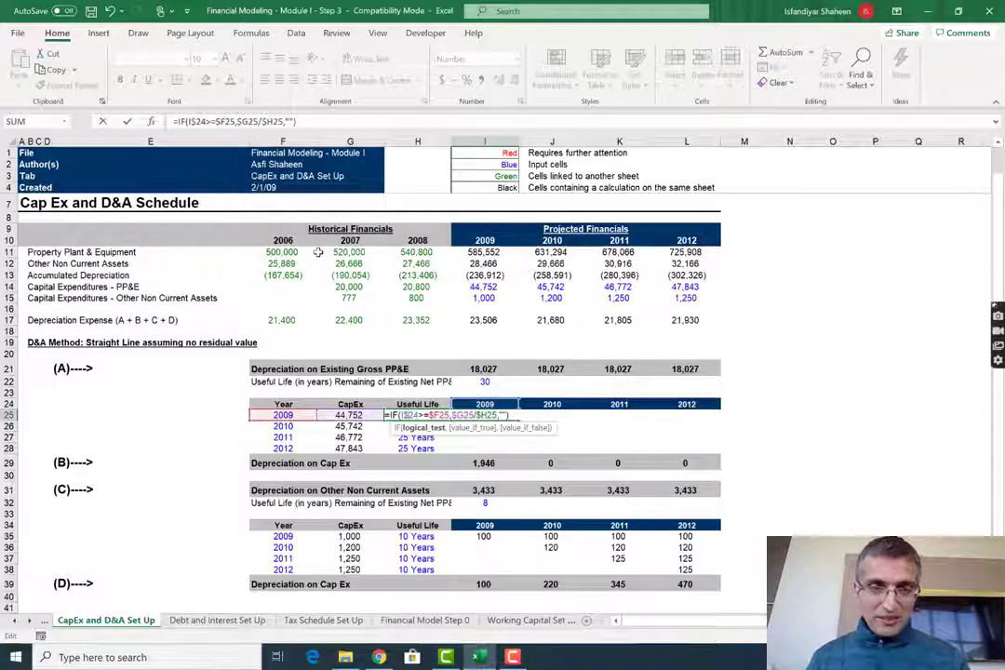
text($)
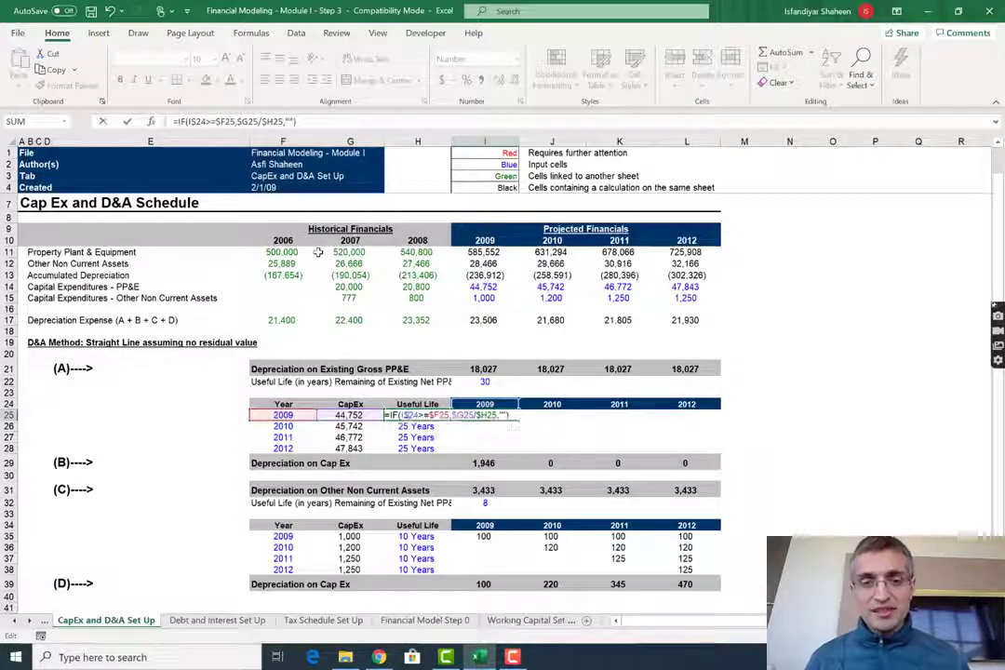
key(ctrl+Return)
Step: Fill I25's anchored IF formula across to 2012 and down to row 28, covering I25:L28
key(shift+Right)
key(shift+Right)
key(shift+Right)
key(ctrl+r)
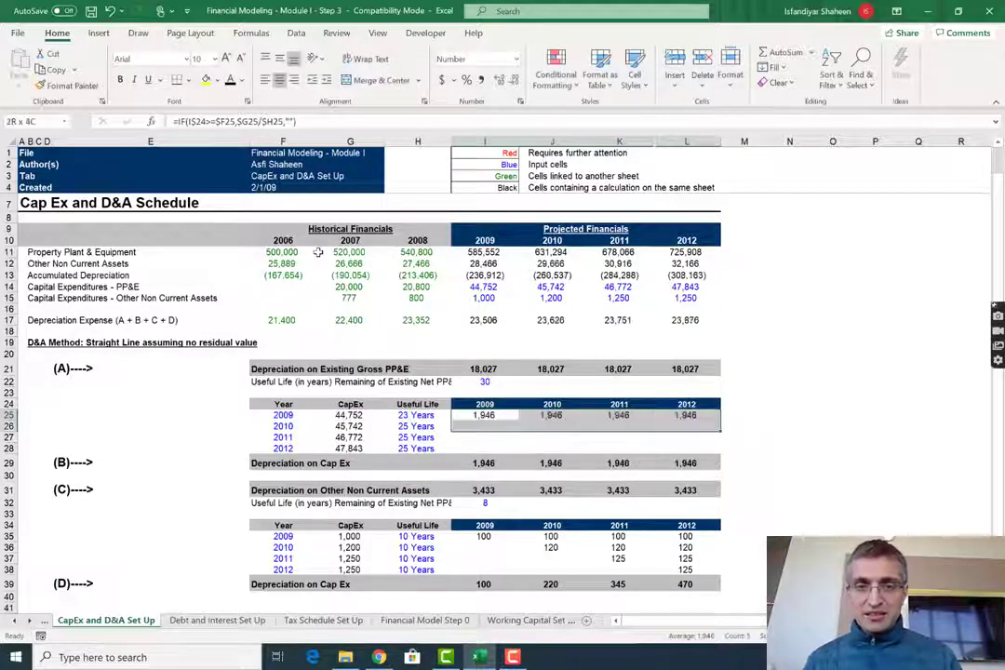
key(shift+Down)
key(shift+Down)
key(shift+Down)
key(ctrl+d)
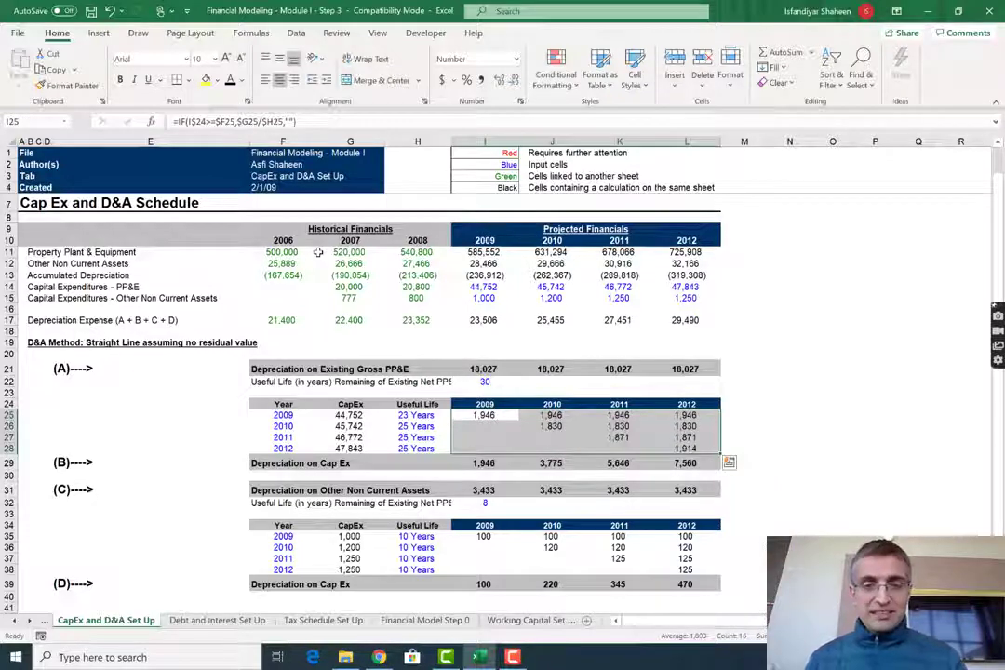
key(Down)
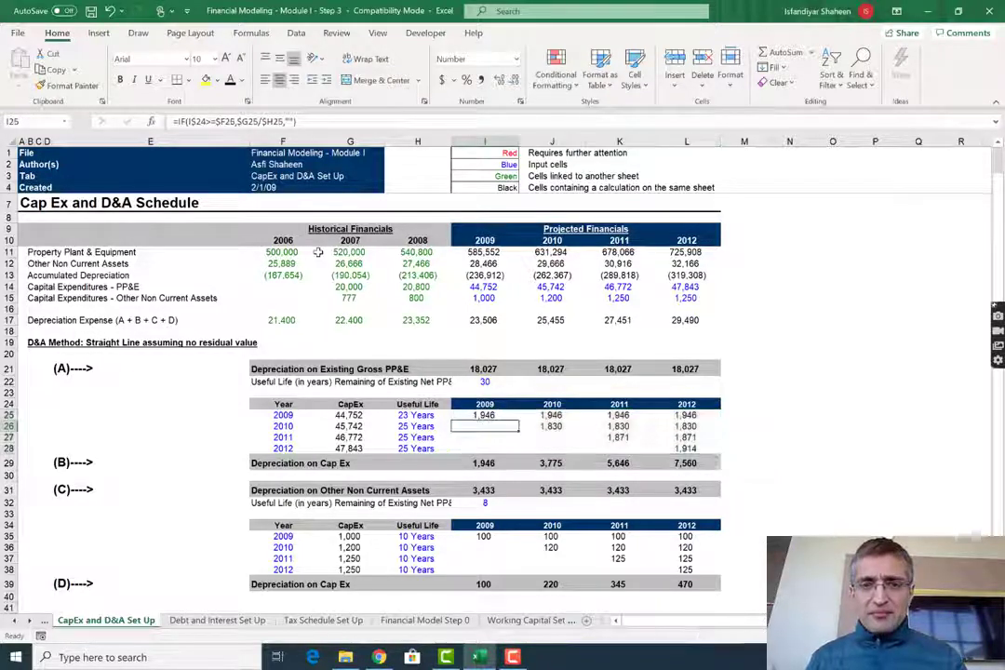
Step: Save the workbook as a new file named Financial Modeling - Module I - Step 4 in the Financial modelling folder
key(alt+f)
key(a)
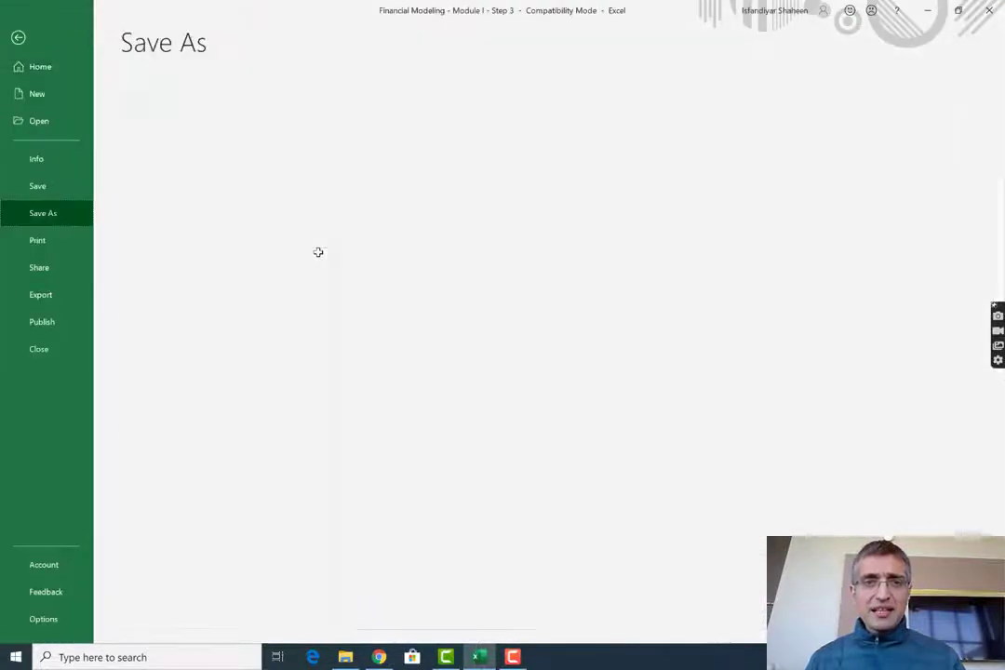
key(alt)
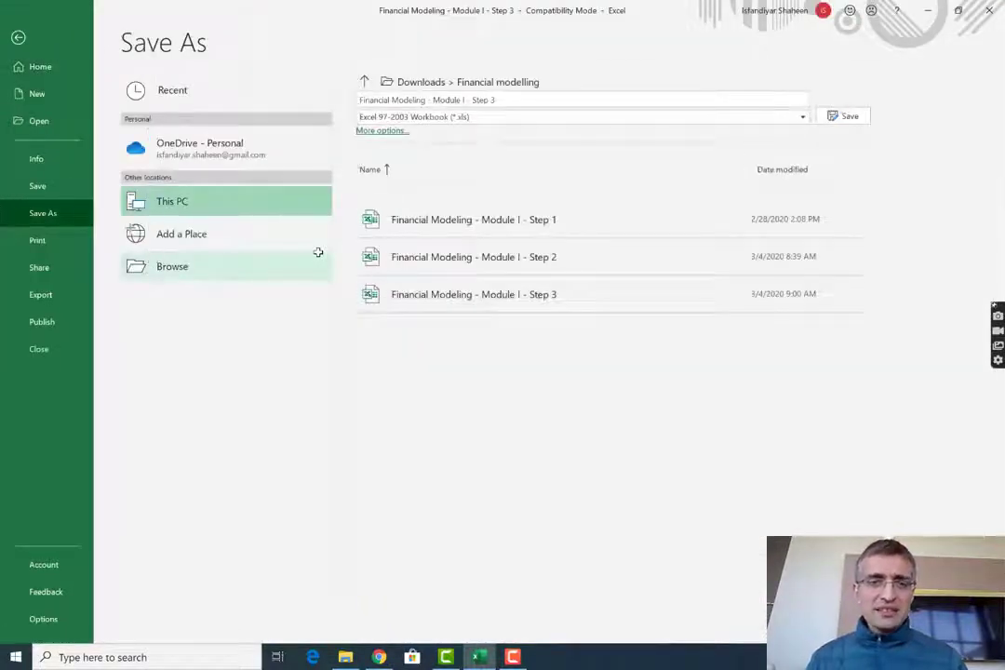
key(Return)
key(End)
key(BackSpace)
text(4)
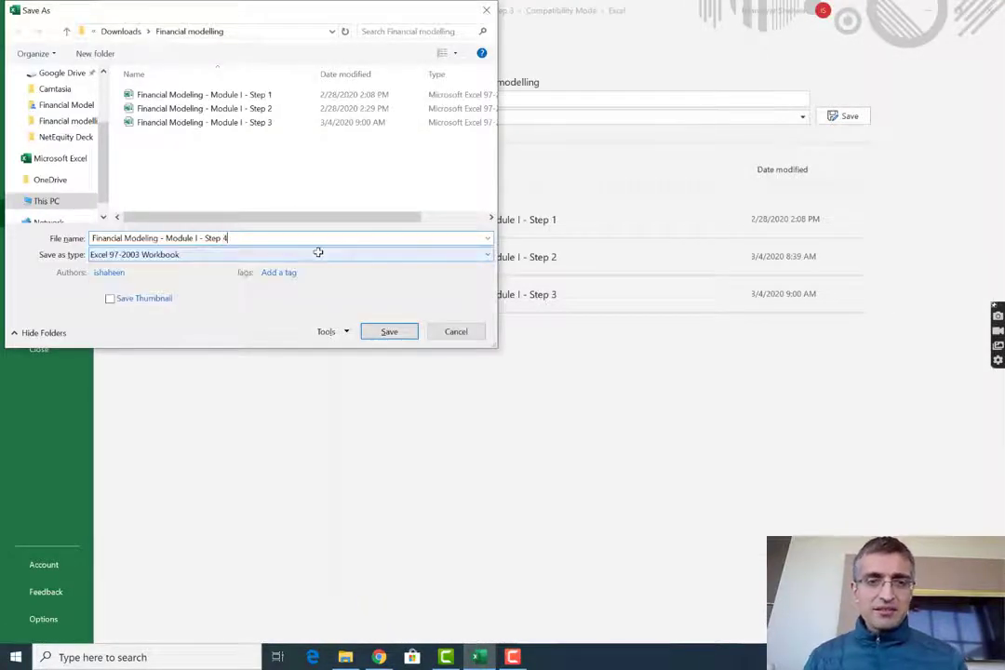
key(Return)
key(Return)
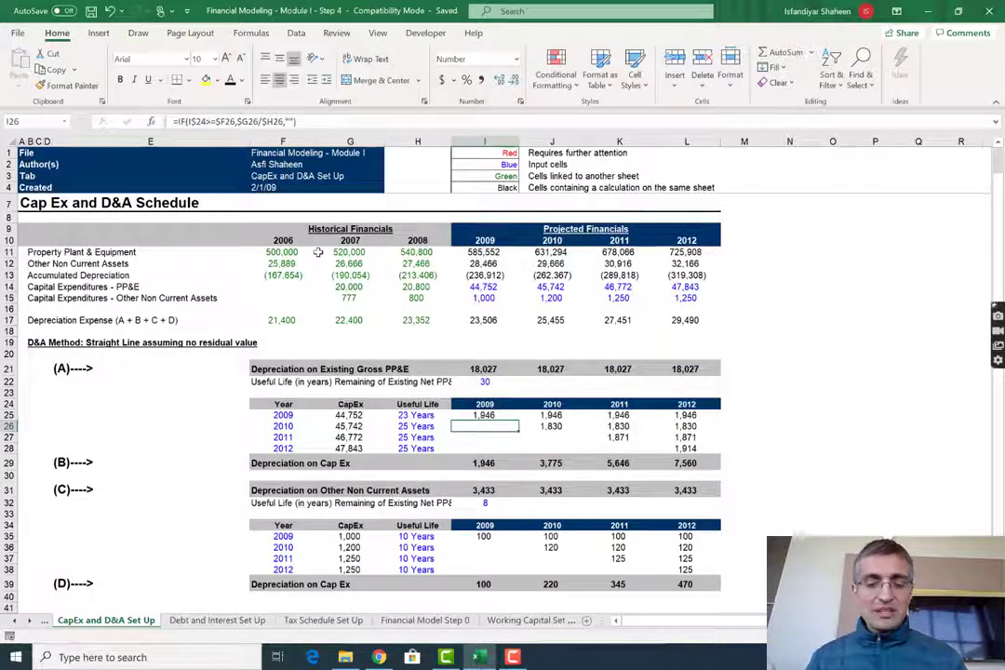
key(alt+f)
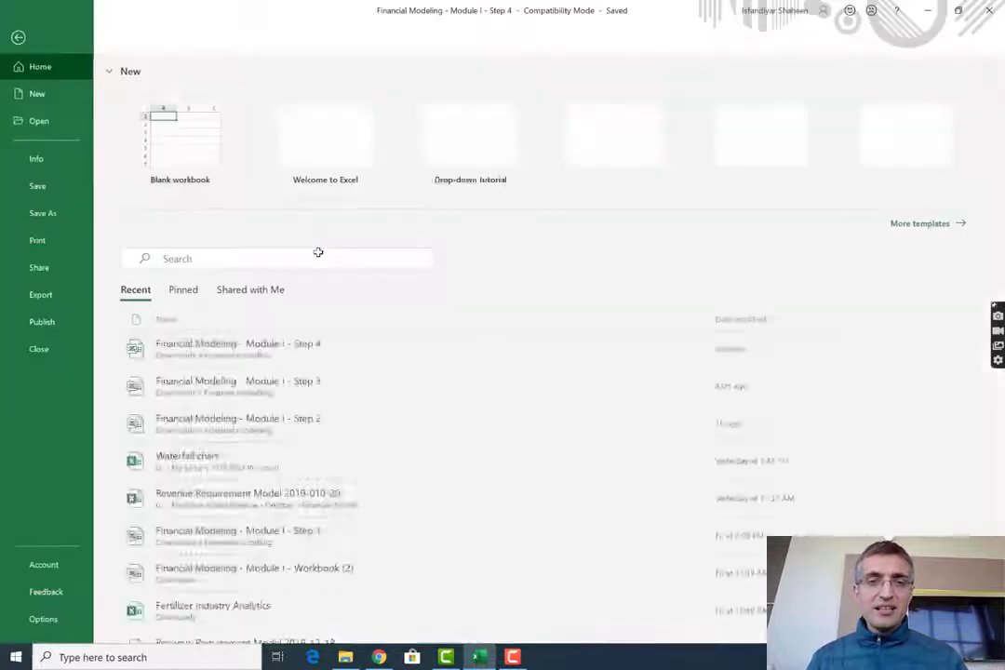
key(a)
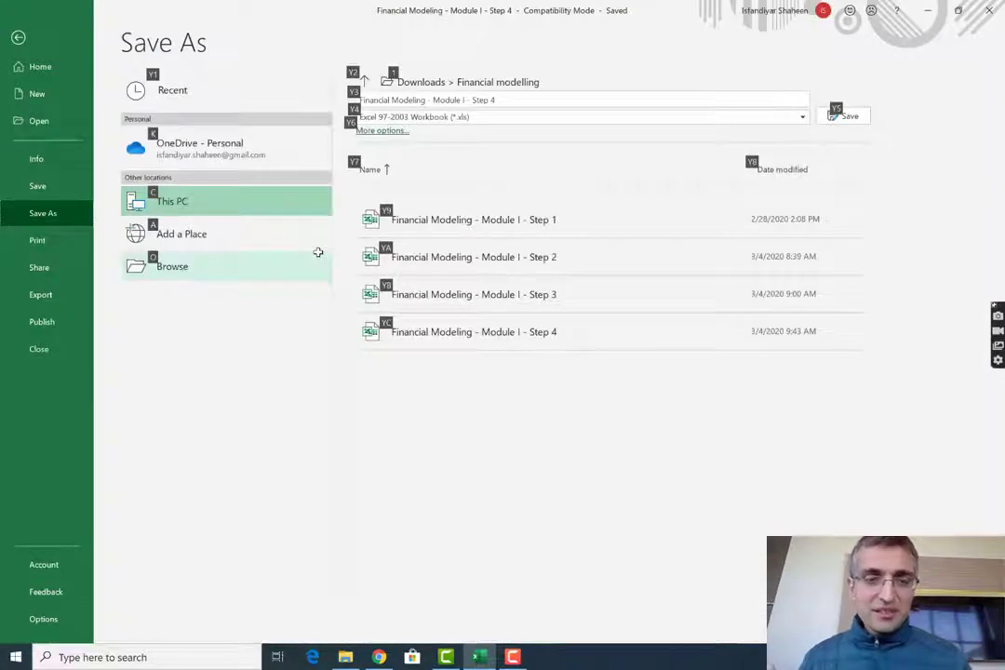
key(o)
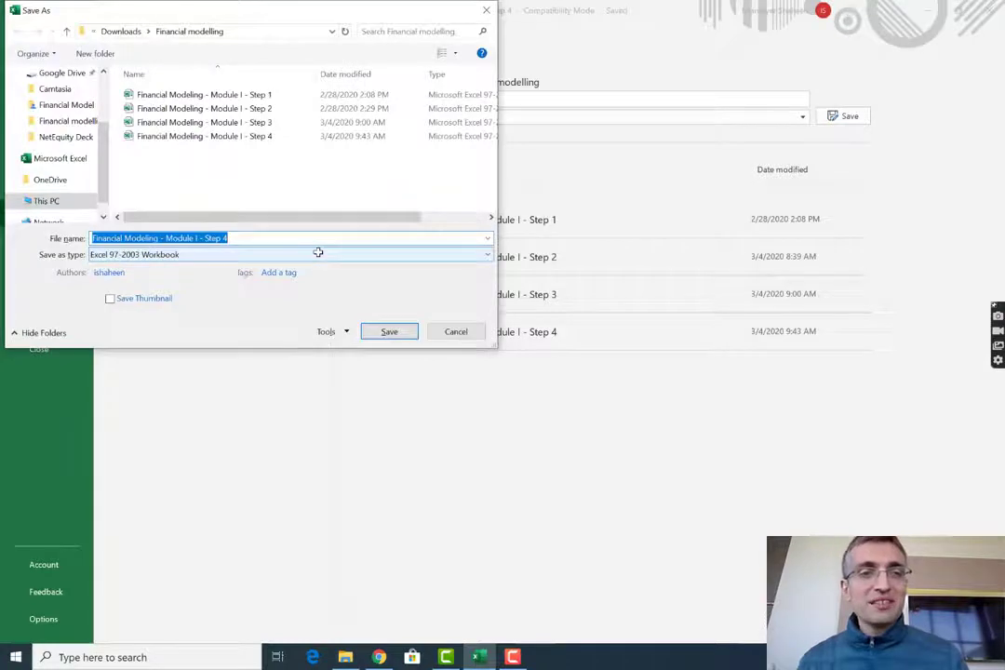
key(Return)
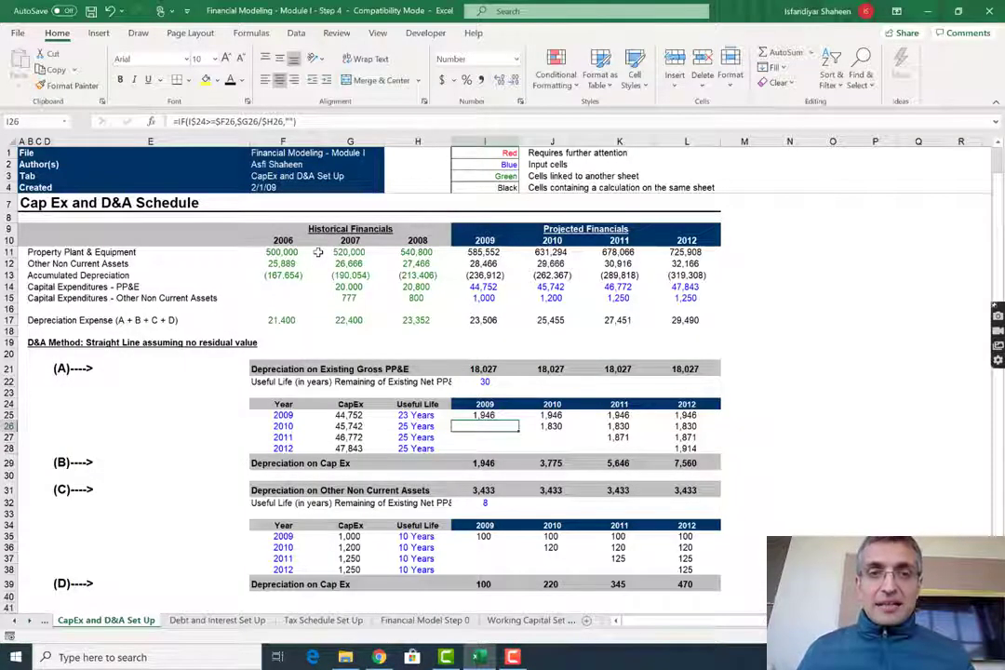
Step: Switch to the Debt and Interest Set Up sheet and examine the debt obligations and the projected KIBOR row at the 2009 column
key(ctrl+Page_Down)
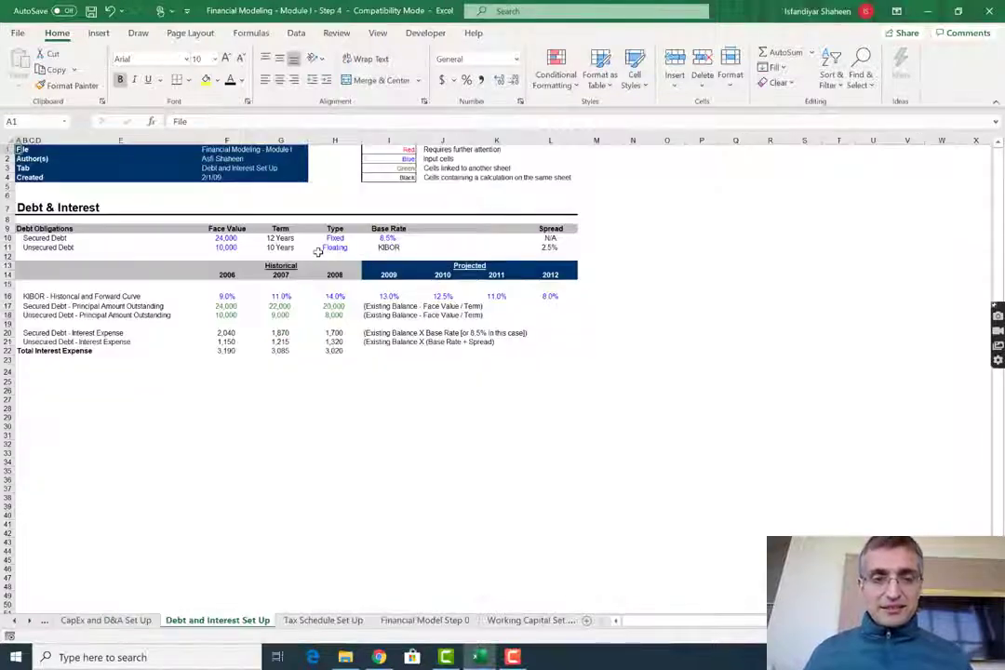
key(Down)
key(Down)
key(Down)
key(Down)
key(Down)
key(Down)
key(Down)
key(Down)
key(Right)
key(Right)
key(Right)
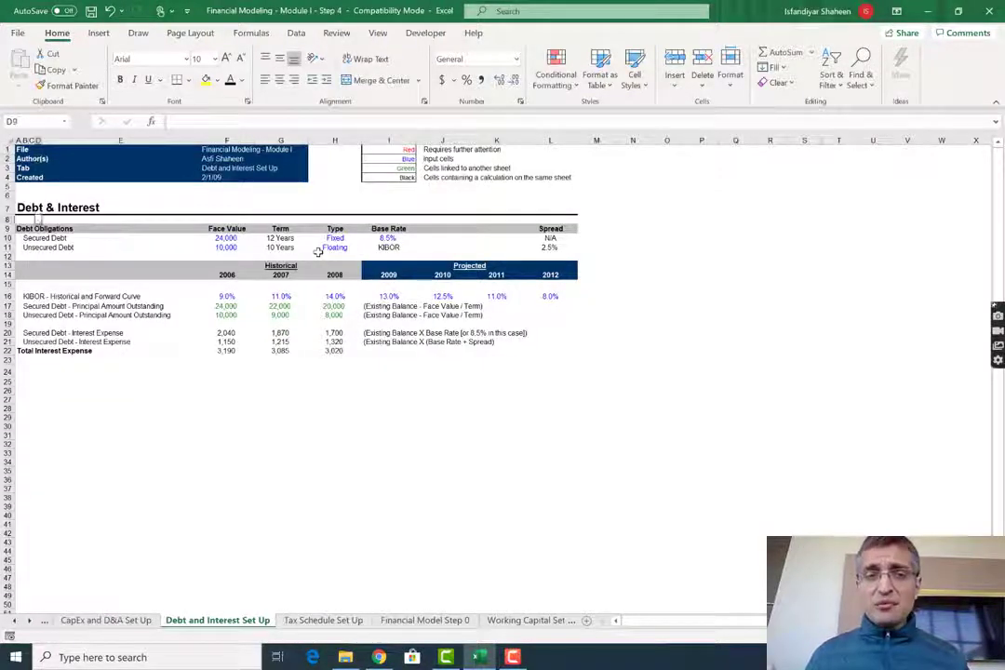
key(Down)
key(Down)
key(Down)
key(Down)
key(Down)
key(Down)
key(Right)
key(Right)
key(Right)
key(Right)
key(Right)
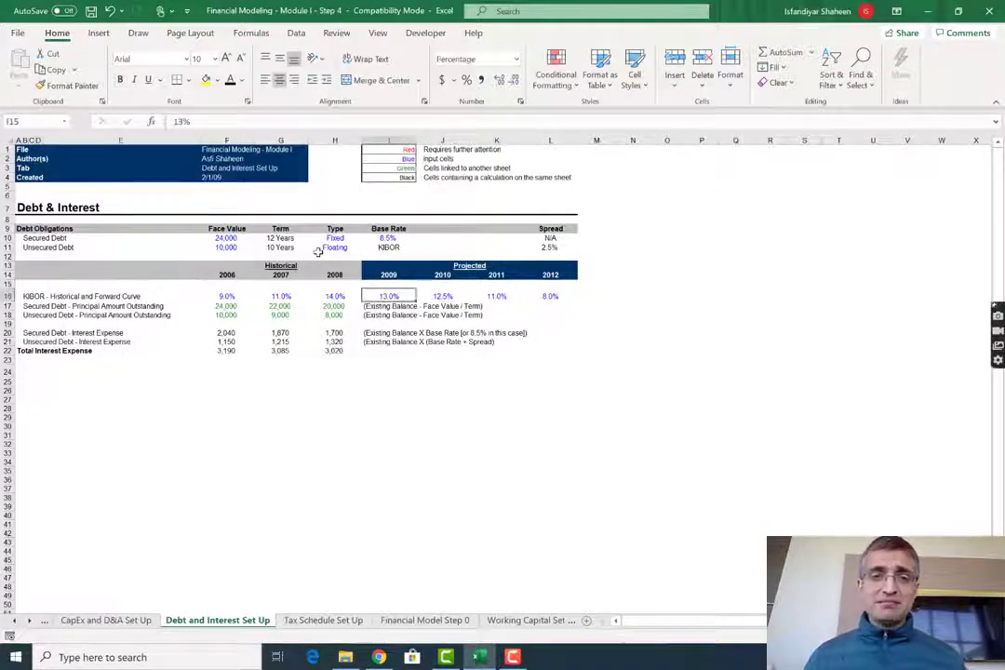
Step: Examine the Secured Debt principal outstanding row across 2006 to 2008 and its formula note in the 2009 column
key(Down)
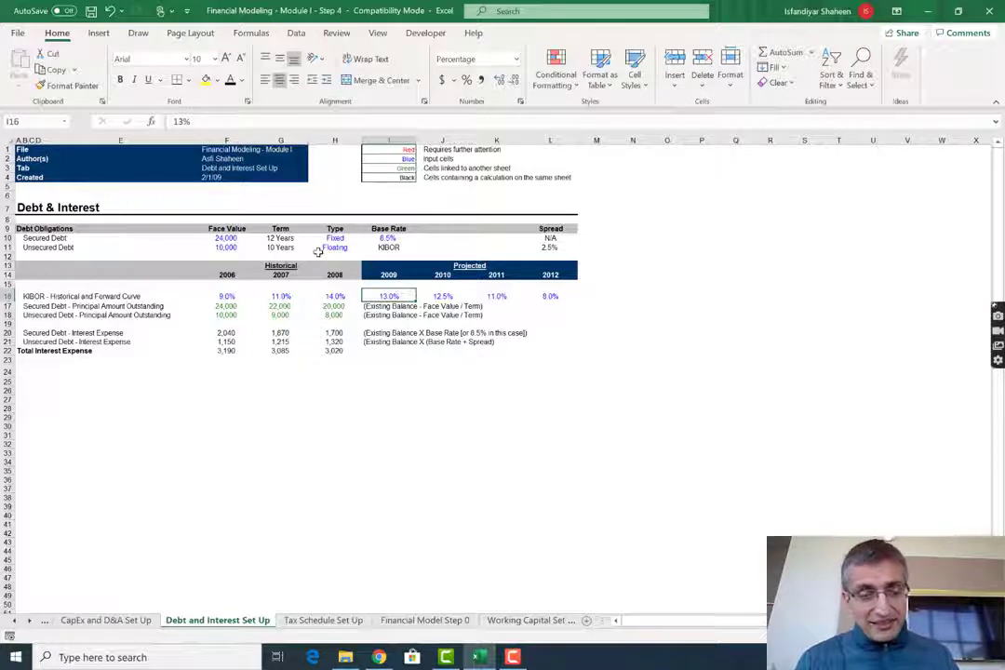
key(Down)
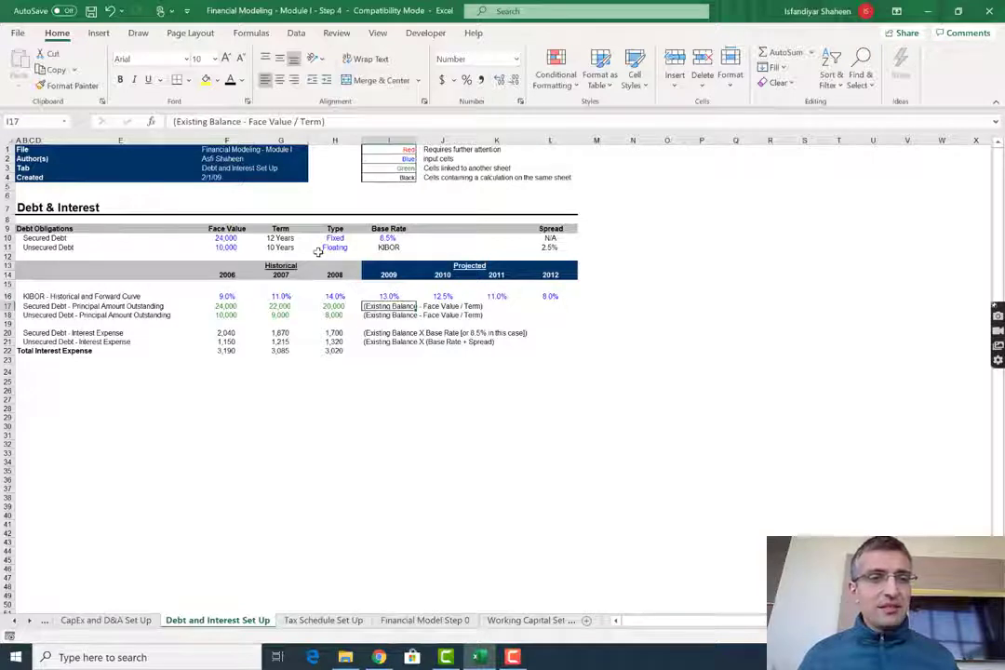
key(Left)
key(Left)
key(Left)
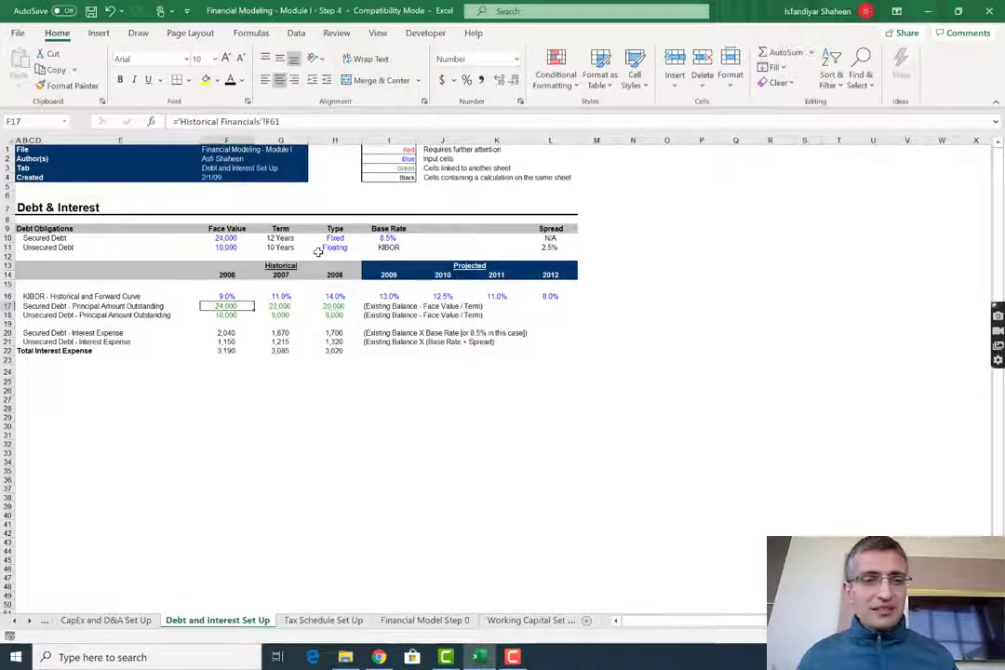
key(Right)
key(Left)
key(Right)
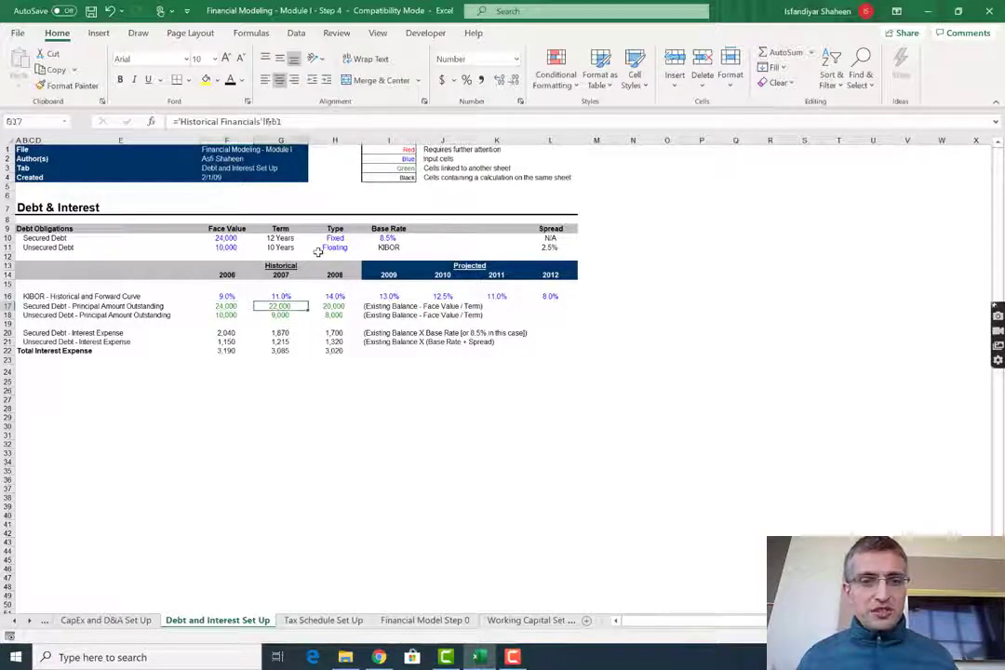
key(Right)
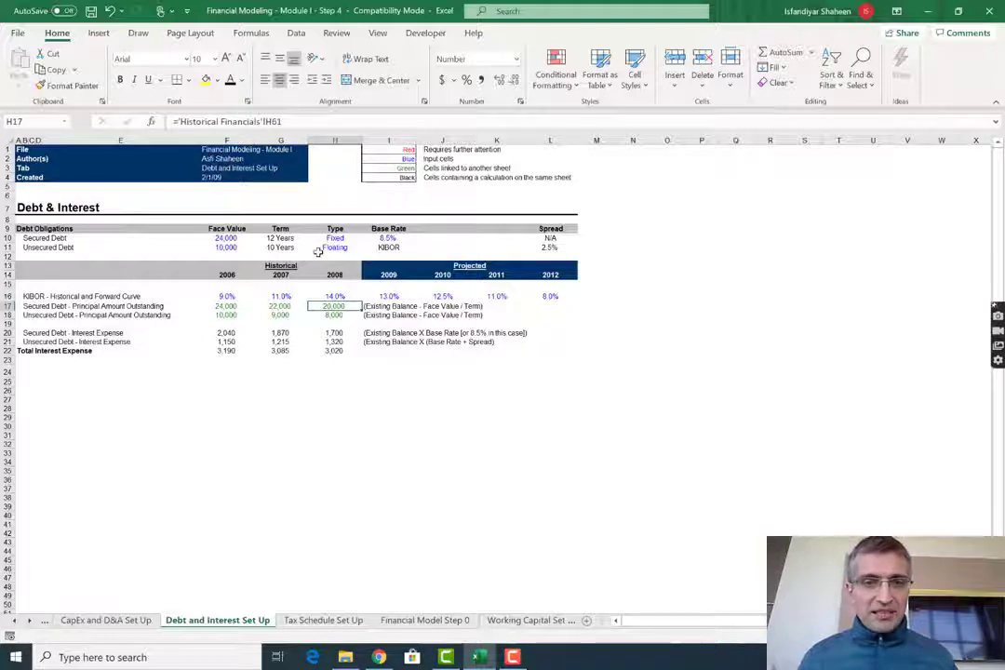
key(Right)
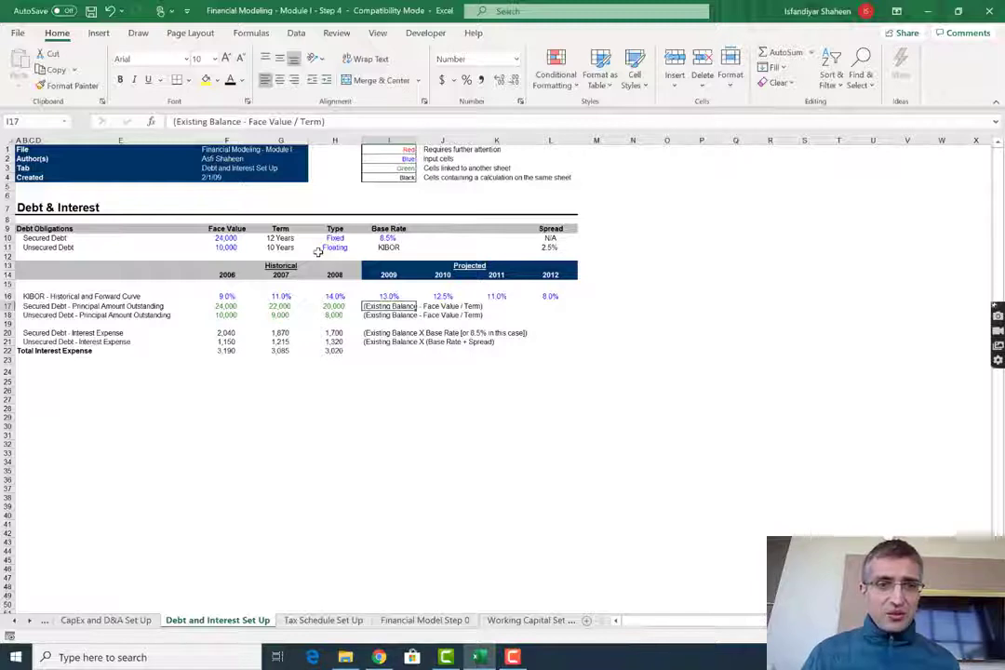
Step: Review the 2009 principal repayment notes against the debt obligations table and the blank row beneath it
key(Up)
key(Up)
key(Up)
key(Up)
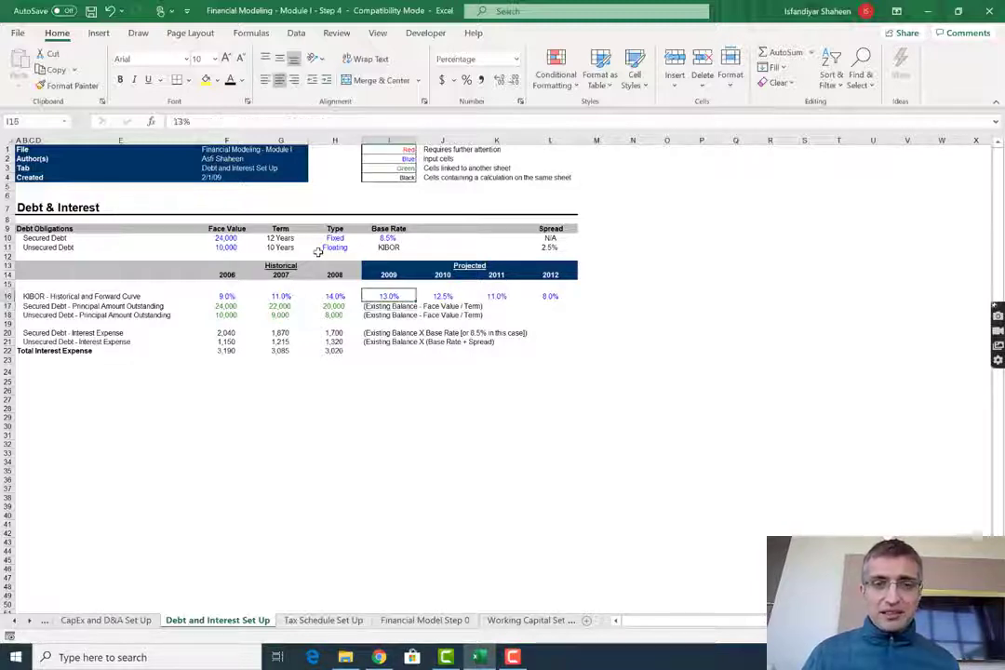
key(Up)
key(Left)
key(Left)
key(Left)
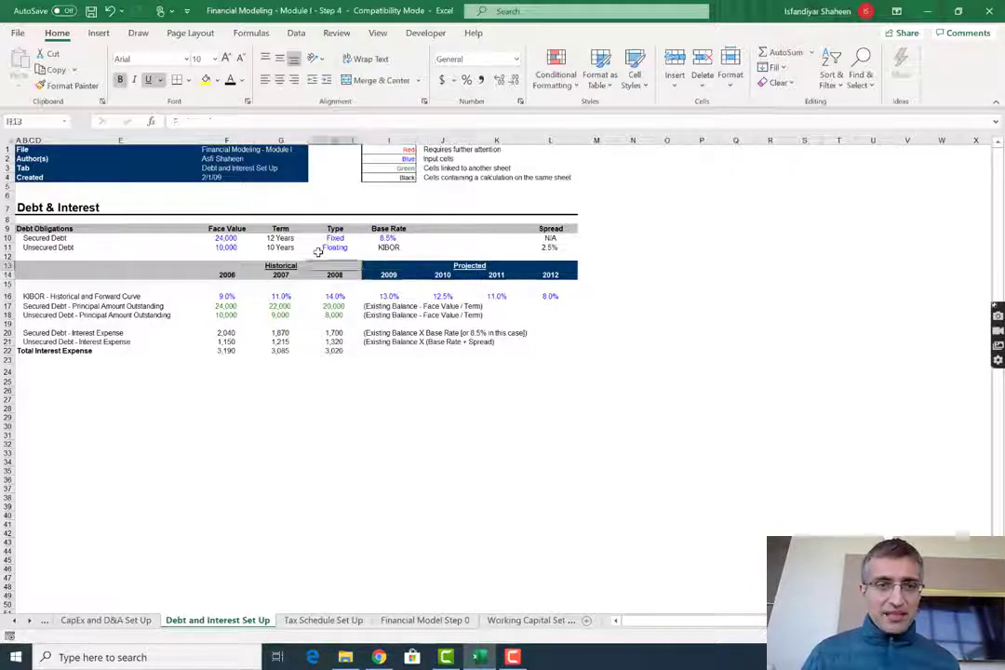
key(Left)
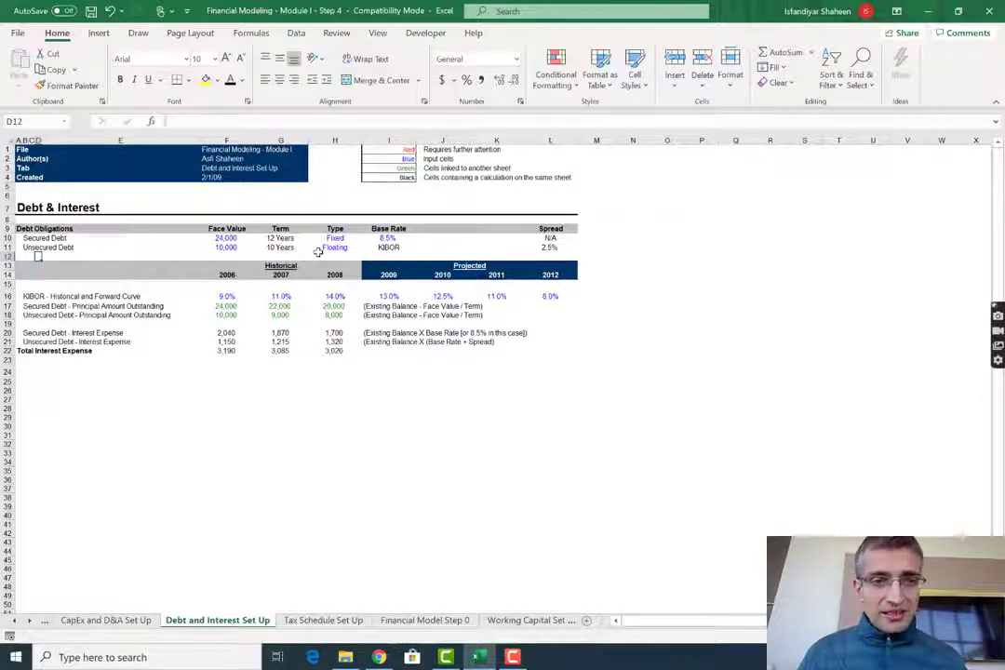
key(Up)
key(Down)
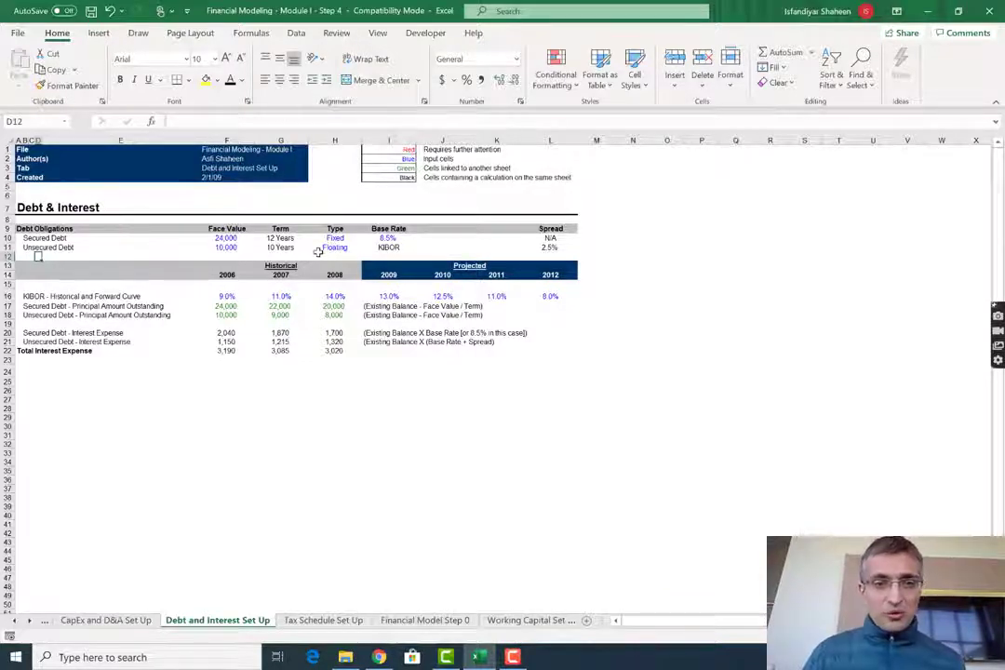
key(Right)
key(Right)
key(Right)
key(Right)
key(Right)
key(Down)
key(Down)
key(Down)
key(Down)
key(Down)
key(Down)
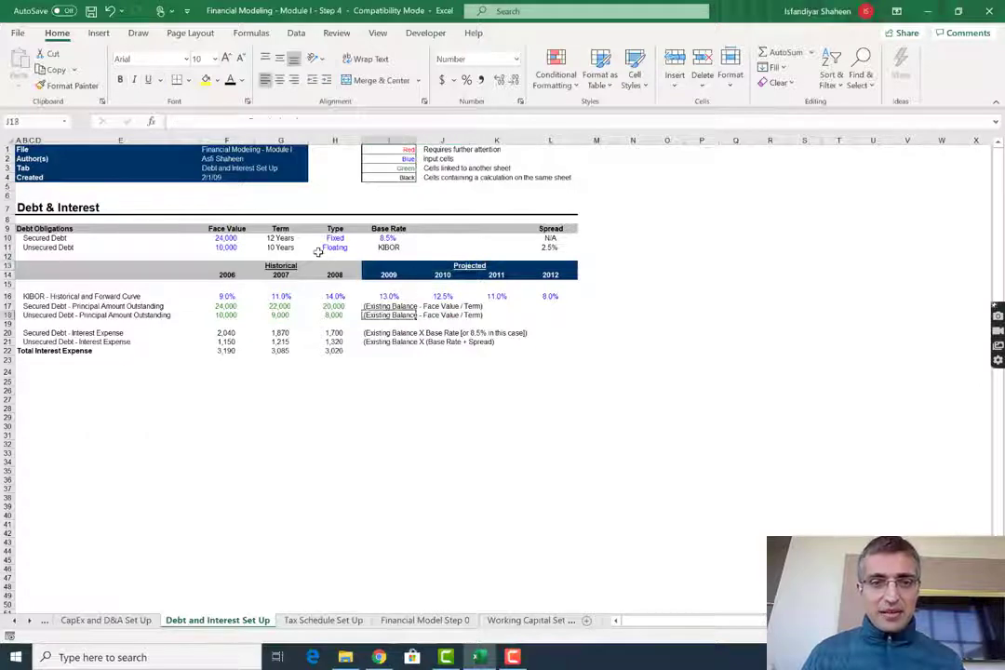
key(Up)
key(Up)
key(Up)
key(Up)
key(Up)
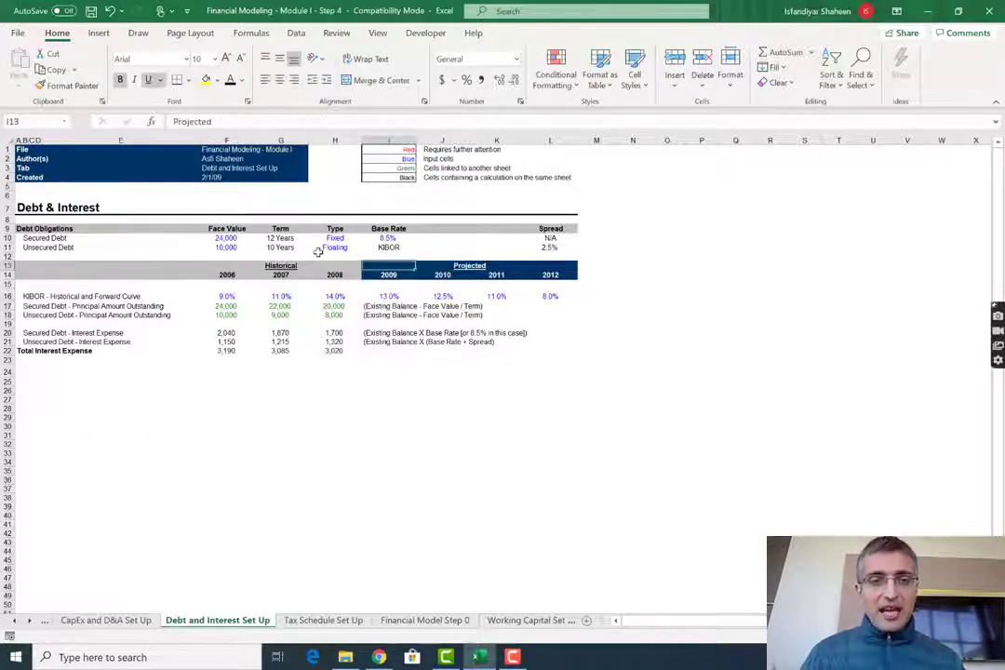
key(Up)
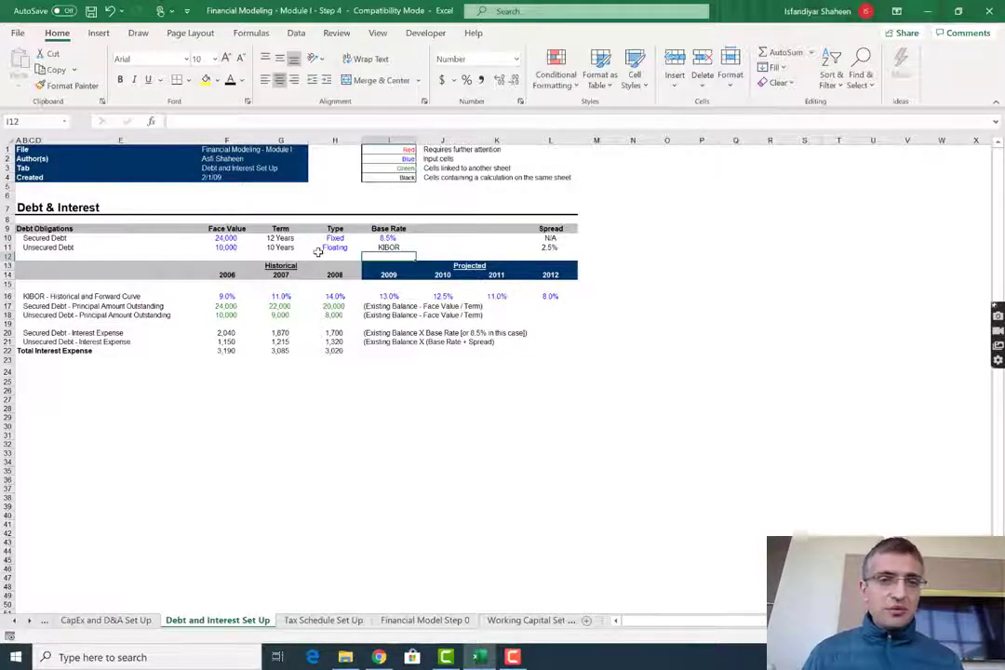
key(Left)
key(Left)
key(Left)
key(Left)
key(Left)
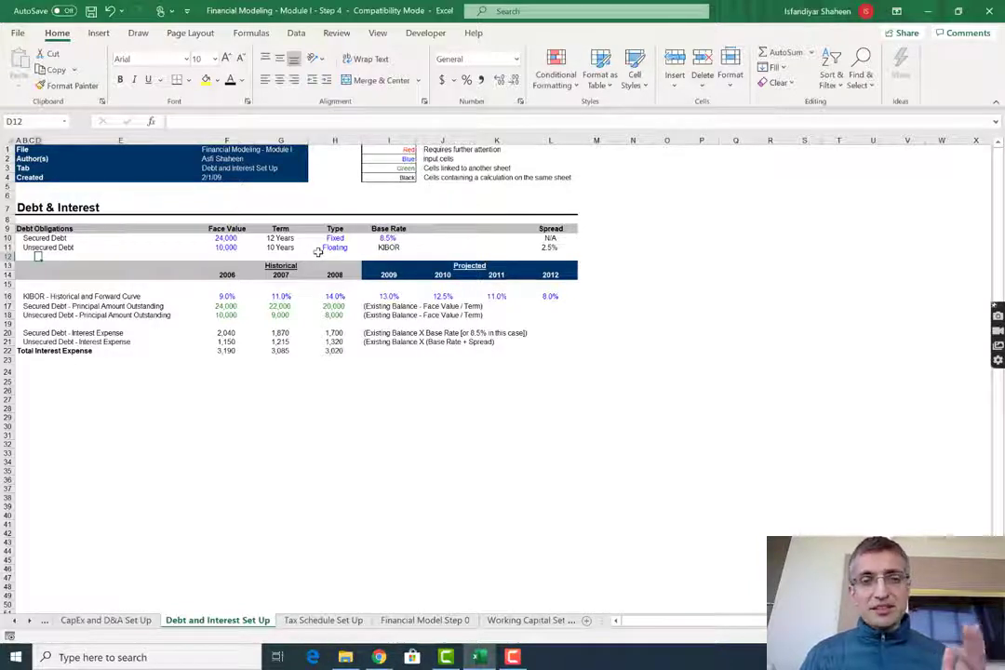
Step: Insert a new row 12 below Unsecured Debt and label it "Annual payment for Secured Debt" in B12
key(Right)
key(Right)
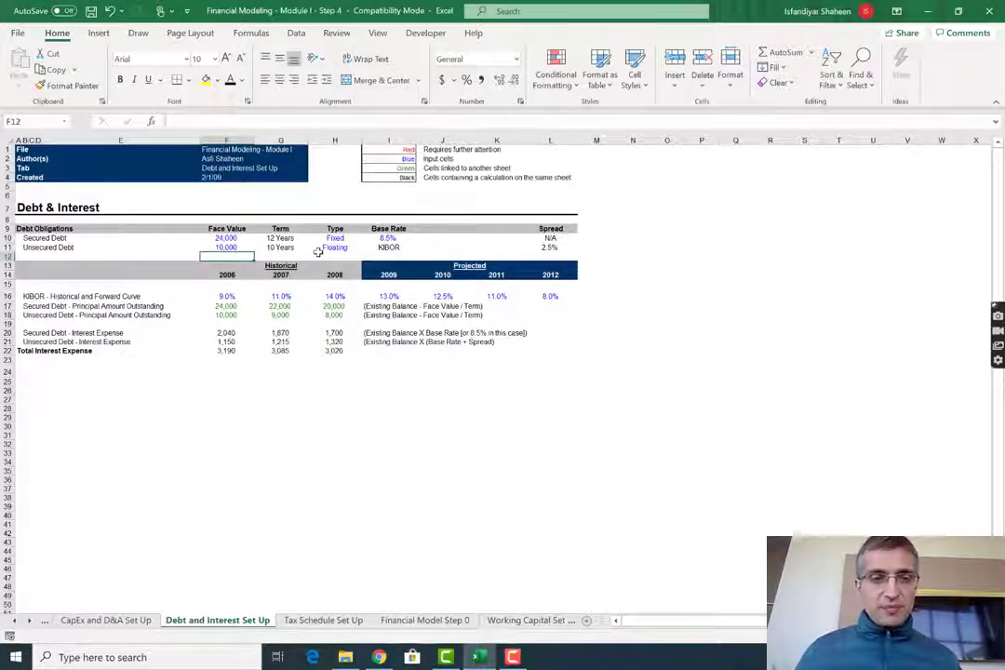
key(shift+space)
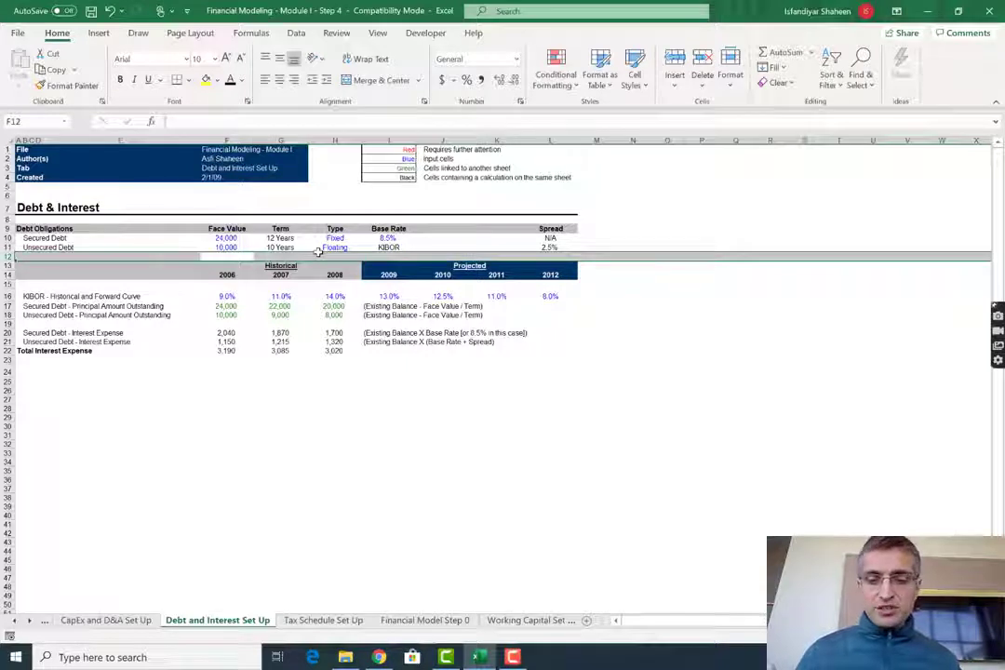
key(ctrl+shift+plus)
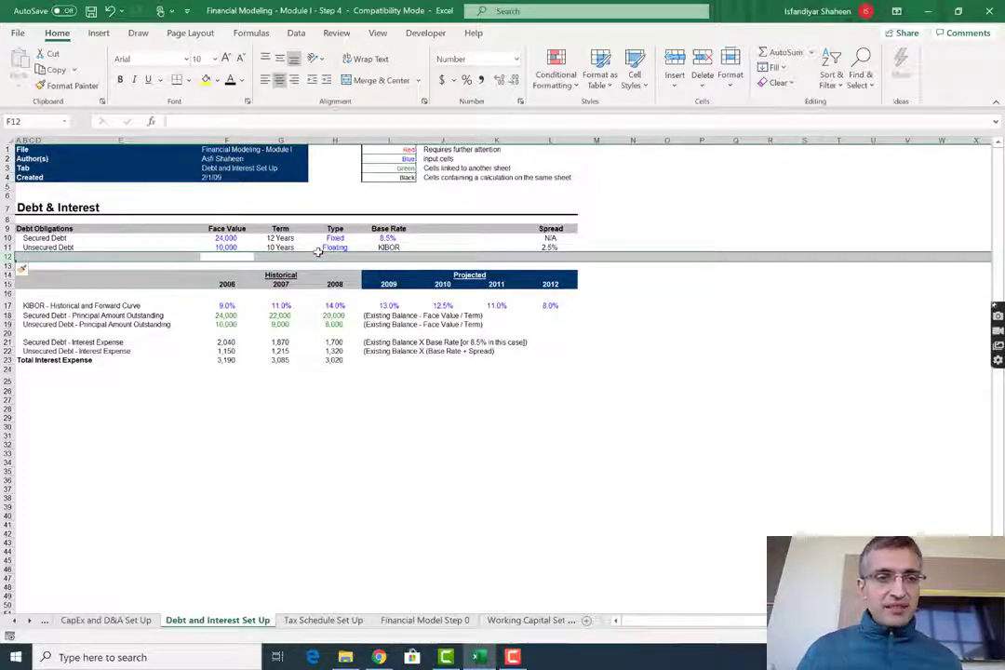
key(Left)
key(Left)
key(Left)
key(Left)
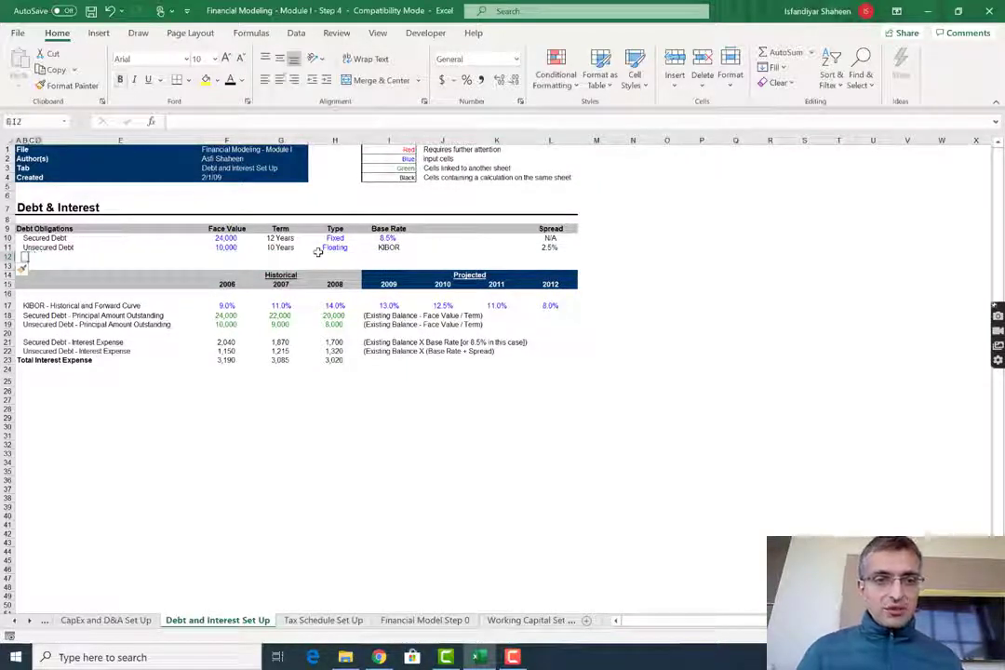
text(A)
text(nnual payment for Secure)
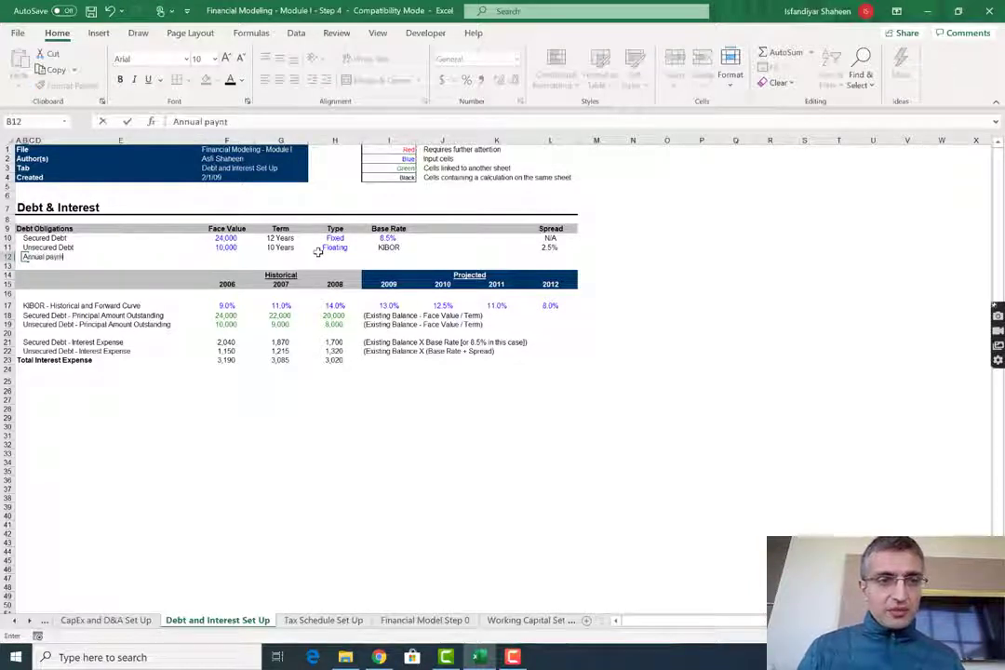
text(d Debt)
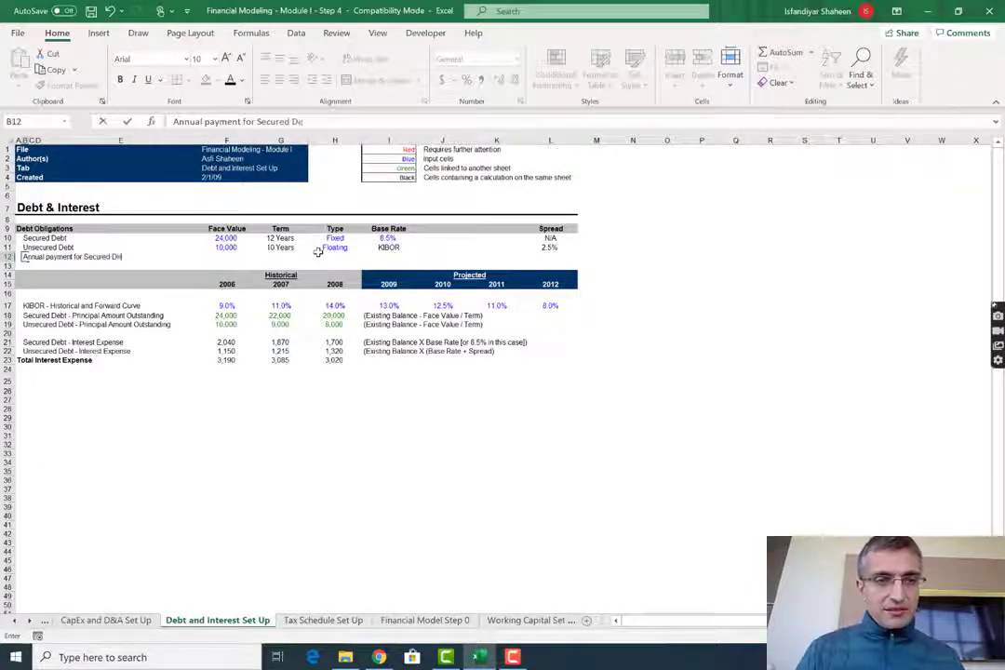
key(Return)
Step: Insert a new row 13 and label it "Annual payment for Unsecured Debt" in B13
key(shift+space)
key(ctrl+shift+plus)
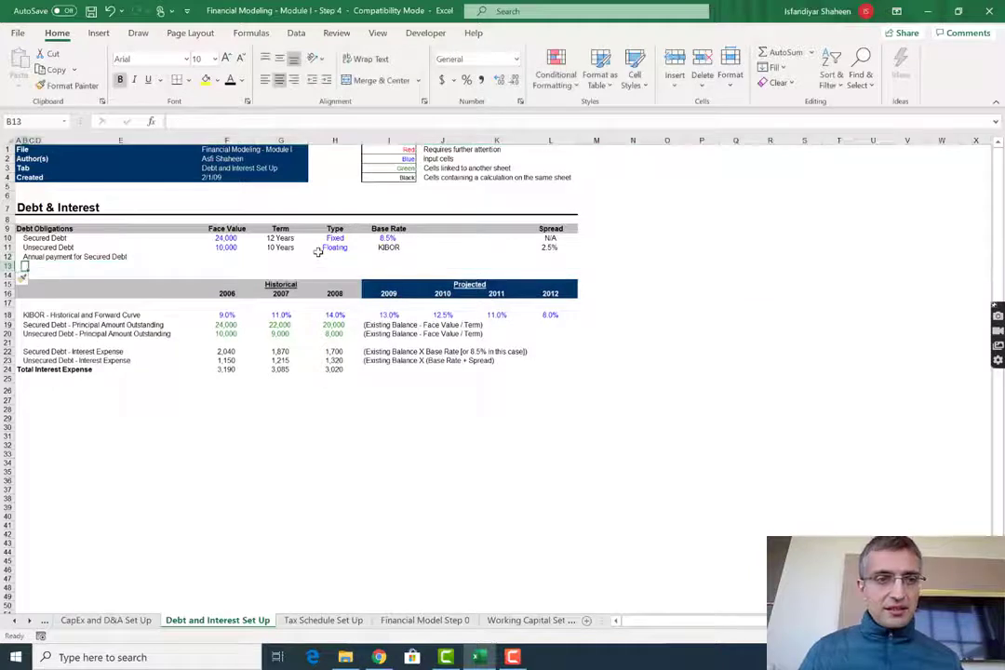
text(A)
text(nnual payment for Unsecur)
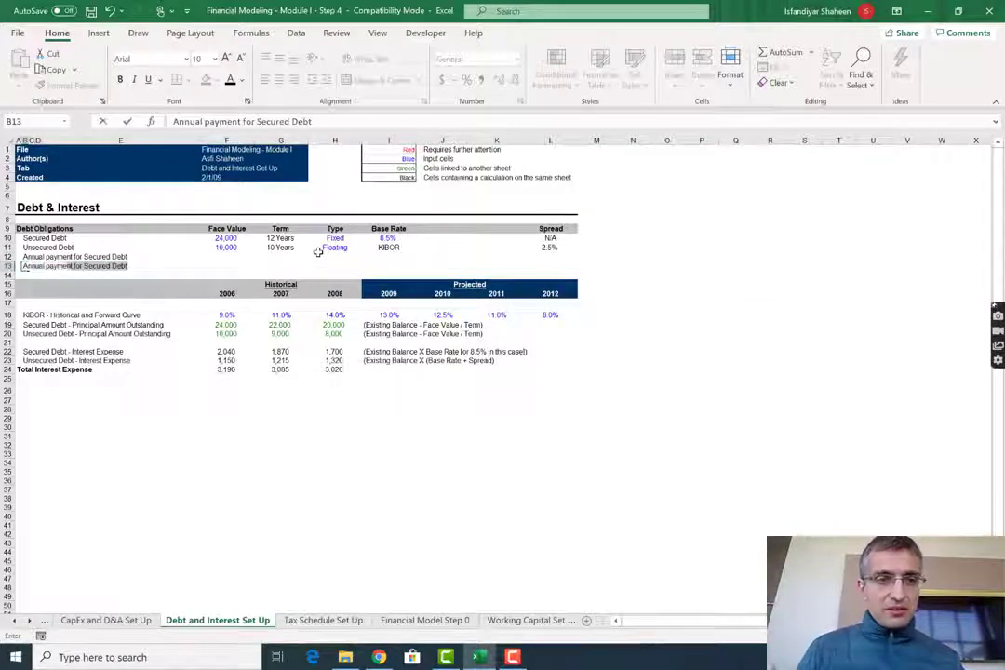
text(ed Debt)
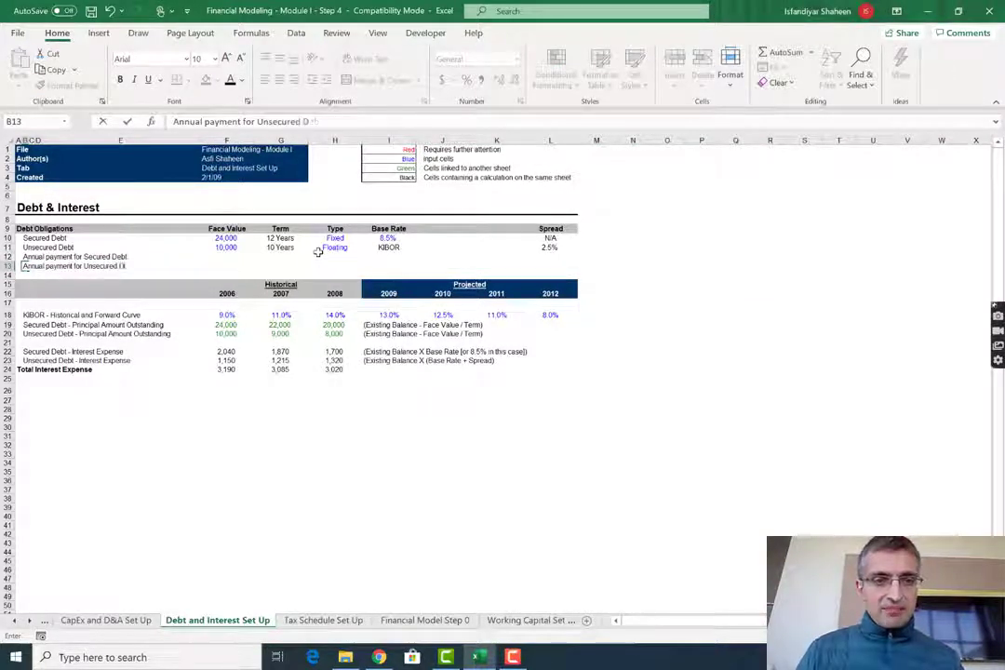
Step: Calculate the annual secured debt payment in F12 with =F10/G10 and fill the formula down to F13
key(Up)
key(Right)
key(Right)
key(Right)
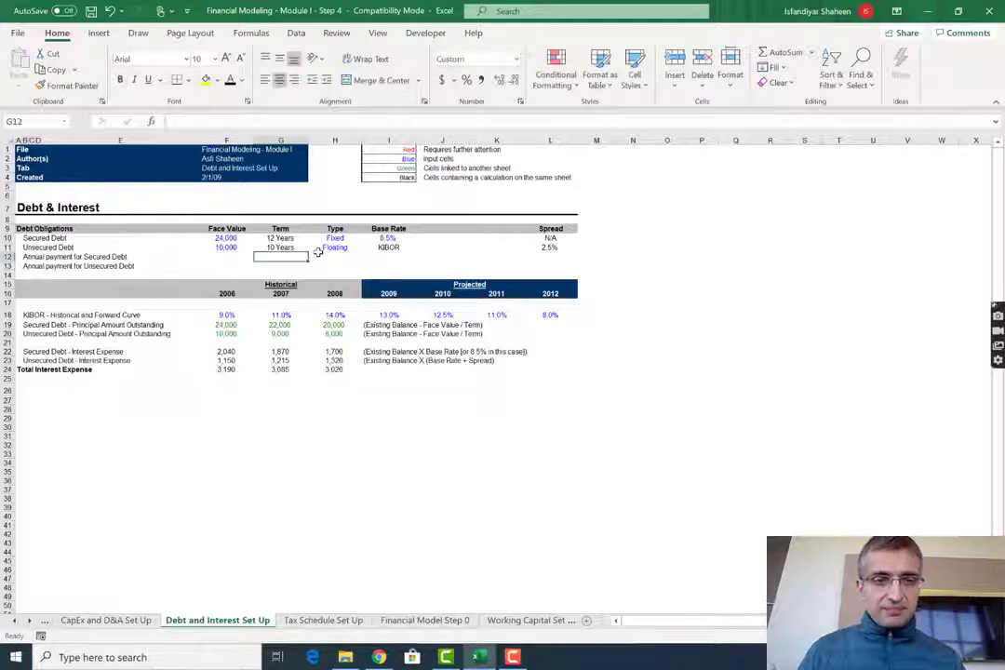
text(=)
key(Up)
key(Up)
text(/)
key(Right)
key(Up)
key(Up)
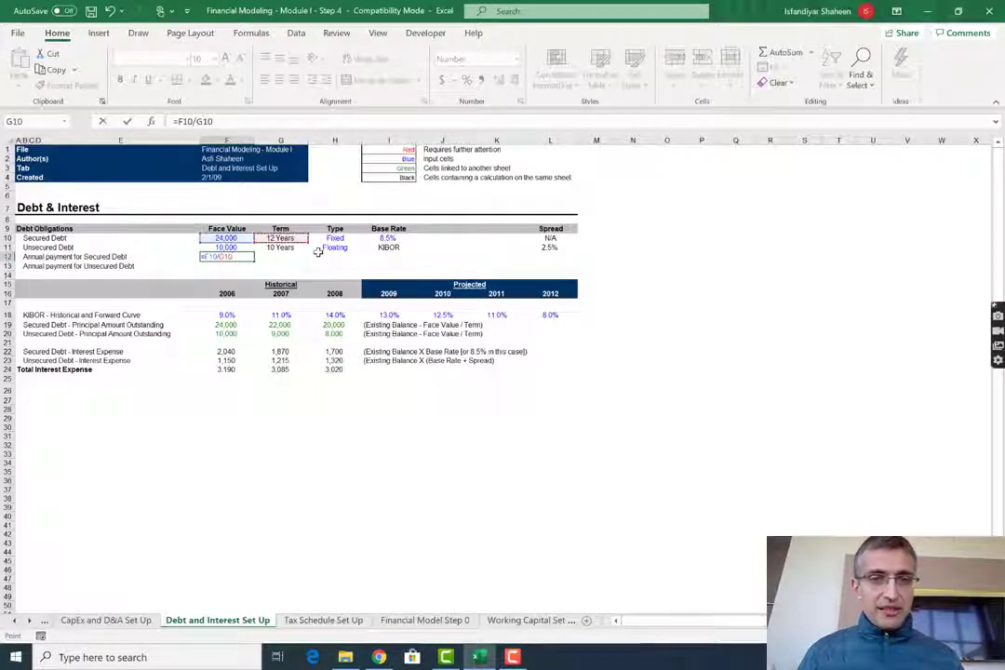
key(ctrl+Return)
key(shift+Down)
key(ctrl+d)
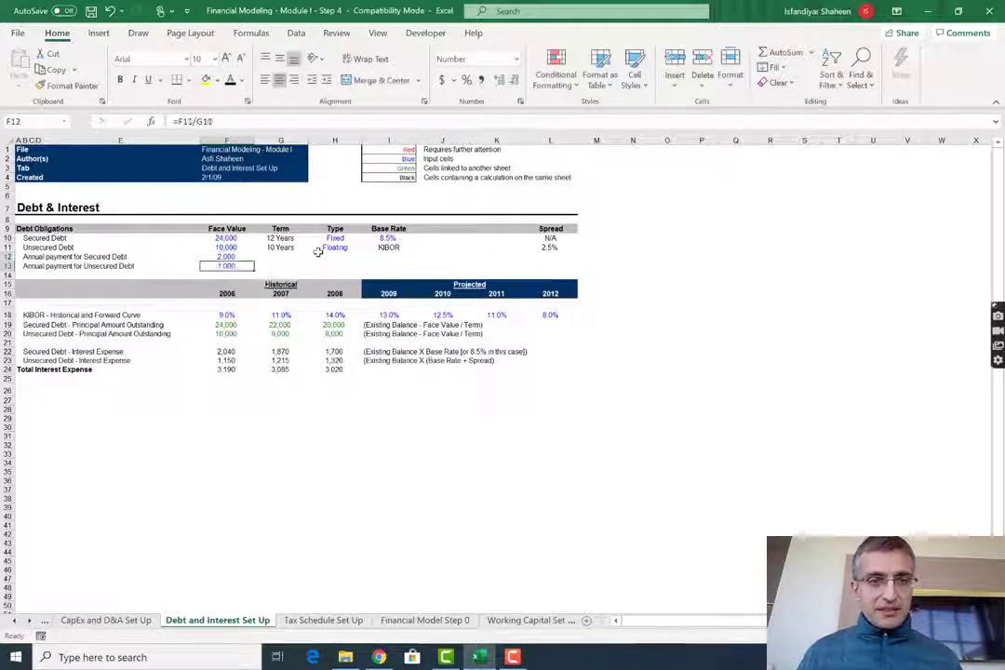
Step: Change the font colour of the annual payment formulas in F12:F13 to black, marking them as same-sheet calculations
key(alt+h)
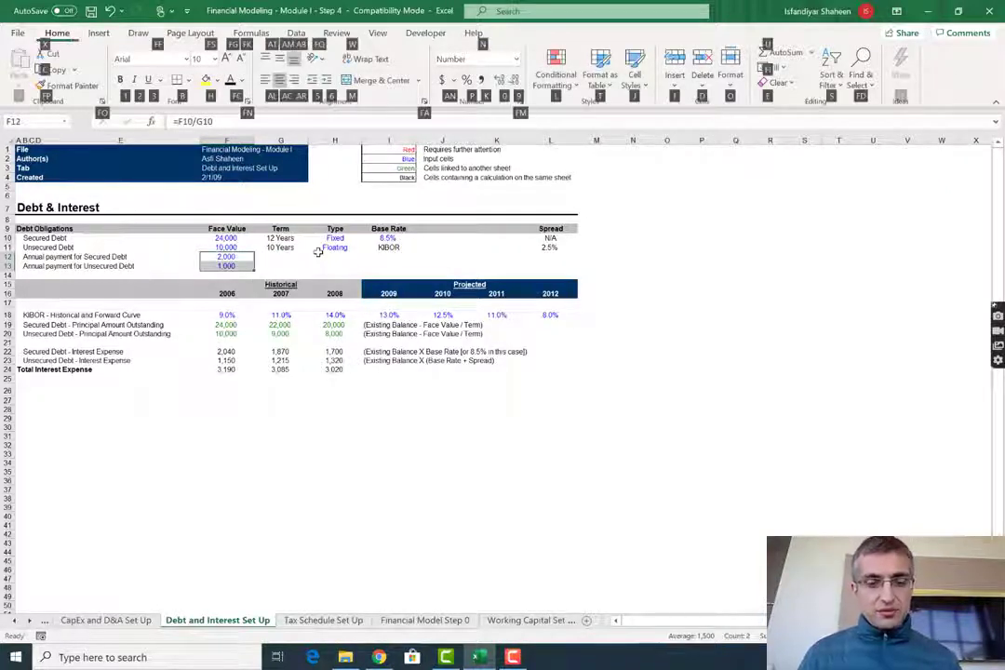
key(f)
key(c)
key(Escape)
key(Right)
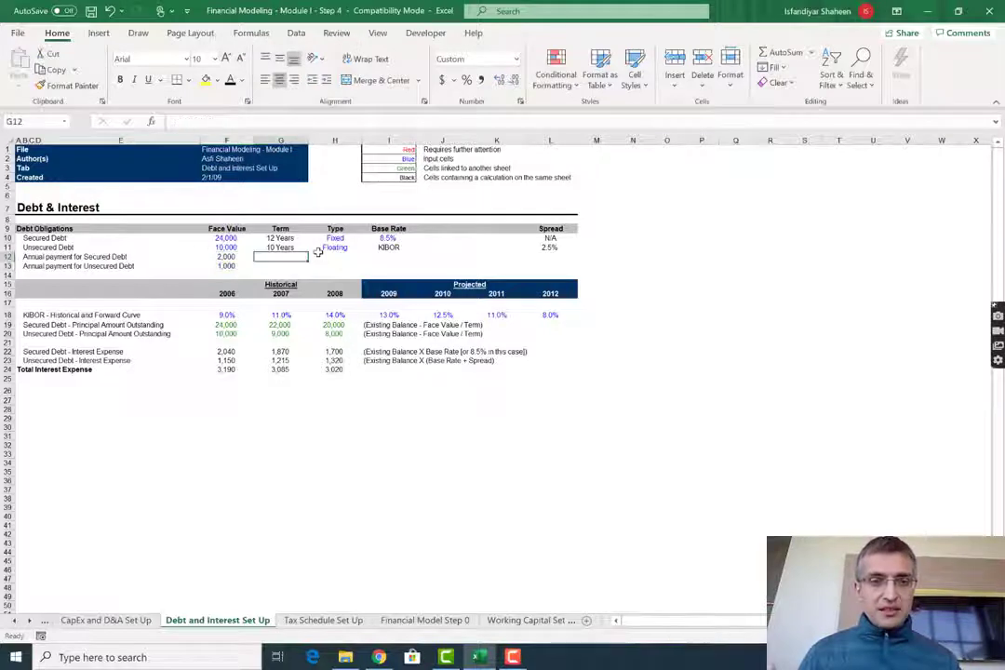
key(Right)
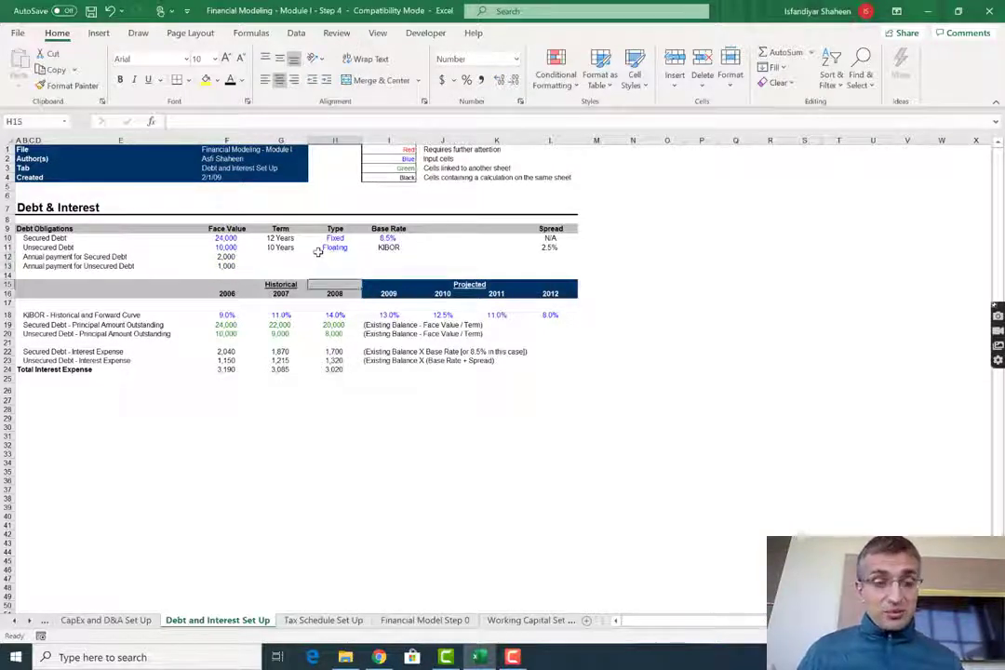
key(Left)
key(Left)
key(Left)
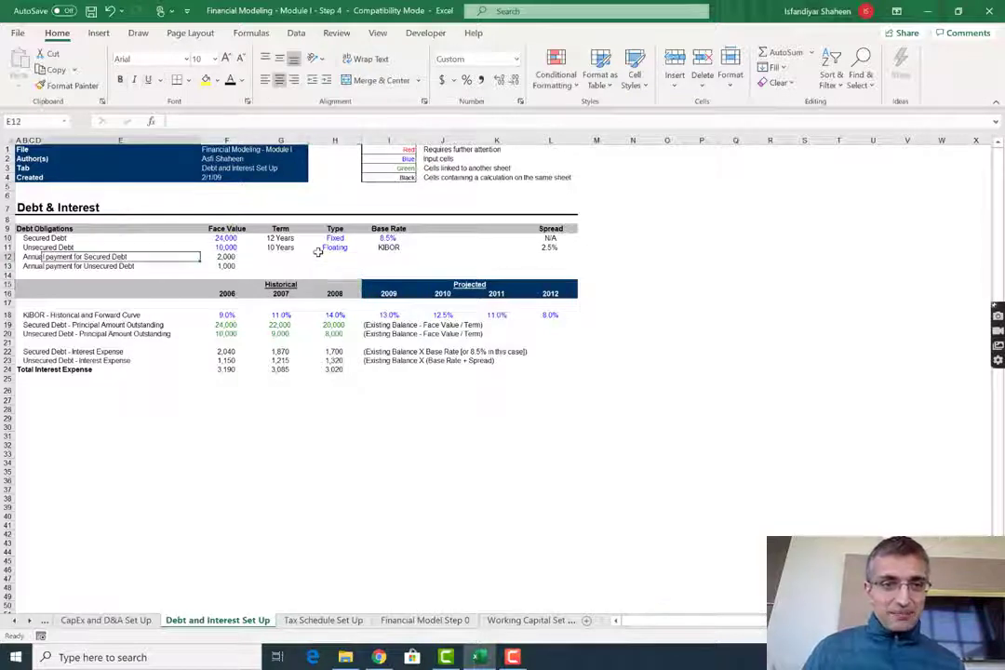
key(Right)
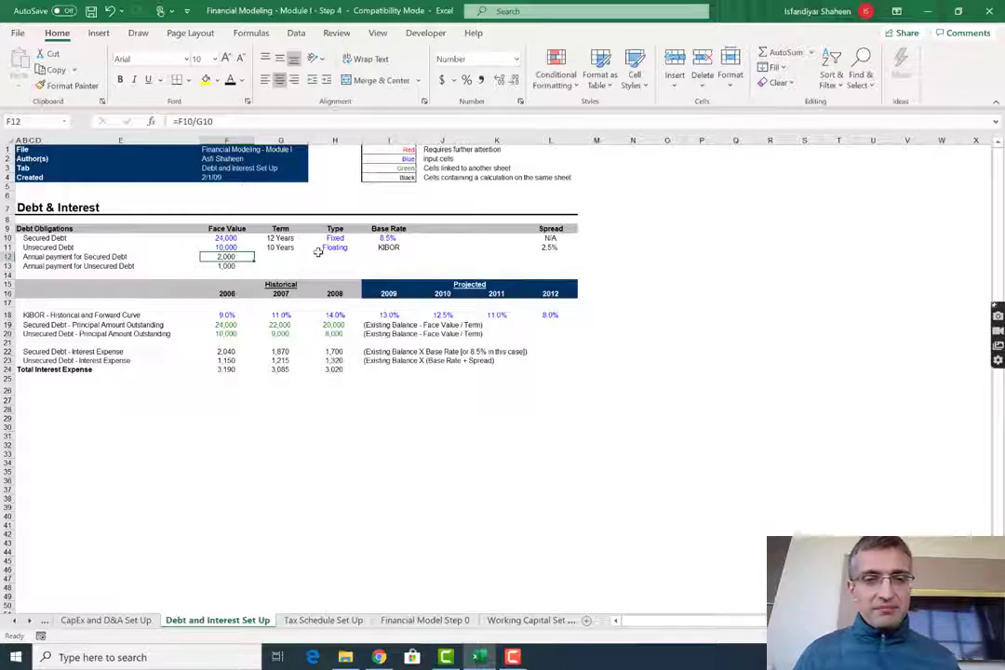
key(shift+space)
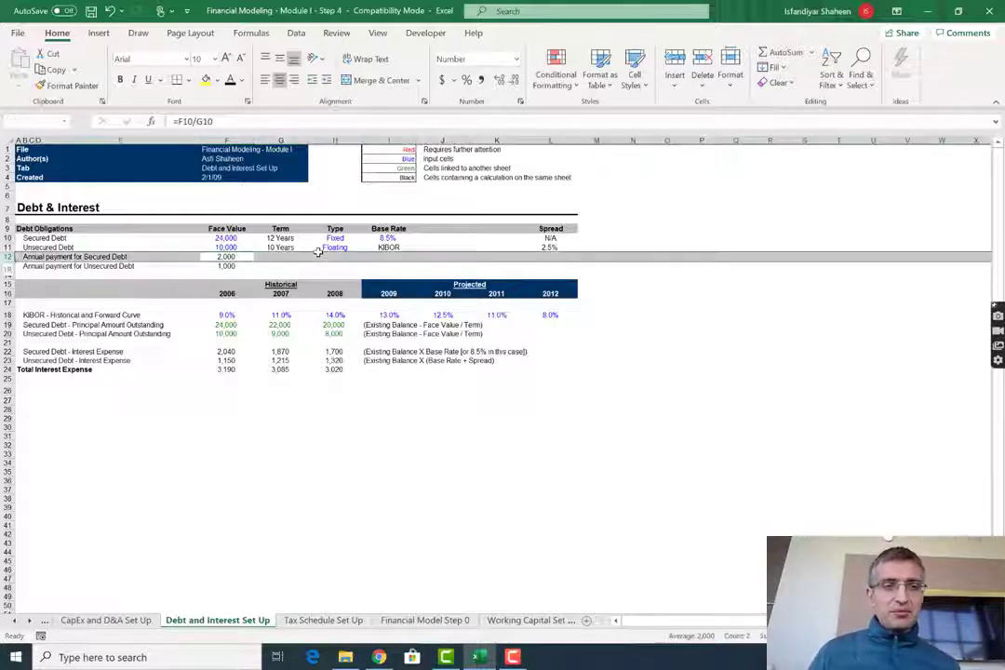
key(shift+Down)
key(Right)
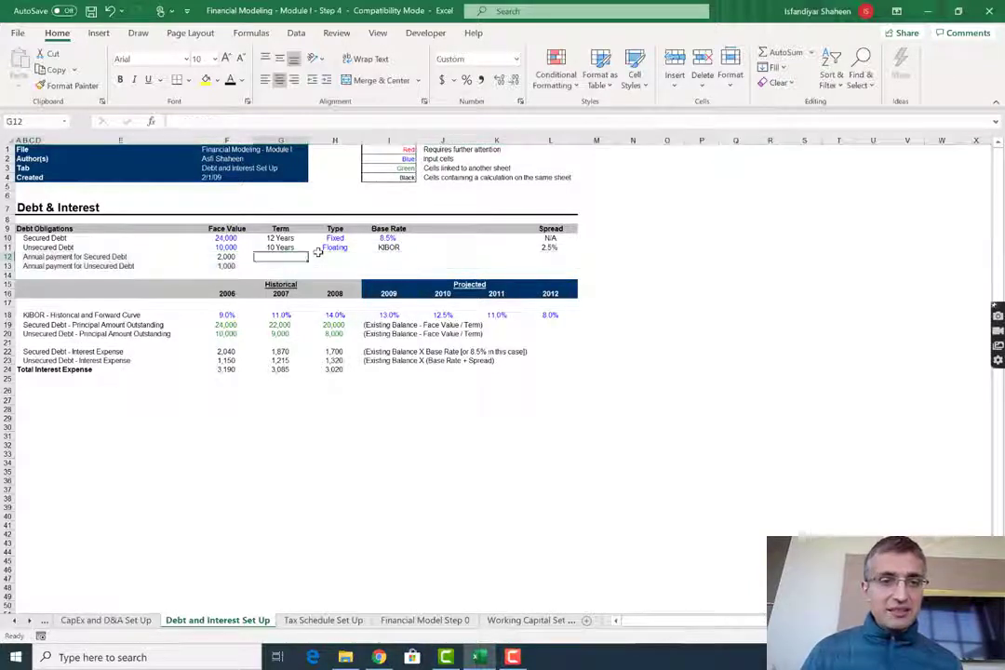
key(Left)
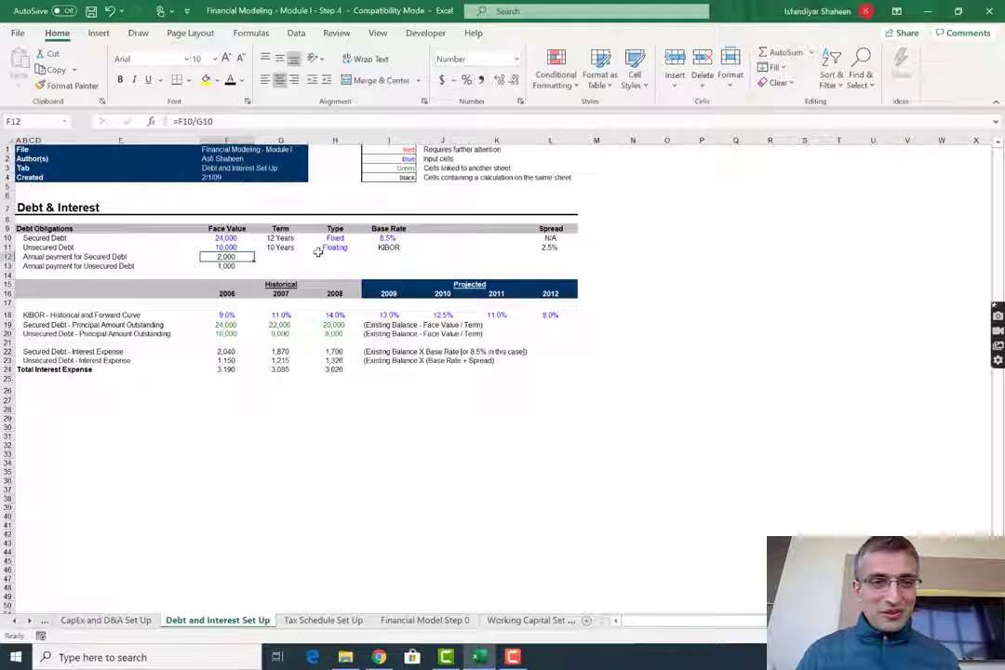
Step: Delete rows 12 and 13 containing the annual payment lines for secured and unsecured debt
key(shift+space)
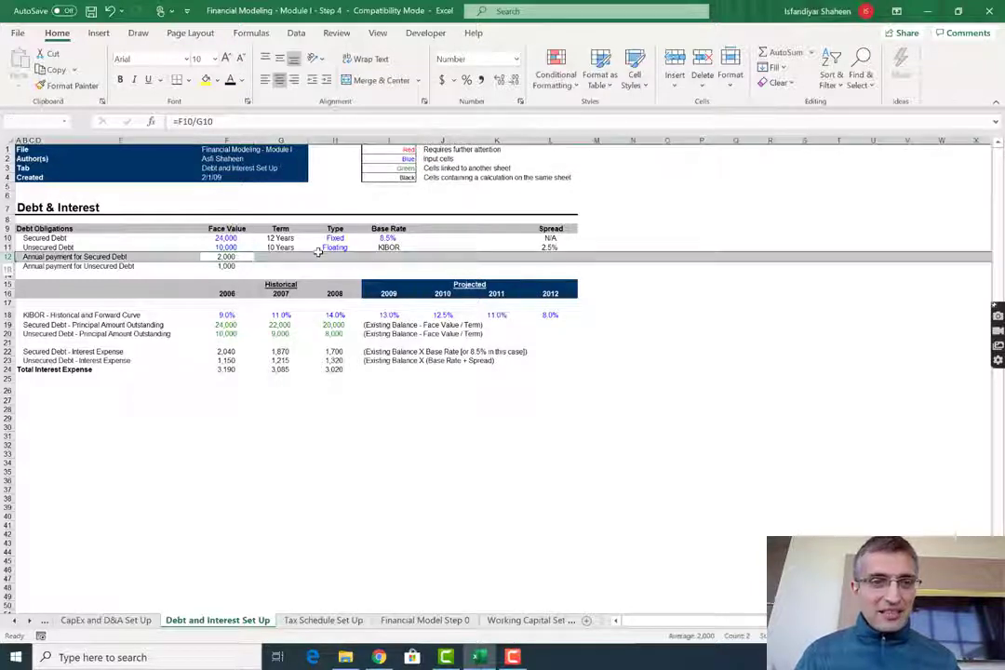
key(shift+Down)
key(shift+Down)
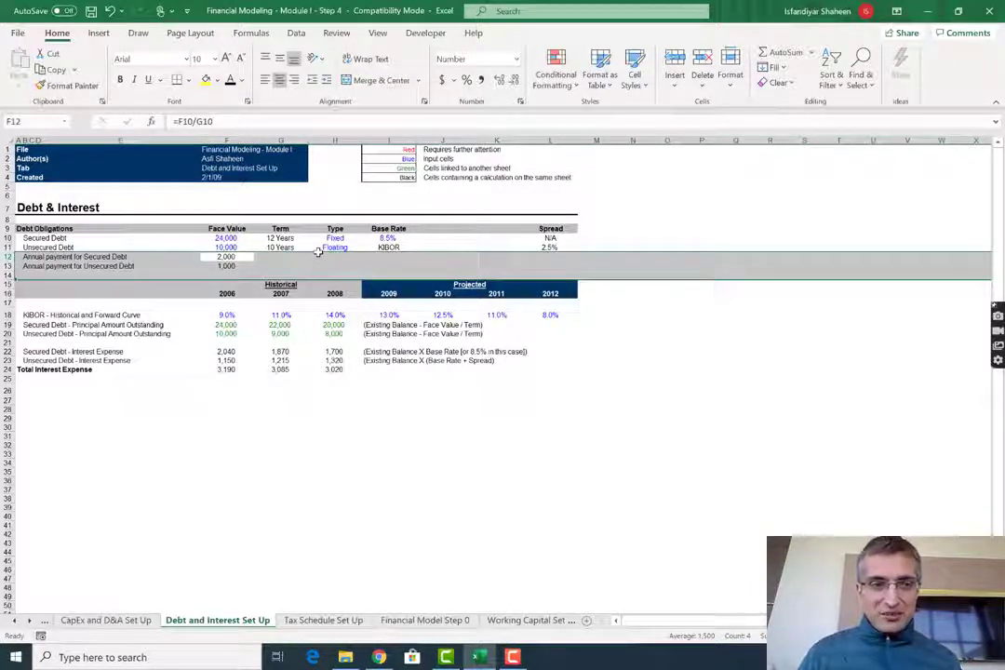
key(shift+BackSpace)
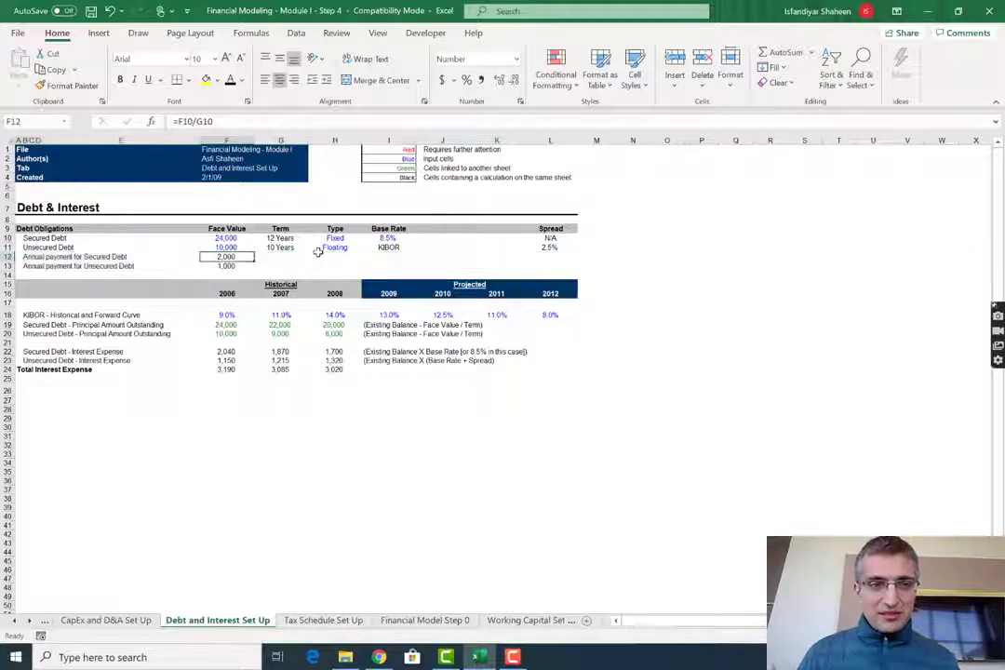
key(shift+space)
key(shift+BackSpace)
key(shift+space)
key(shift+Down)
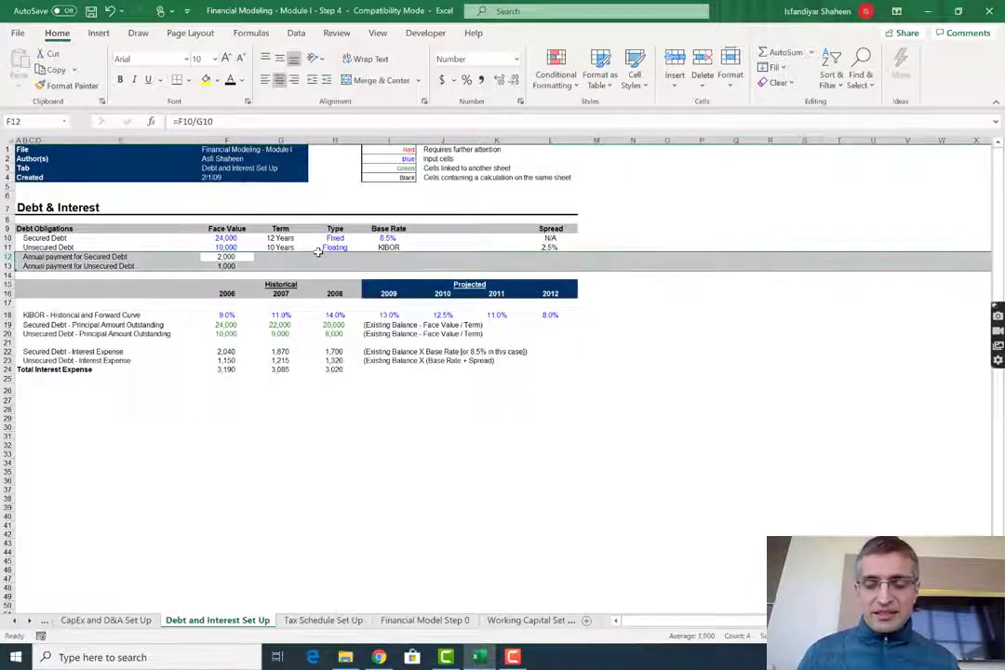
key(ctrl+minus)
Step: Add the column header "Annual payment" in J9, beside Base Rate in the Debt Obligations table
key(Up)
key(Up)
key(Right)
key(Right)
key(Right)
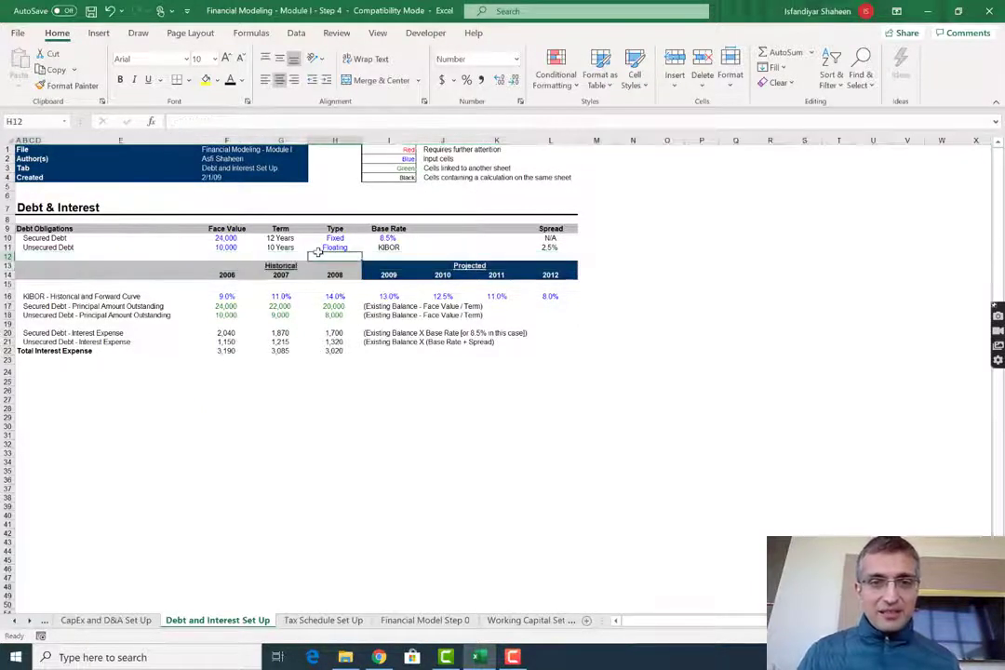
key(Up)
key(Right)
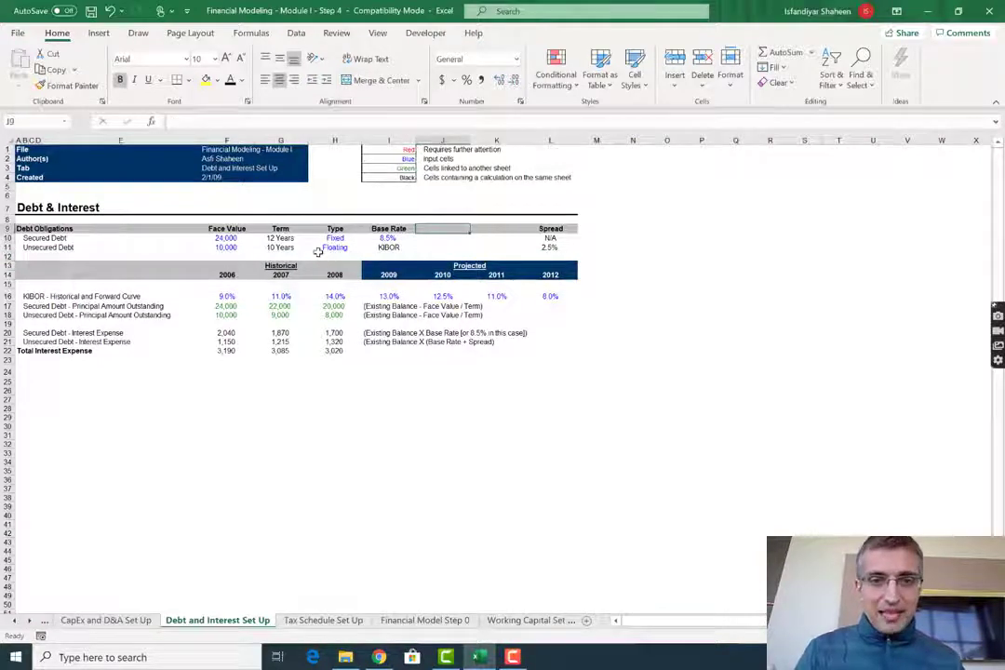
text(Annual payment)
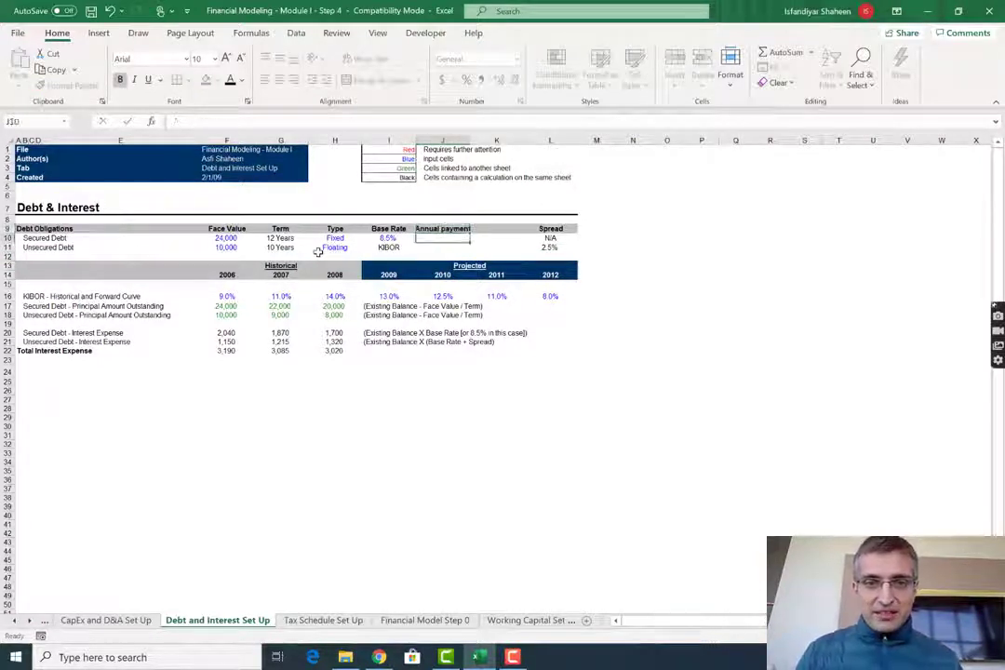
key(Return)
Step: Calculate the secured debt's annual payment in J10 with =F10/G10 and fill the formula down to J11 for unsecured debt
key(Up)
key(Down)
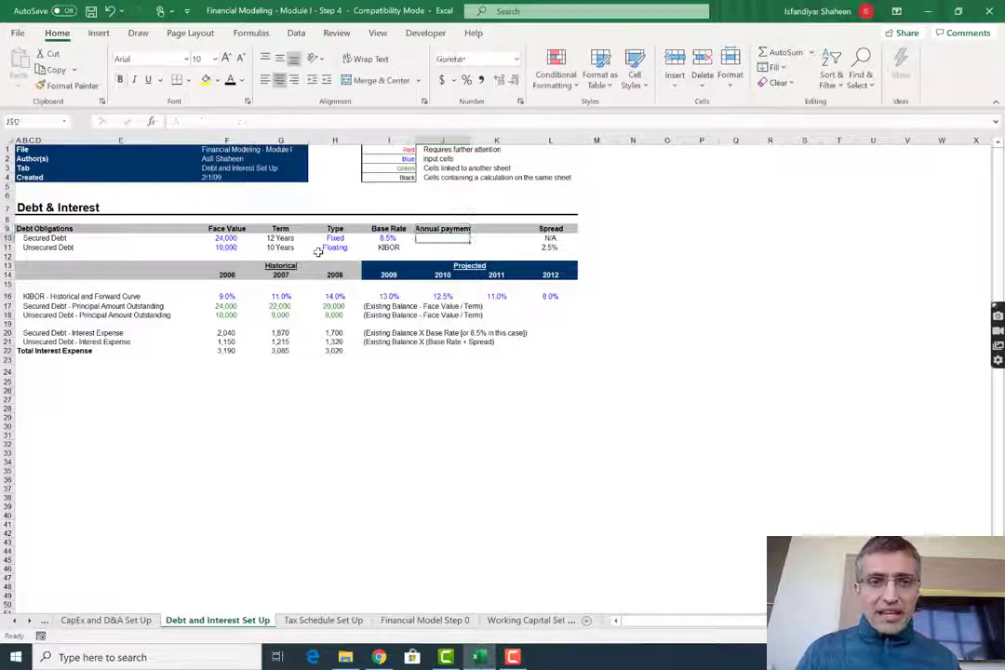
text(=)
key(Left)
key(Left)
key(Left)
key(Left)
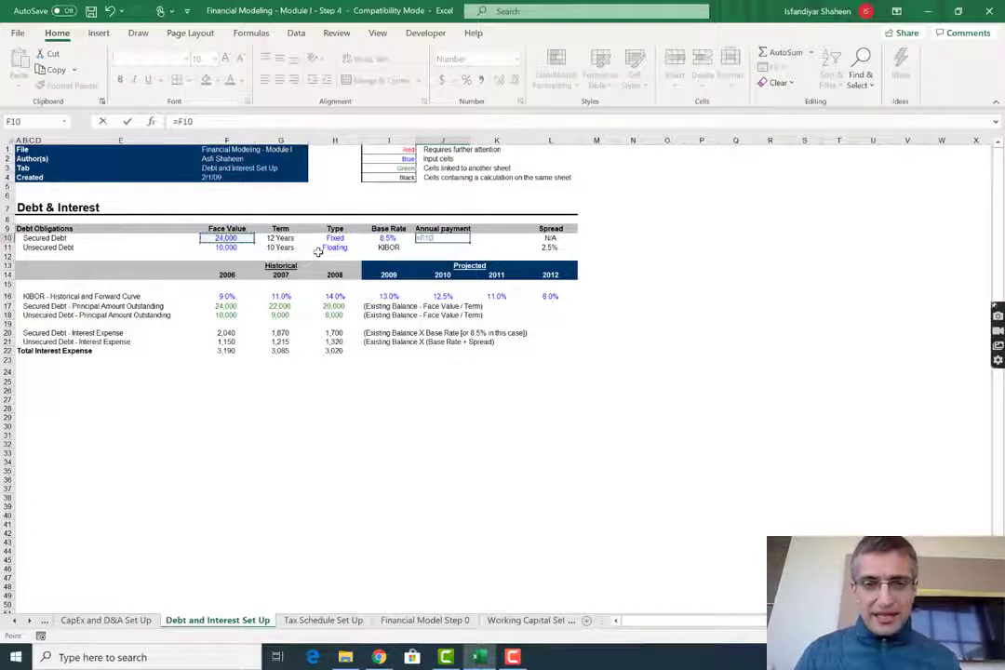
text(/)
key(Left)
key(Left)
key(Left)
key(Return)
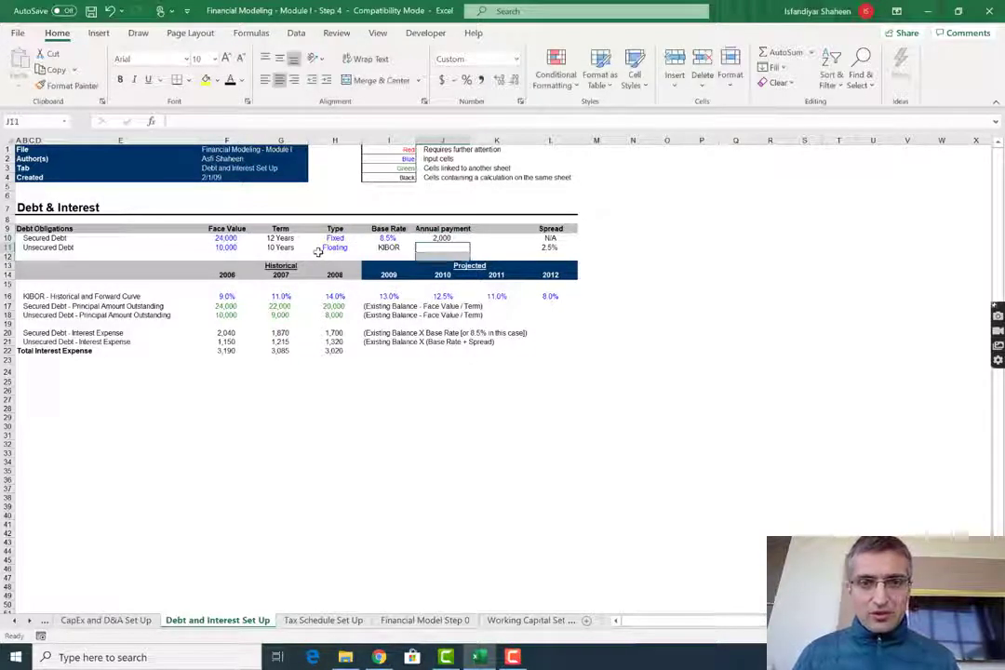
key(ctrl+d)
Step: Replace the note in I17 with the 2009 secured debt balance formula =H17-$J10, keeping the payment column fixed
key(Down)
key(Down)
key(Down)
key(Down)
key(Down)
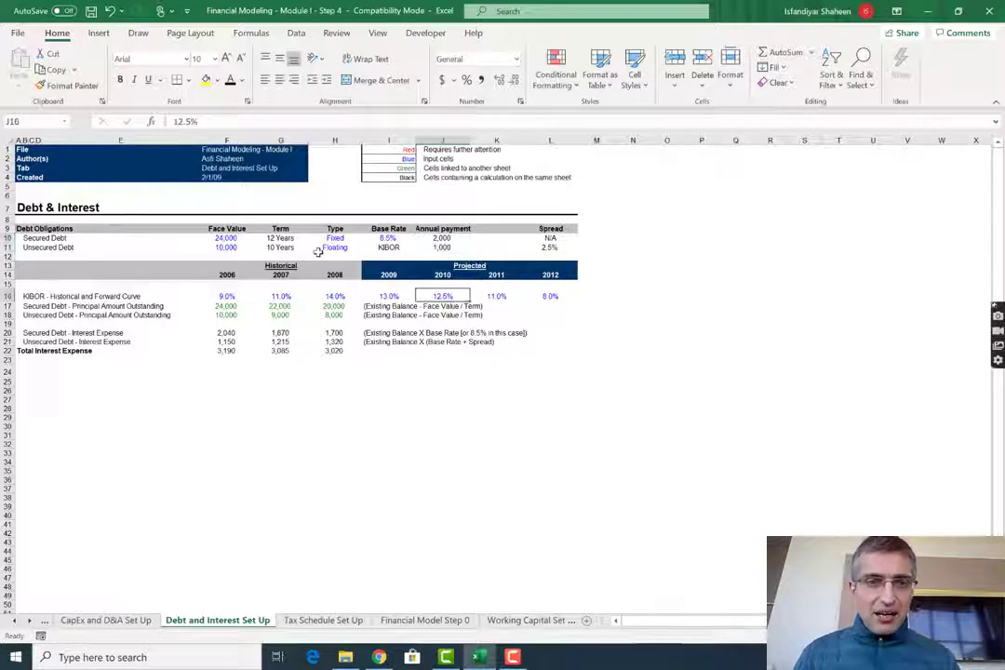
key(Down)
key(Left)
key(Left)
key(Right)
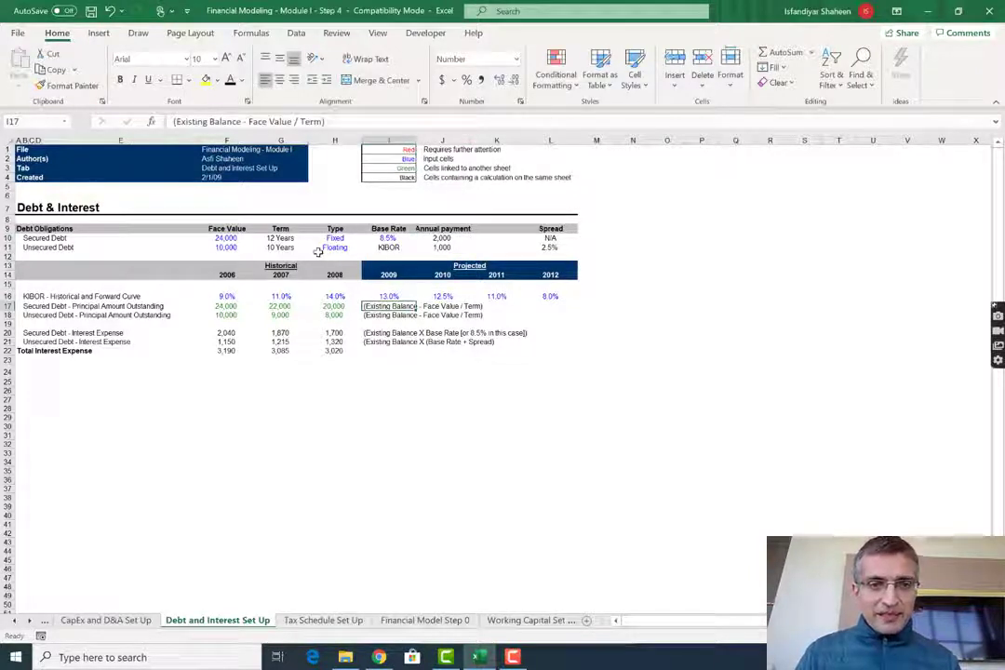
text(=)
key(Left)
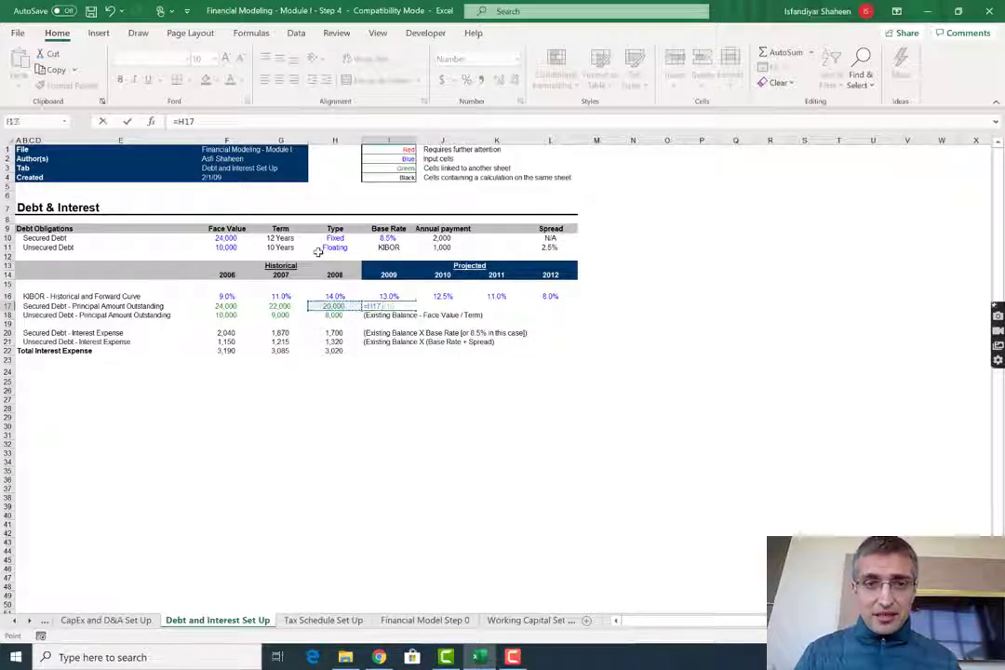
text(-)
key(Right)
key(Up)
key(Up)
key(Up)
key(Up)
key(Up)
key(Up)
key(Up)
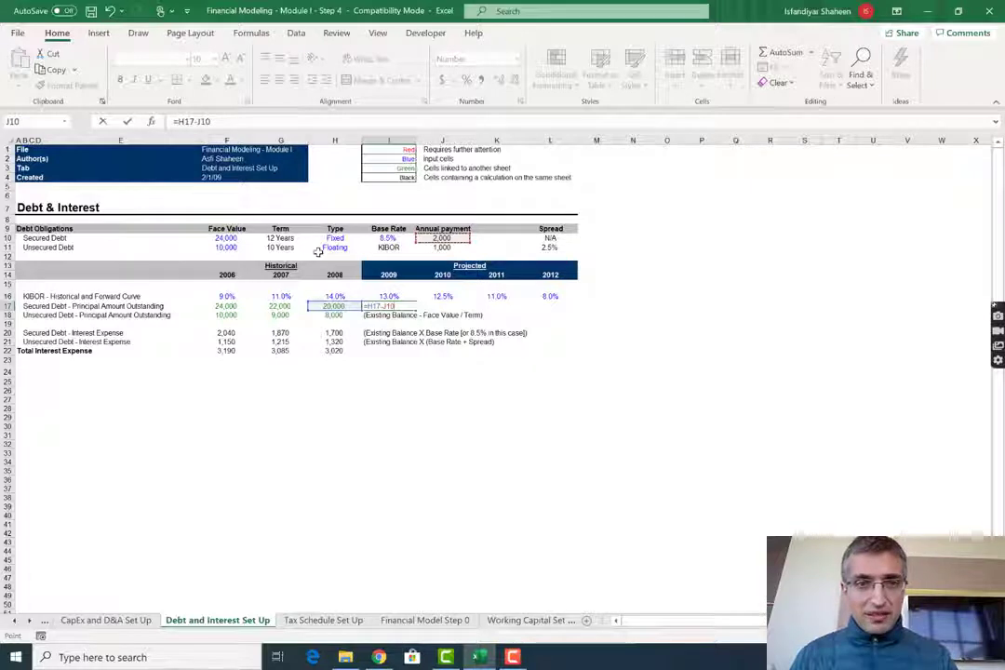
key(F4)
key(F4)
key(F4)
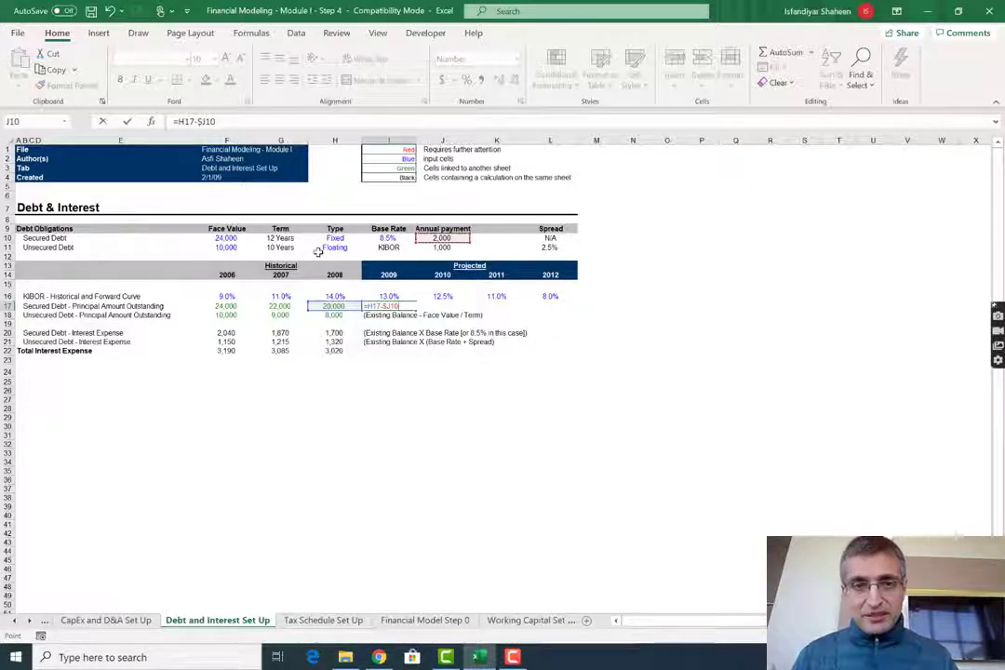
key(ctrl+Return)
Step: Fill the balance formula across and down through I17:L18 for both debts and centre the projected values
key(shift+Right)
key(shift+Right)
key(shift+Right)
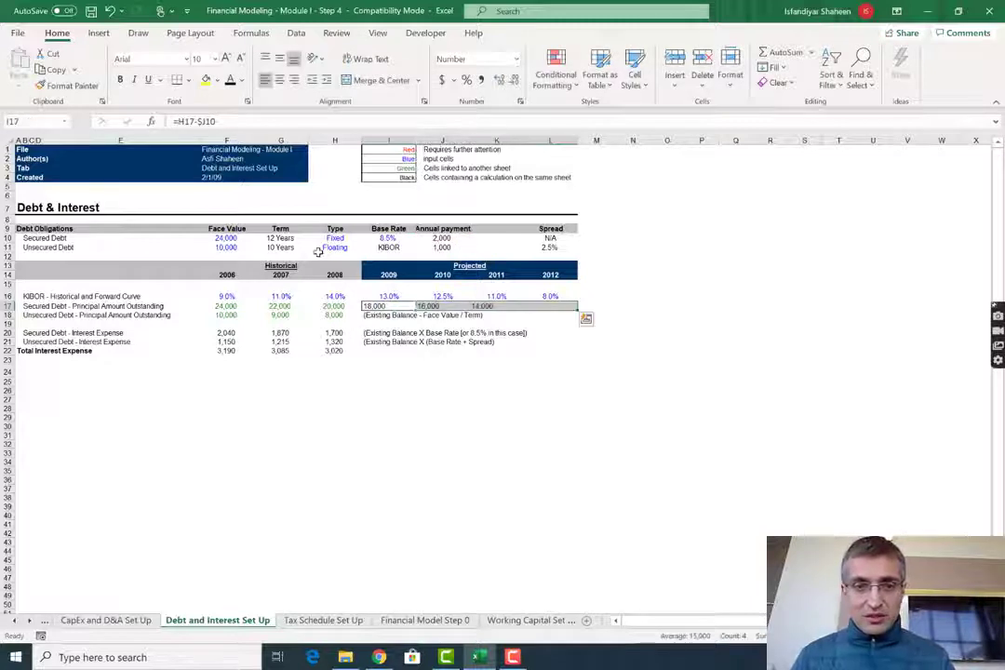
key(shift+Down)
key(ctrl+r)
key(ctrl+d)
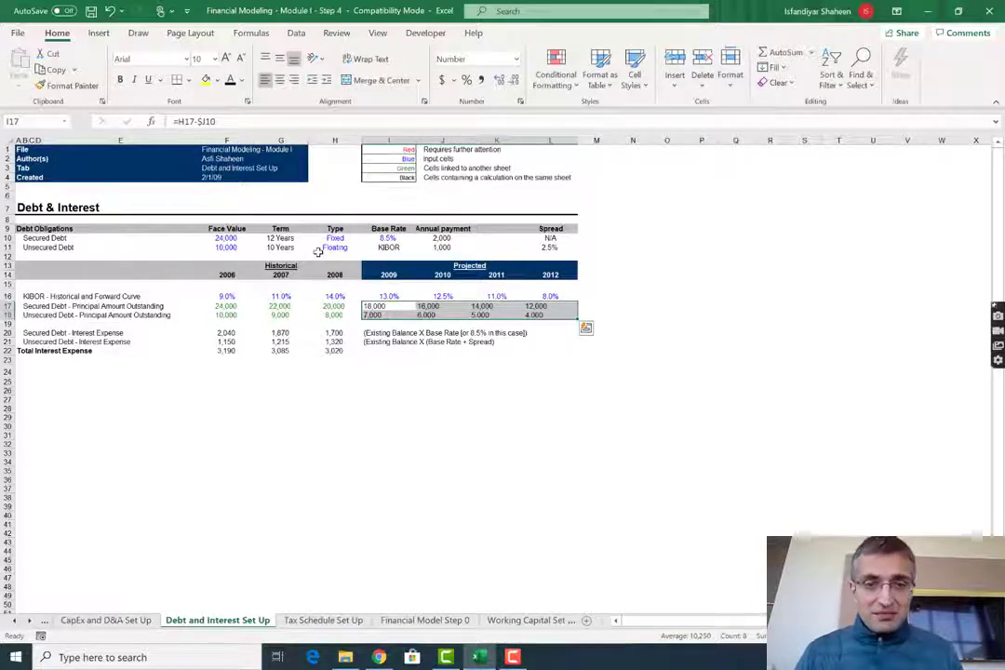
key(alt+h)
key(a)
key(c)
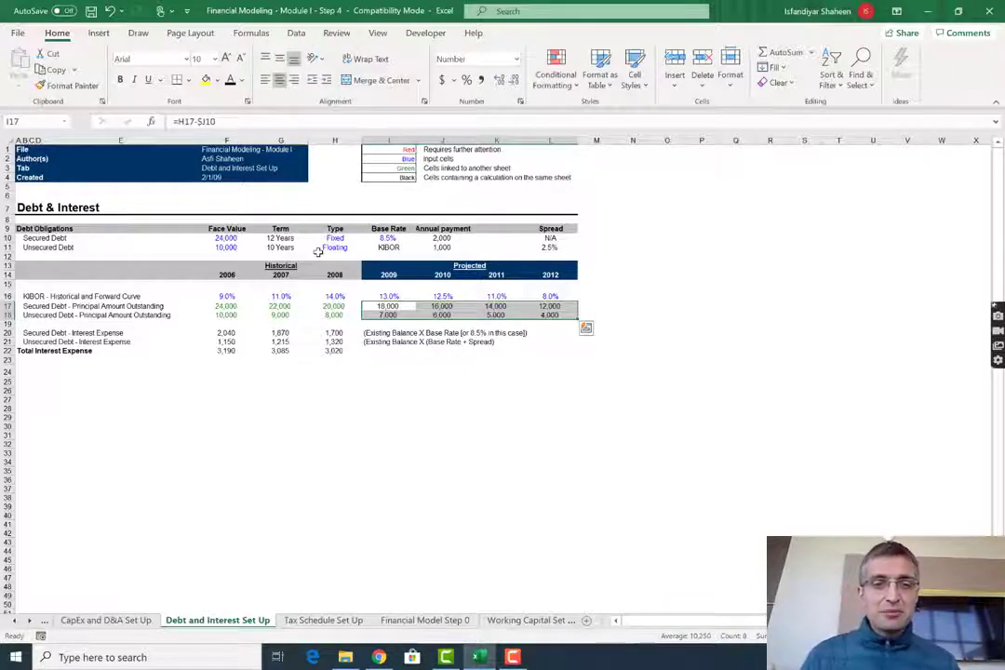
Step: Replace the note in I20 with the 2009 secured debt interest formula =I17*$I$10
key(Down)
key(Down)
key(Down)
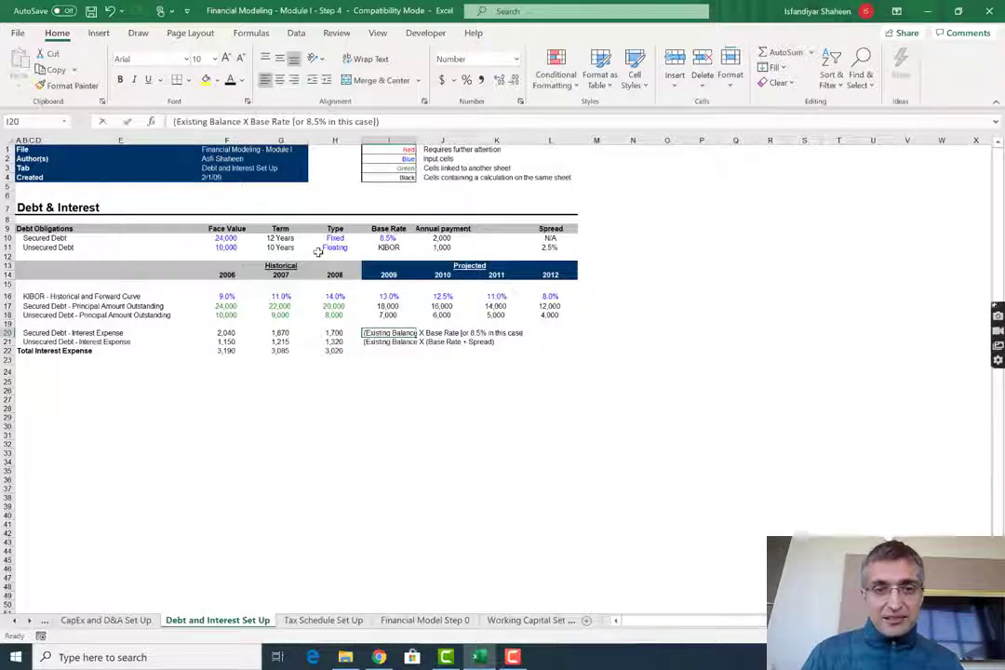
text(=)
key(Up)
key(Up)
key(Up)
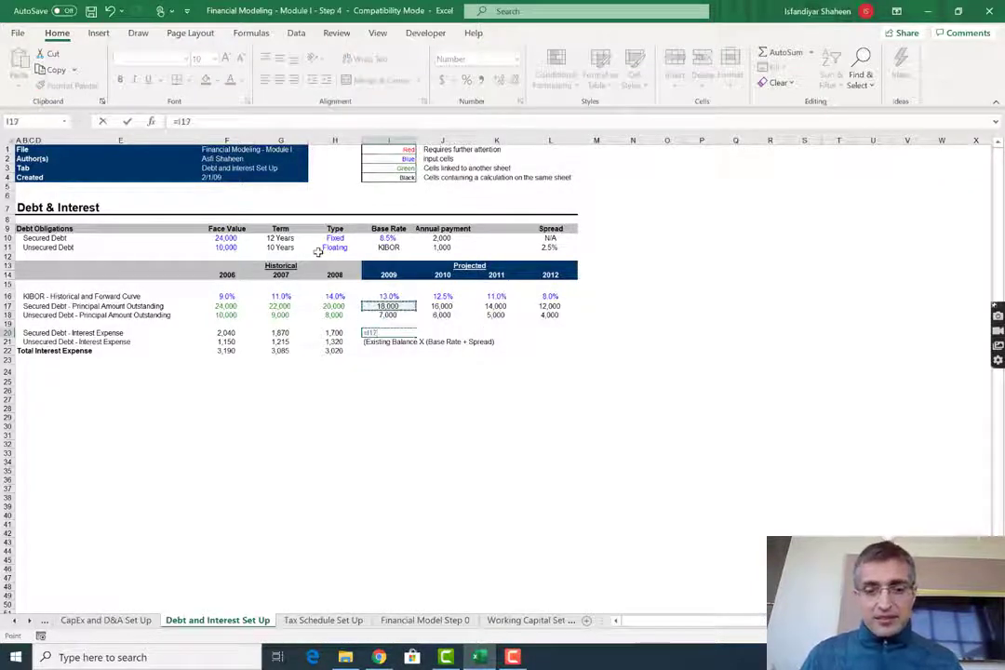
text(*)
key(Up)
key(Up)
key(Up)
key(Up)
key(Up)
key(Up)
key(Up)
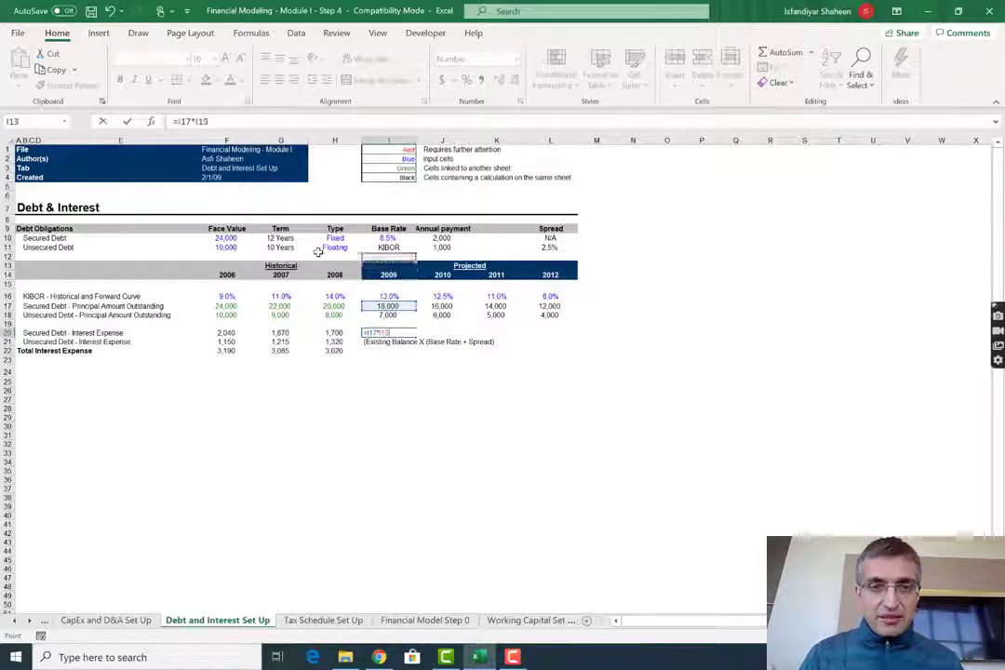
key(Up)
key(Up)
key(Up)
key(F4)
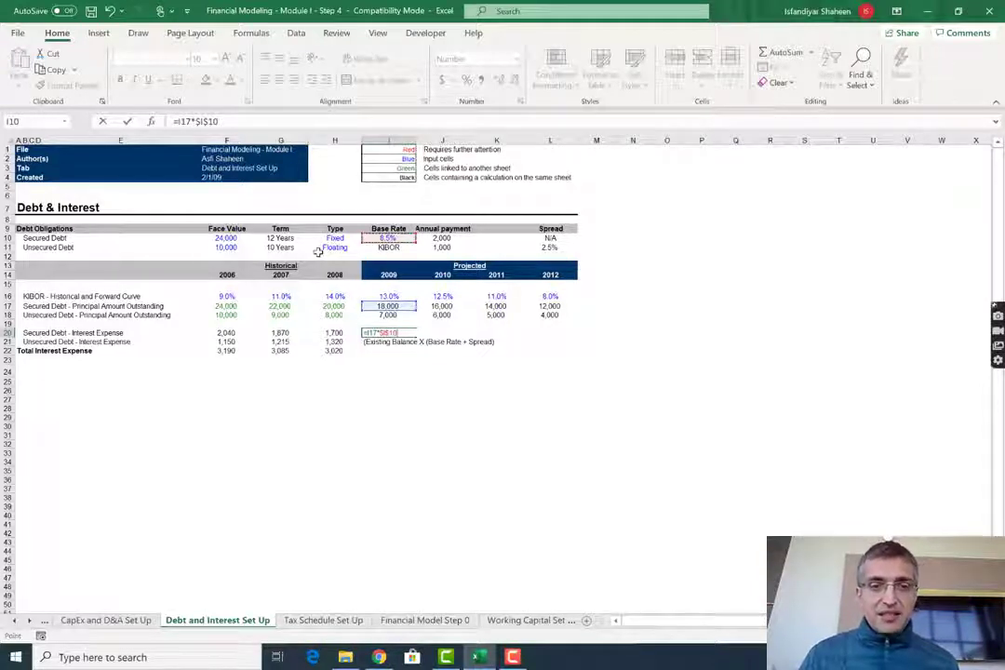
key(ctrl+Return)
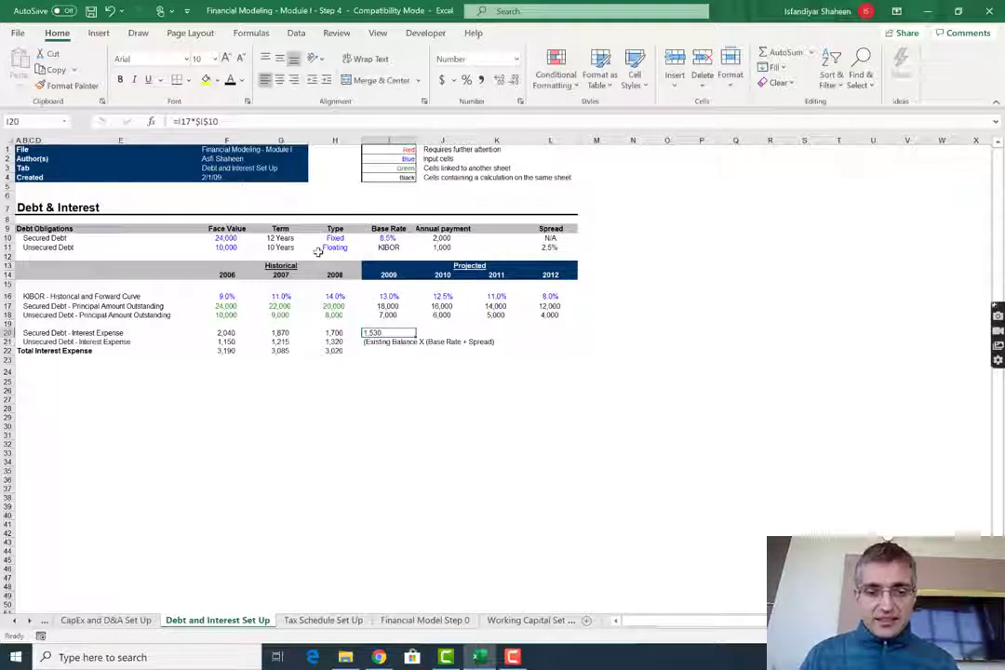
Step: Fill the secured debt interest formula from I20 across to L20 and centre the projected values
key(shift+Right)
key(shift+Right)
key(shift+Right)
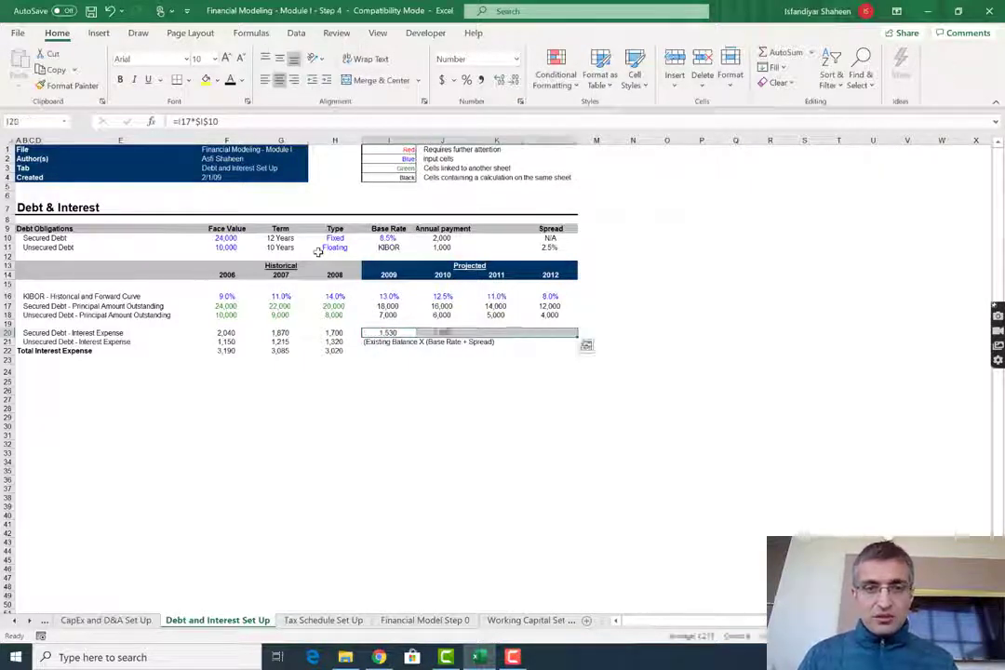
key(ctrl+r)
key(Down)
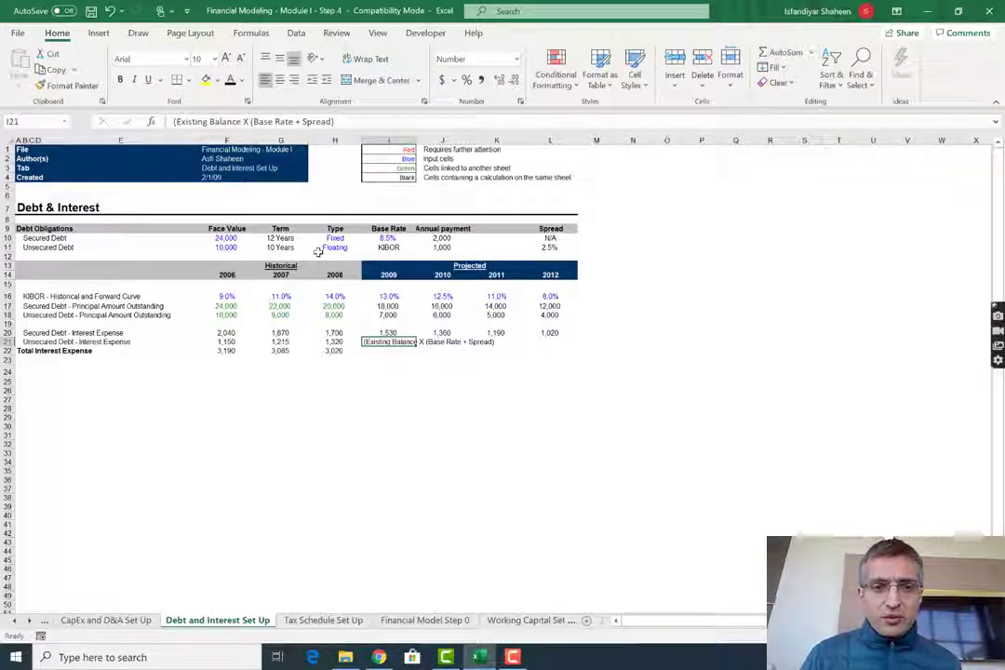
text(=)
key(Up)
key(Up)
key(Up)
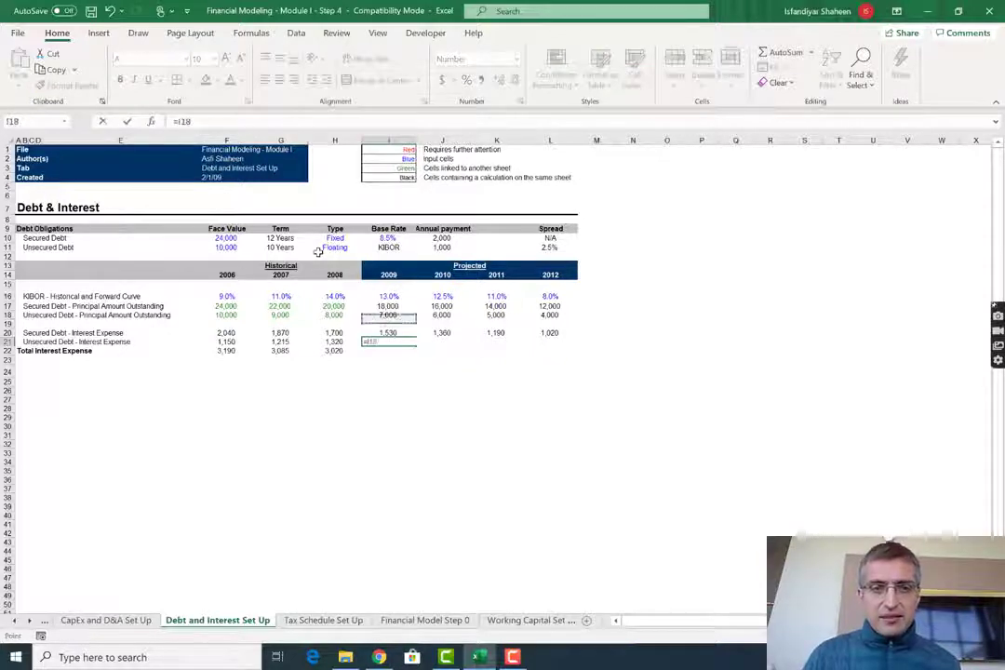
key(Up)
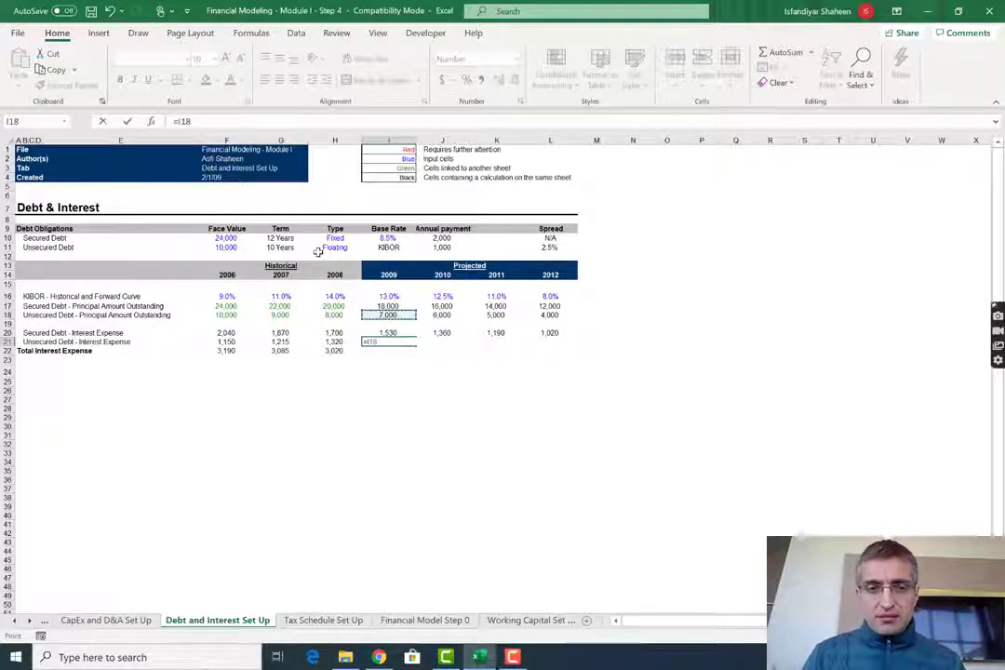
key(Escape)
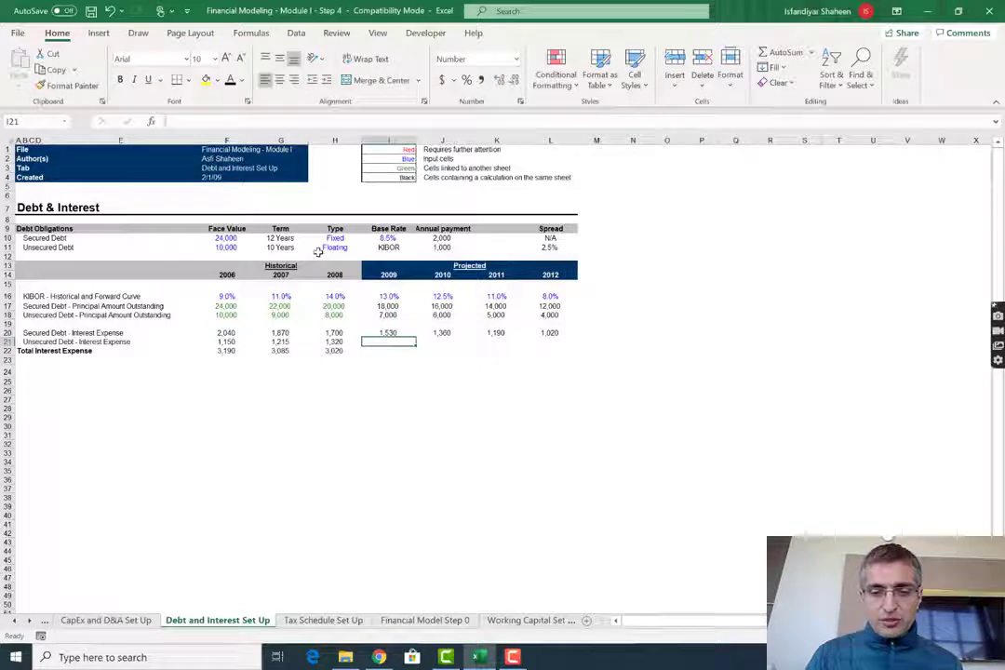
Step: Enter the 2009 unsecured debt interest formula =I18*(1+I16) in I21
text(=)
key(Up)
key(Up)
key(Up)
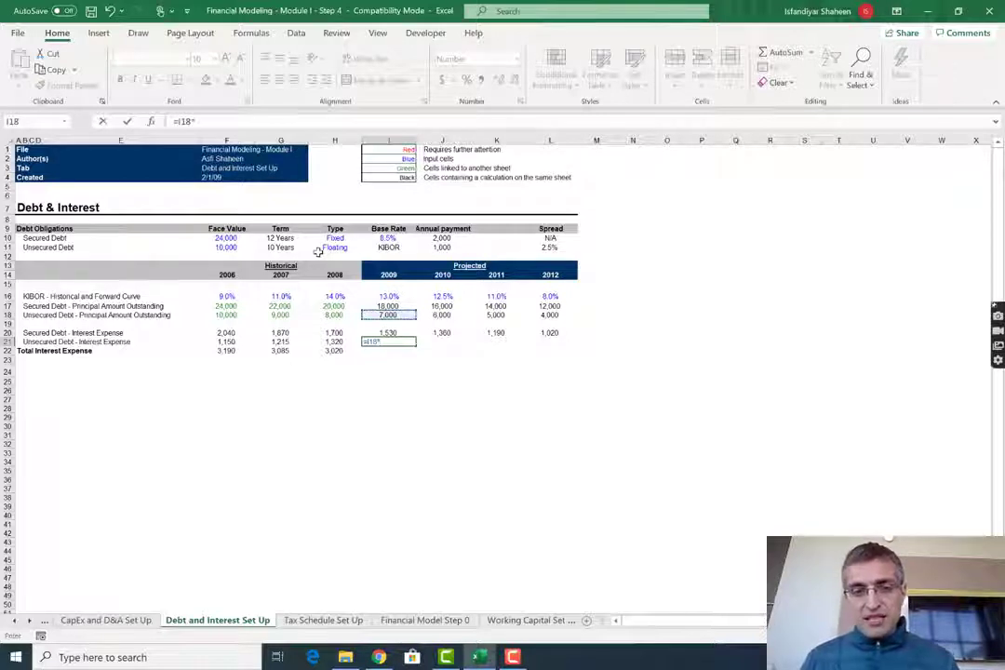
text(*)
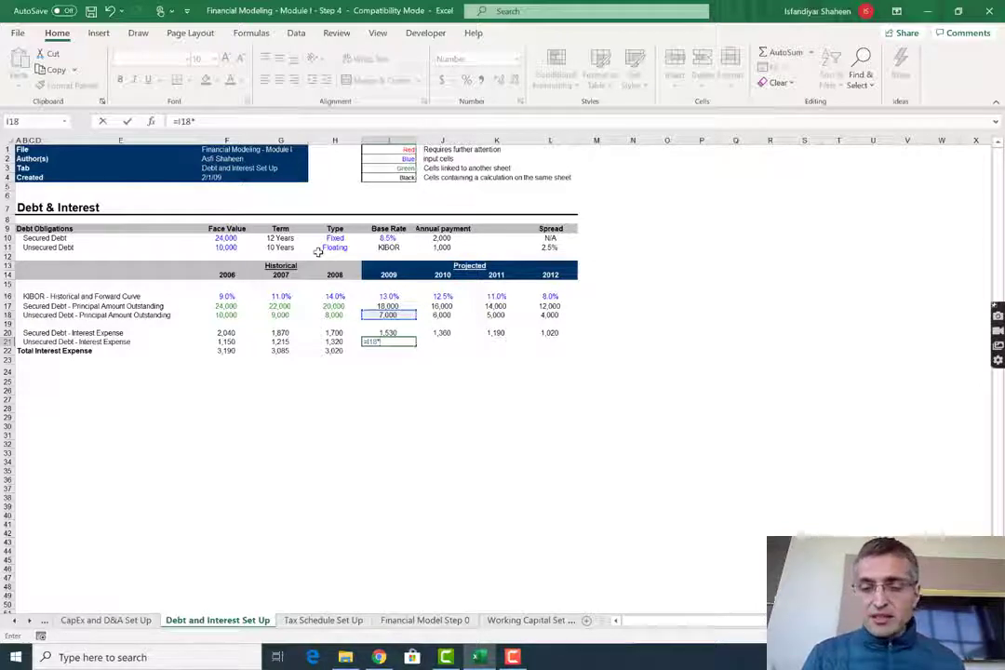
text(()
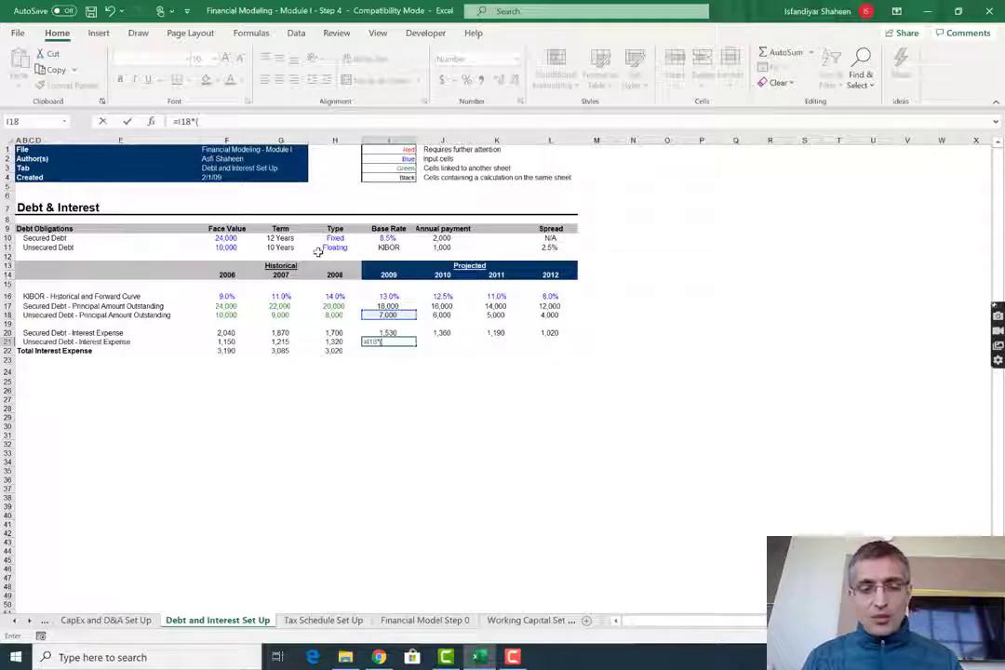
text(1+)
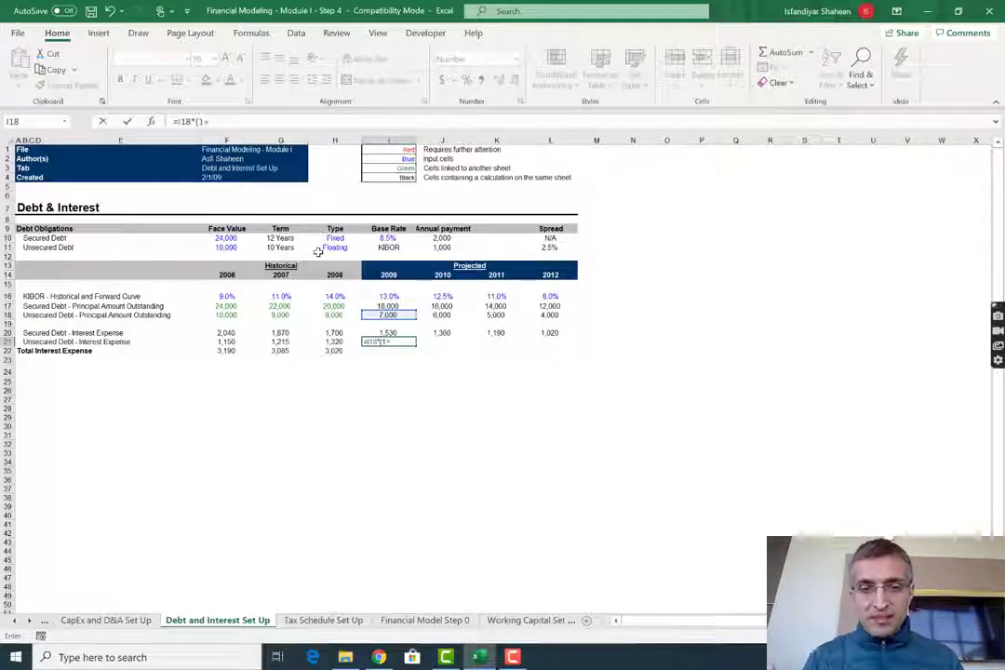
key(Up)
key(Up)
key(Up)
key(Up)
key(Up)
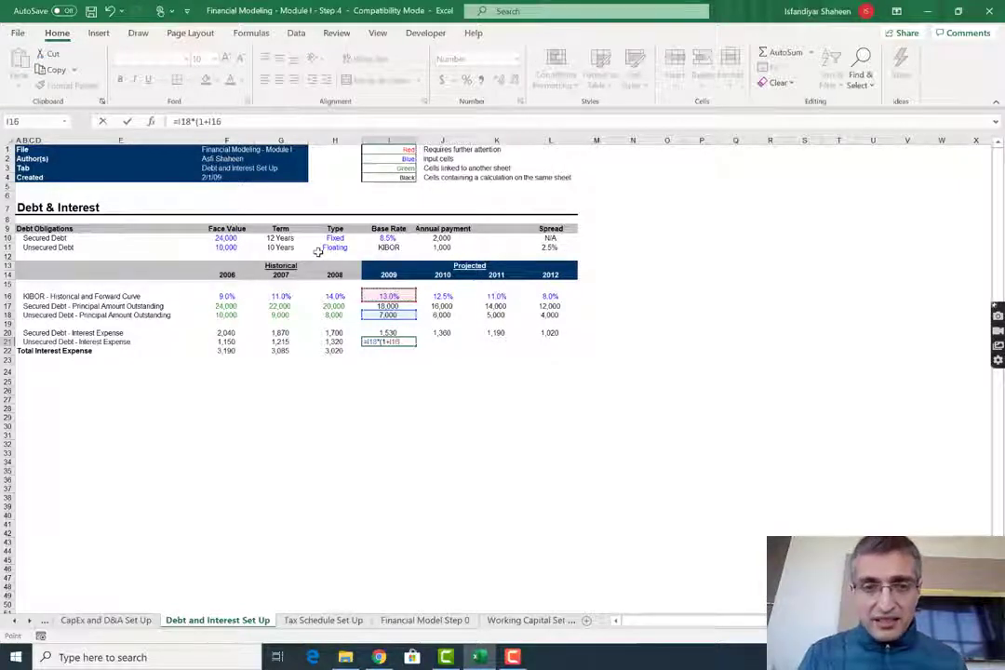
key(ctrl+Return)
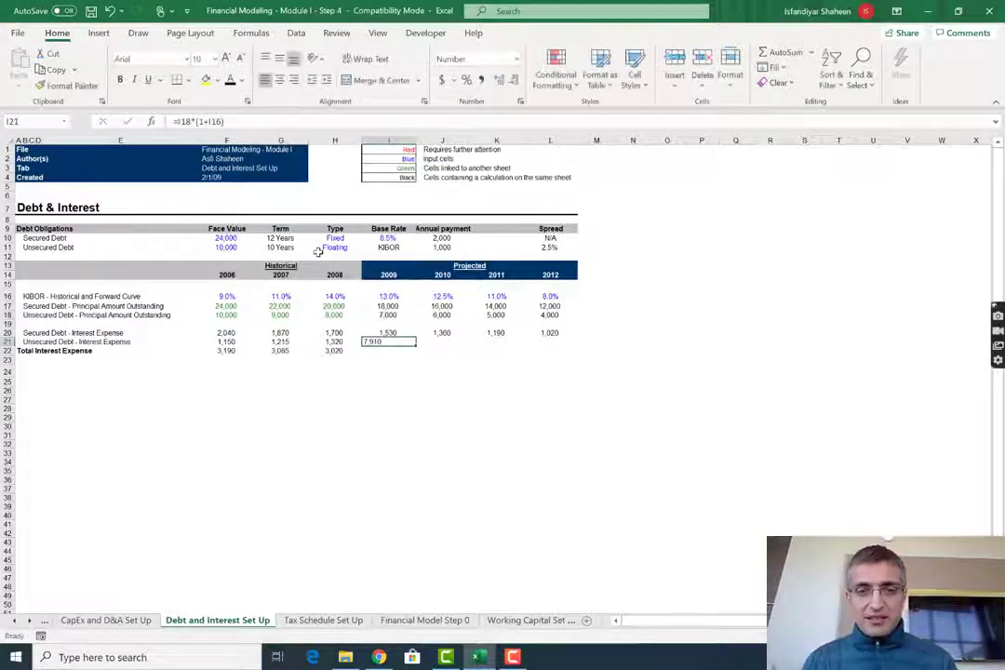
Step: Fill the unsecured debt interest formula from I21 across to L21 and centre the projected values
key(shift+Right)
key(shift+Right)
key(shift+Right)
key(ctrl+r)
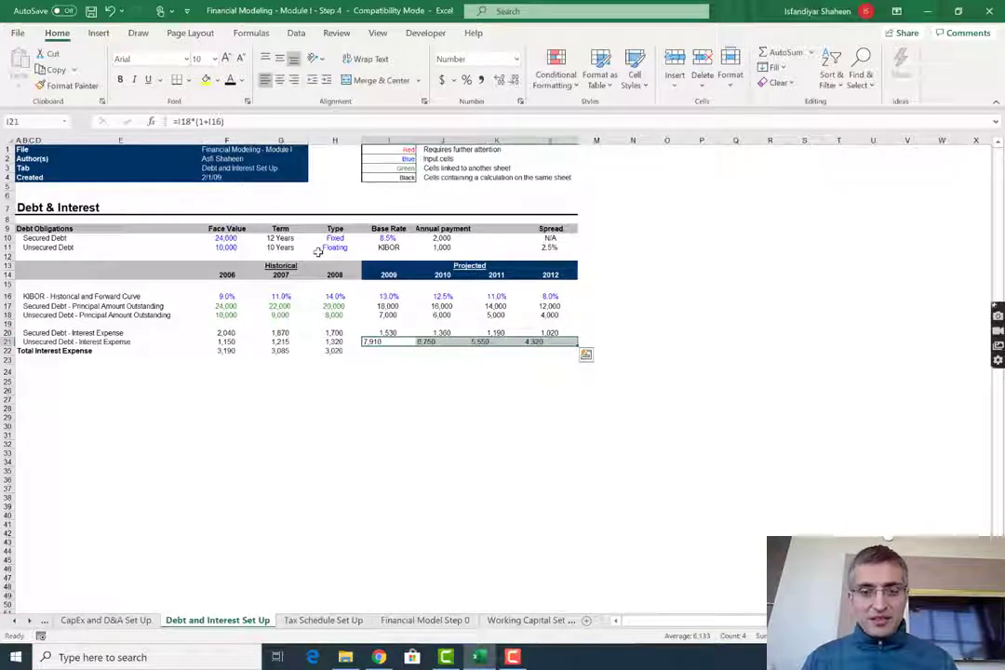
key(Right)
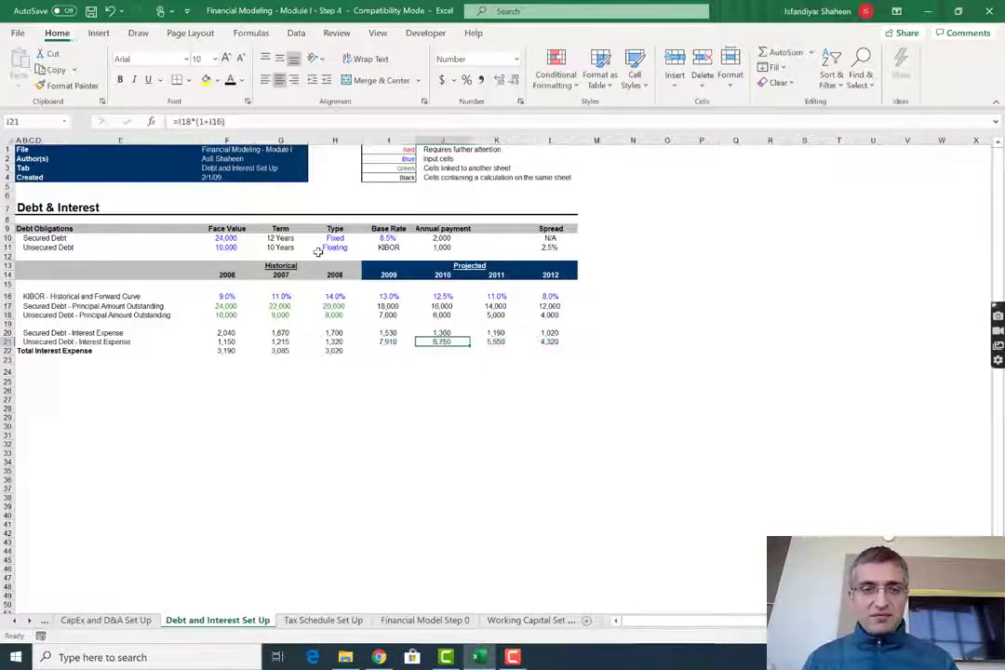
Step: Total the 2009 interest expense in I22 with =SUM(I20:I21) and fill the formula across to L22
key(Left)
key(Down)
key(Left)
key(shift+Right)
key(shift+Right)
key(shift+Right)
key(shift+Right)
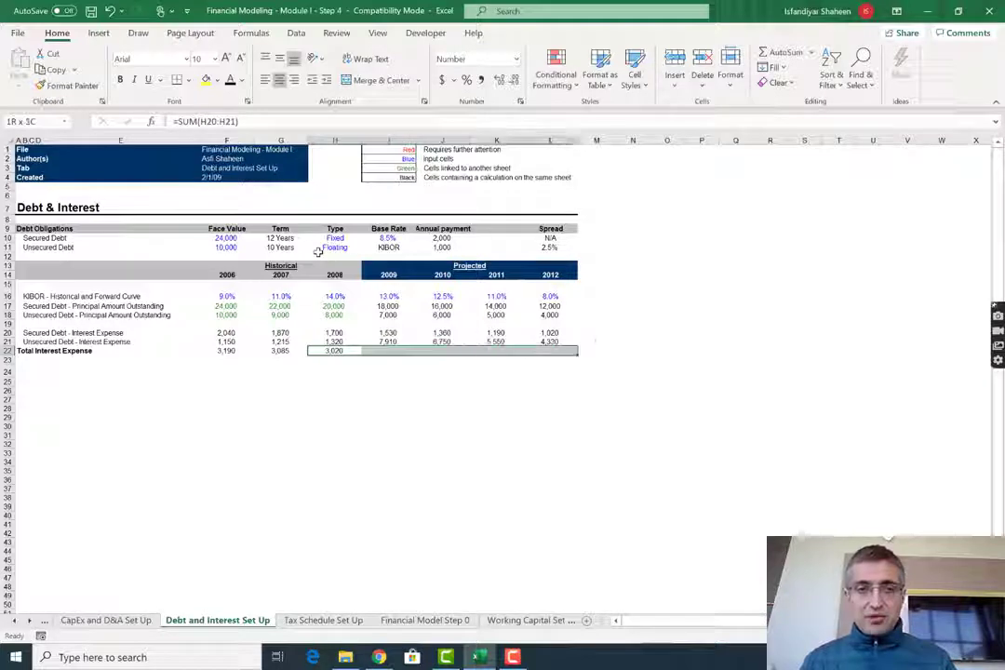
key(Right)
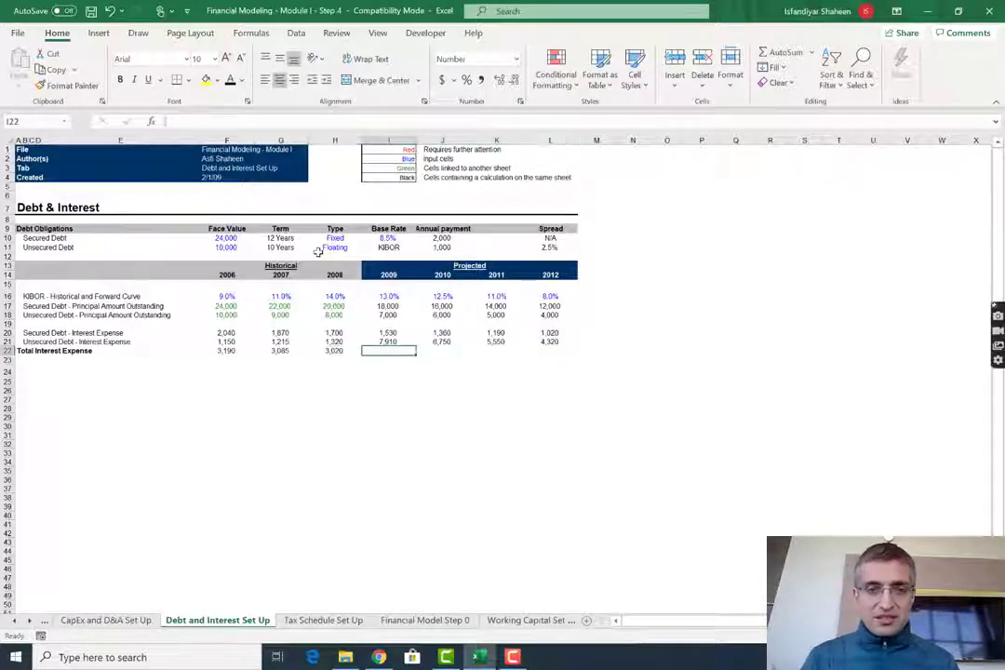
key(alt+equal)
key(ctrl+Return)
key(shift+Right)
key(shift+Right)
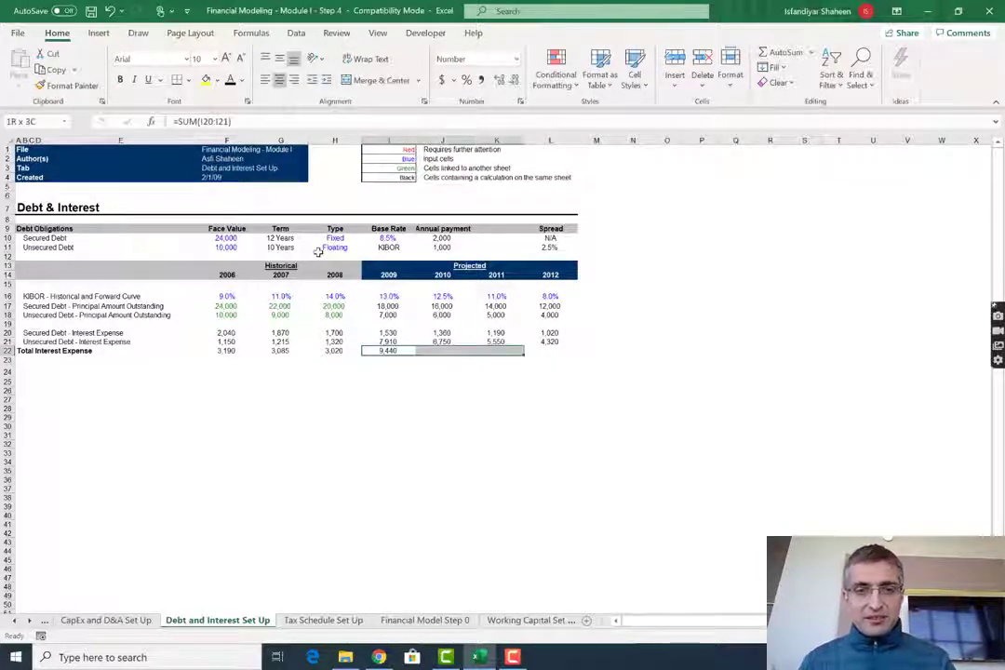
key(shift+Right)
key(ctrl+r)
Step: Correct the unsecured debt interest formula in I21 to =I18*($L$11+I16), replacing the 1 with the fixed spread reference
key(Up)
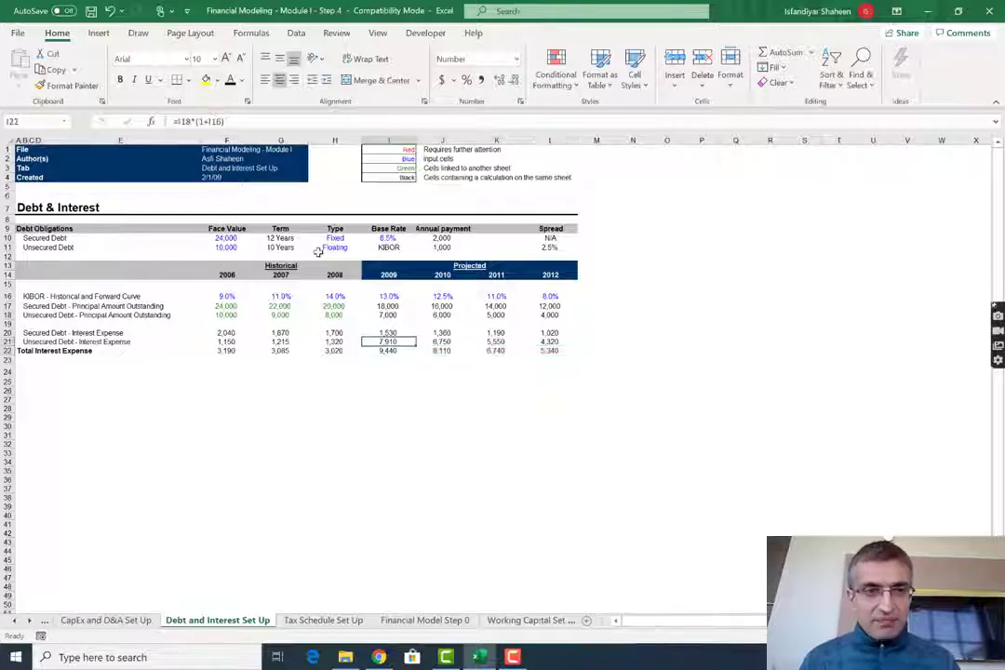
key(F2)
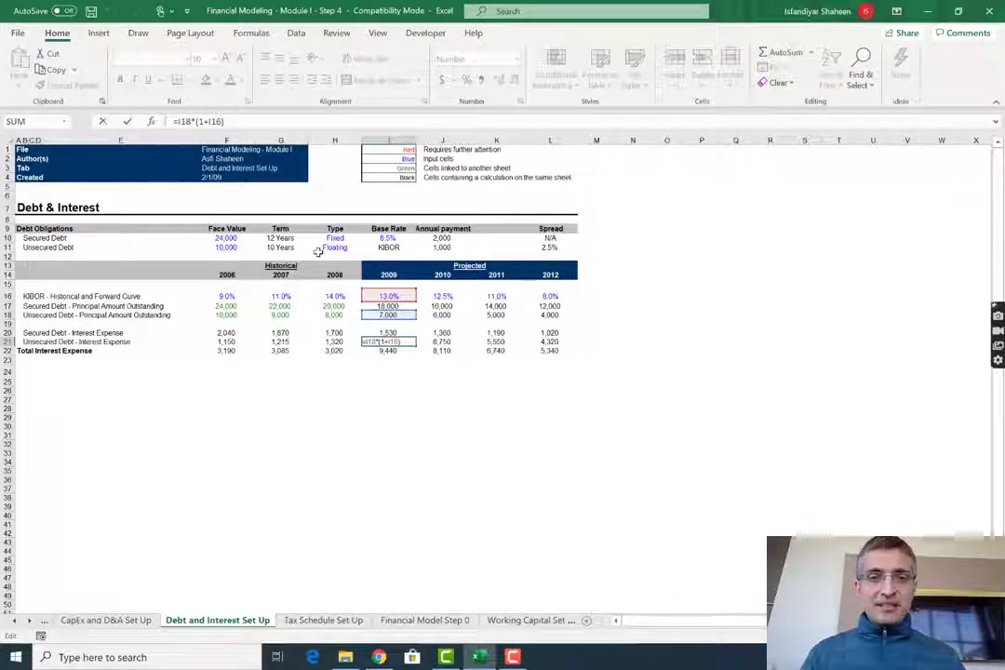
text(+)
key(Up)
key(Up)
key(Up)
key(Up)
key(Up)
key(Up)
key(Up)
key(Up)
key(Up)
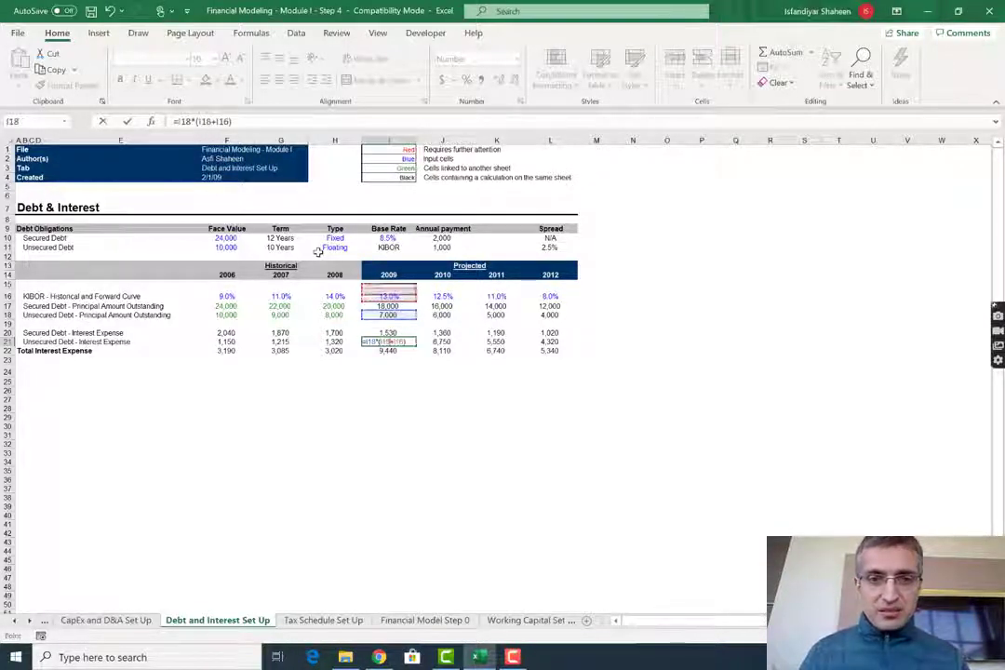
key(Up)
key(Right)
key(Right)
key(Right)
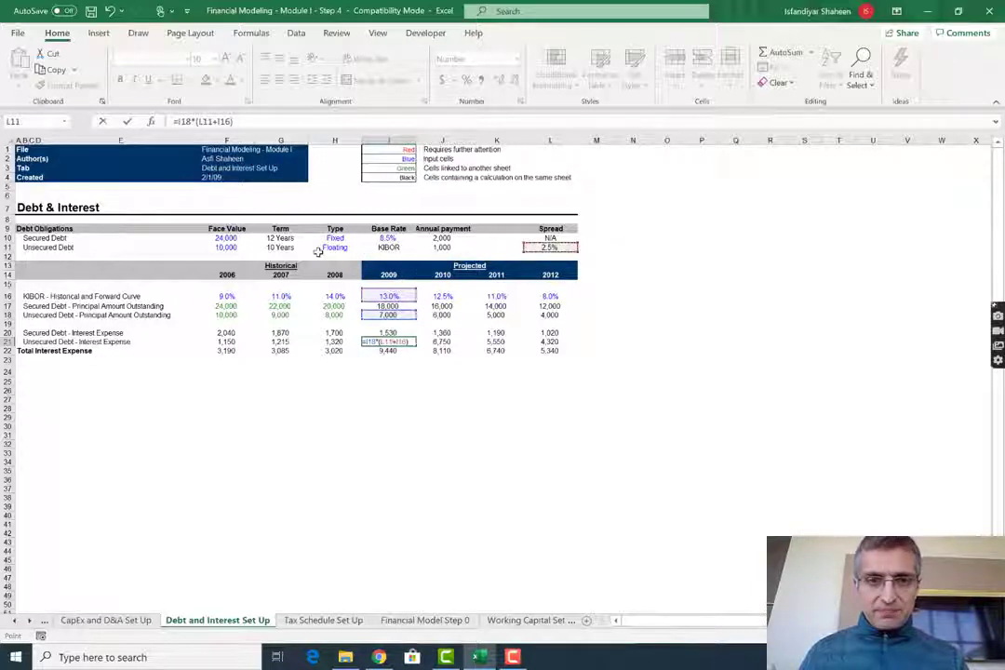
key(F4)
key(Return)
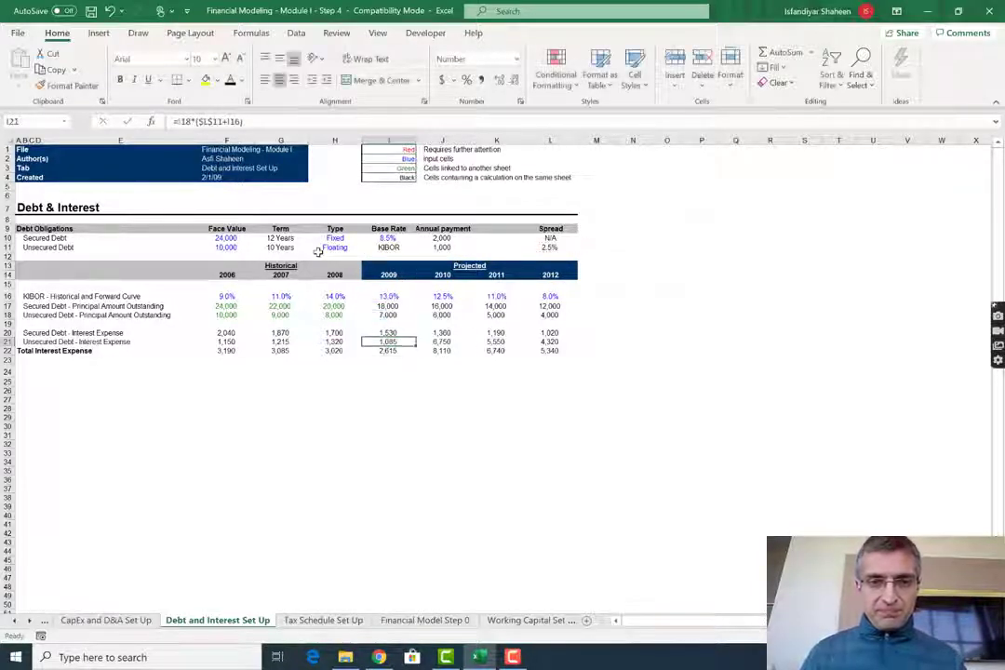
Step: Fill the corrected unsecured debt interest formula from I21 across to L21
key(Up)
key(shift+Right)
key(shift+Right)
key(shift+Right)
key(ctrl+r)
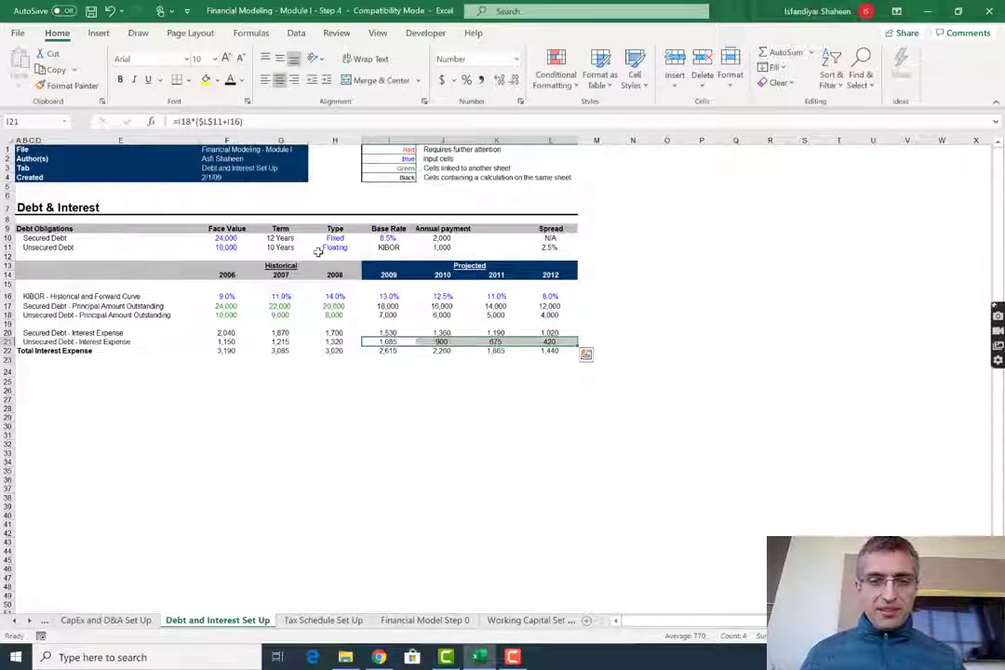
key(alt+Tab)
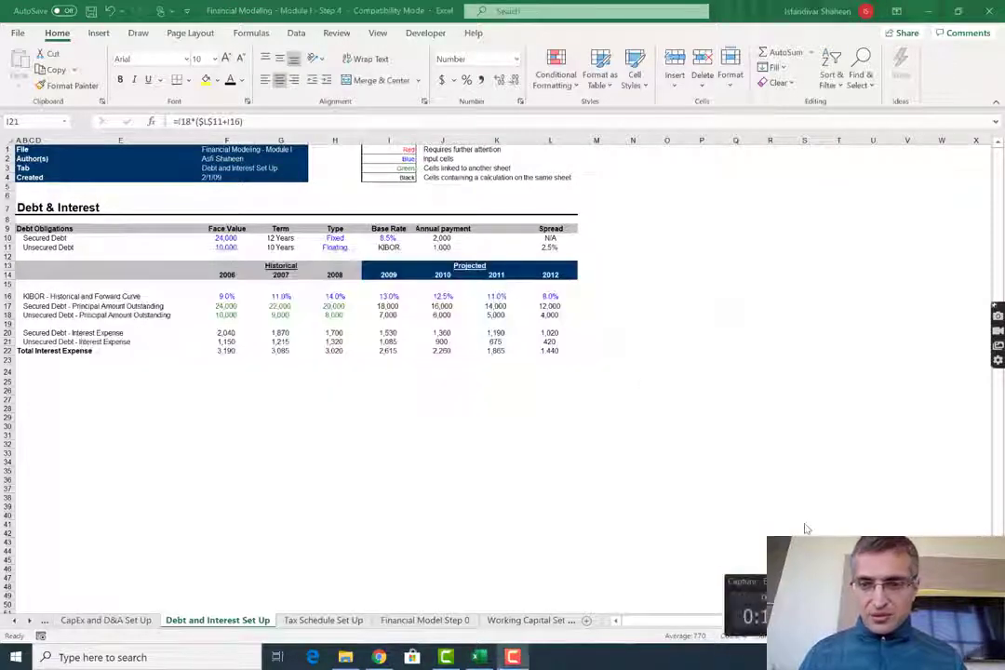